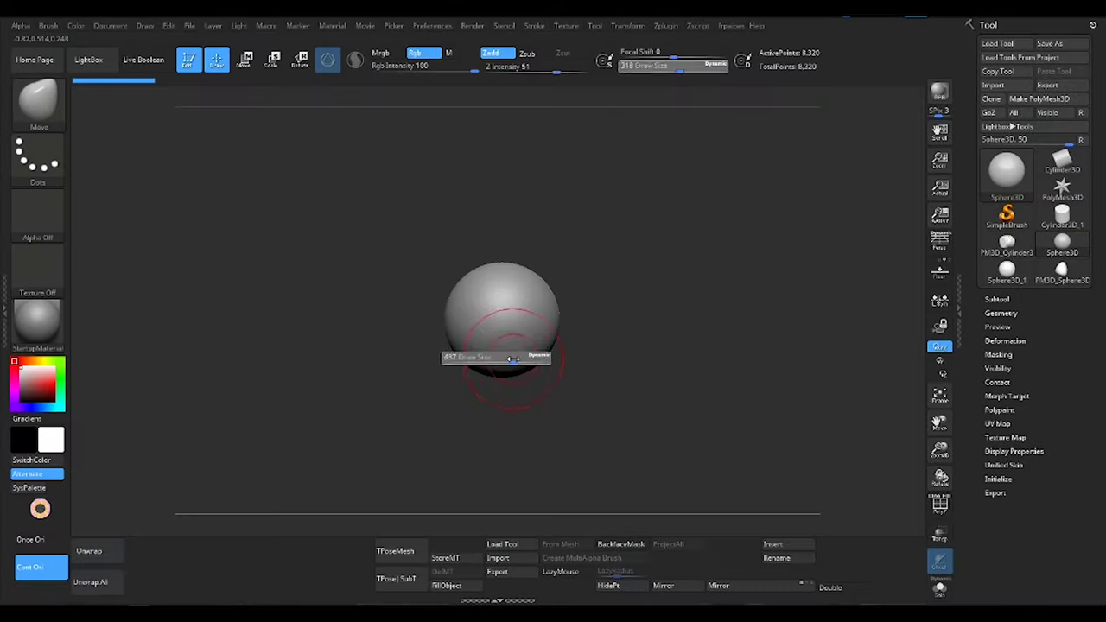
Stretch the sphere vertically with the Transpose gizmo so it stands taller.
key("w")
left_click_drag(502, 281, 502, 260)
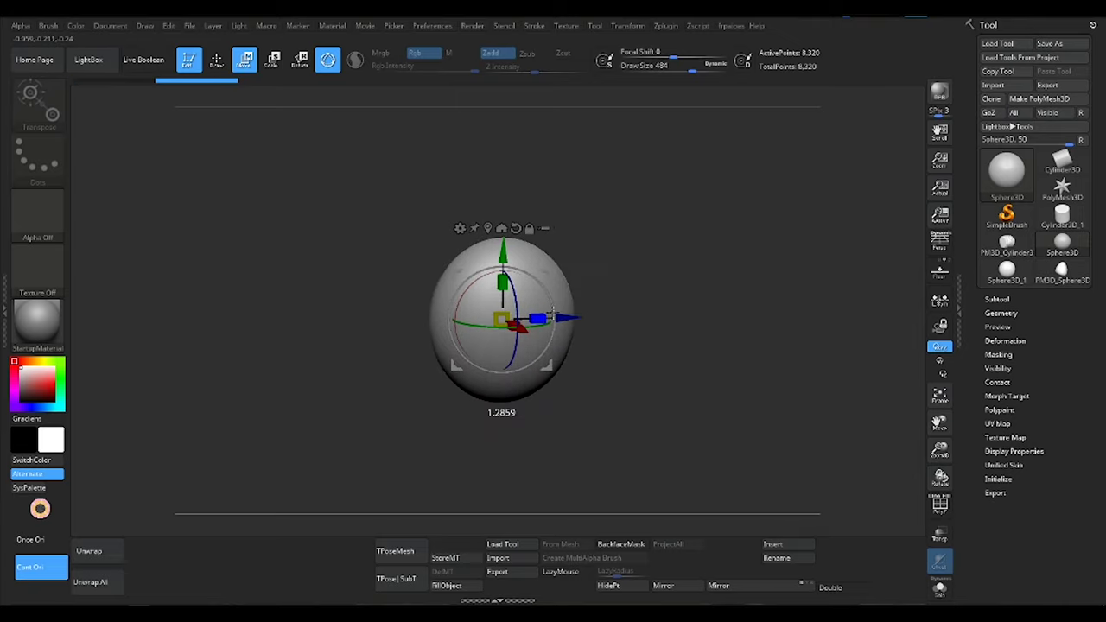
left_click_drag(605, 363, 547, 338)
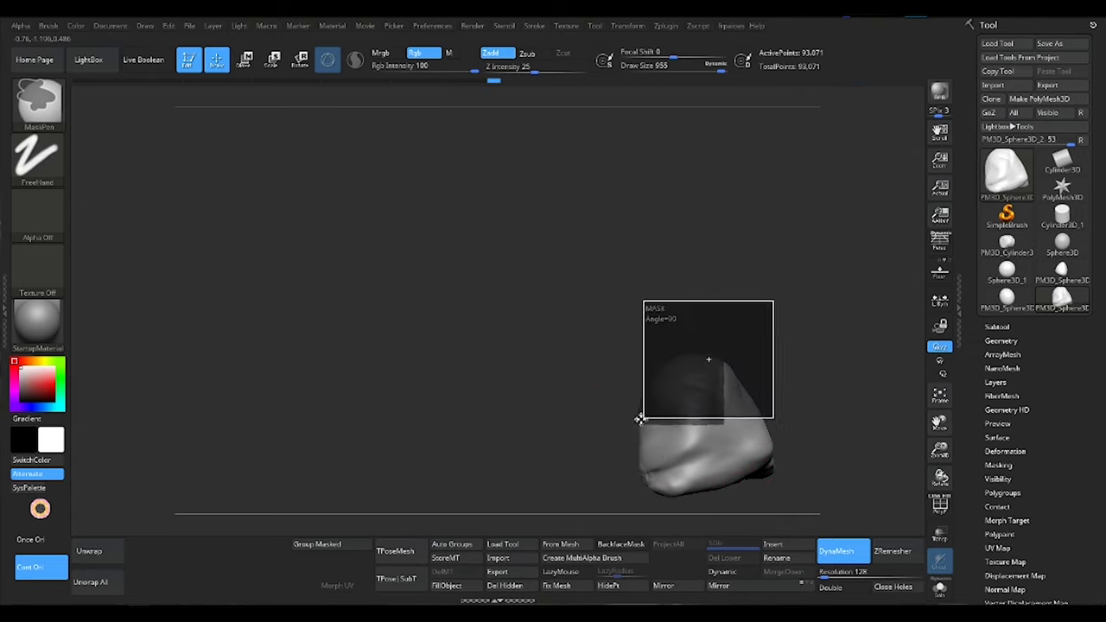
Raise the upper part of the mesh with the transform gizmo to start the neck.
key("r")
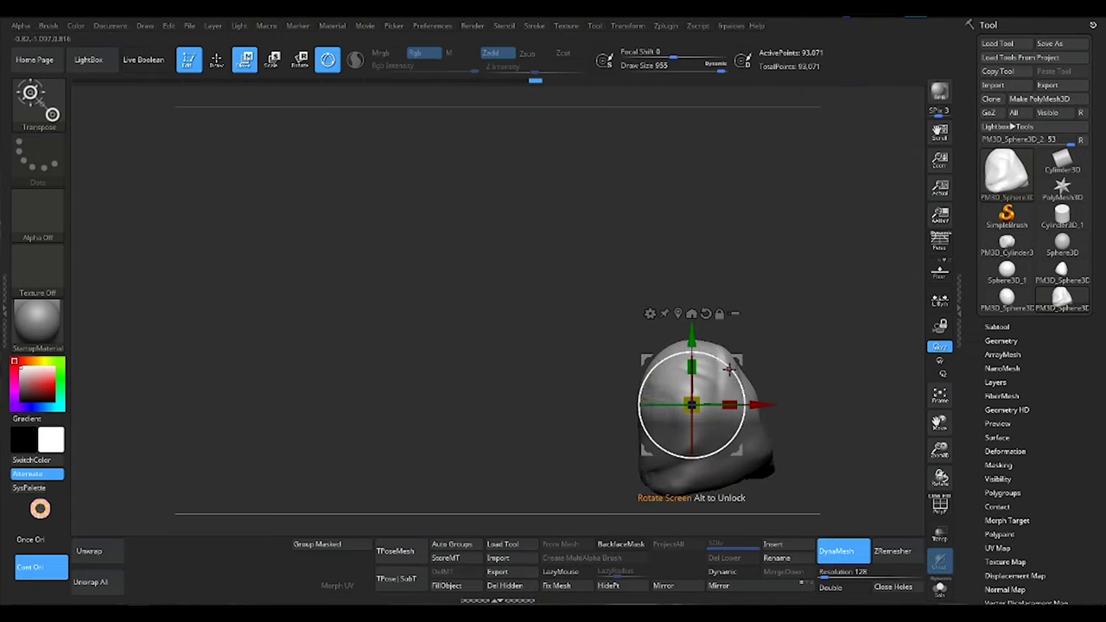
left_click_drag(699, 338, 712, 328)
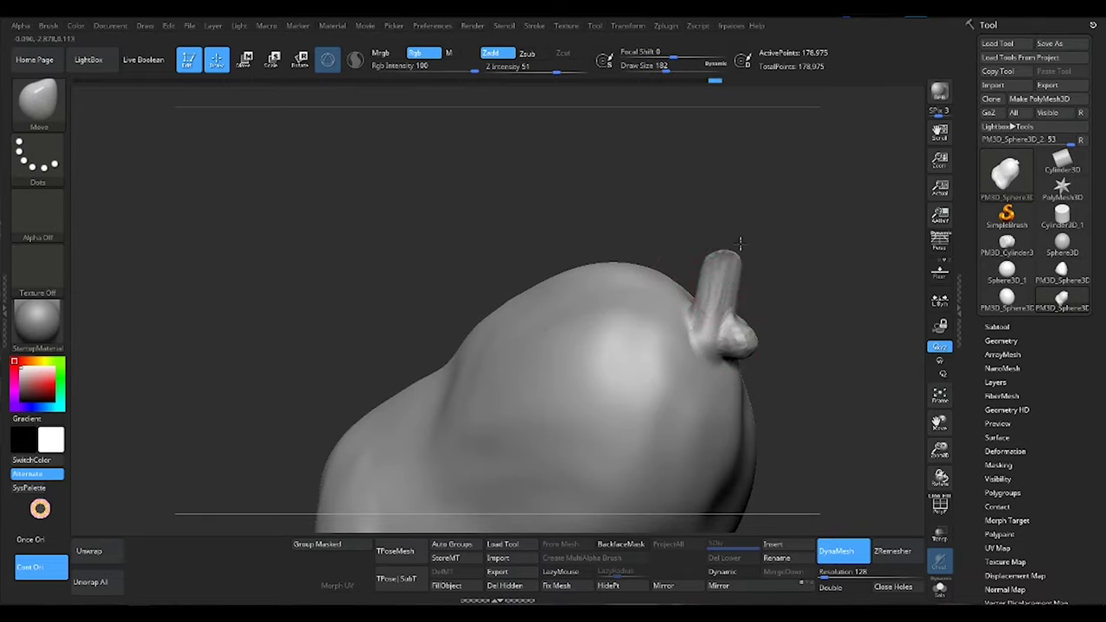
Pull the knot's rounded tip into a thin upward point and drag its side lobe outward.
left_click_drag(740, 244, 719, 236)
left_click_drag(817, 343, 823, 349)
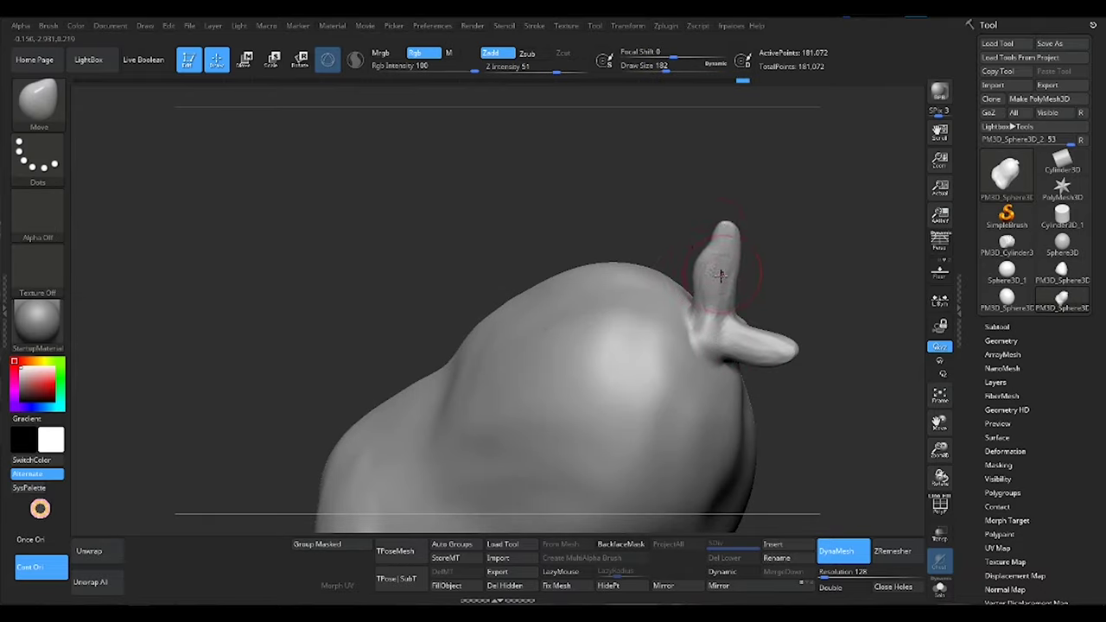
mouse_move(727, 248)
left_mouse_down()
mouse_move(719, 233)
mouse_move(709, 275)
left_mouse_up()
right_click_drag(709, 275, 745, 316)
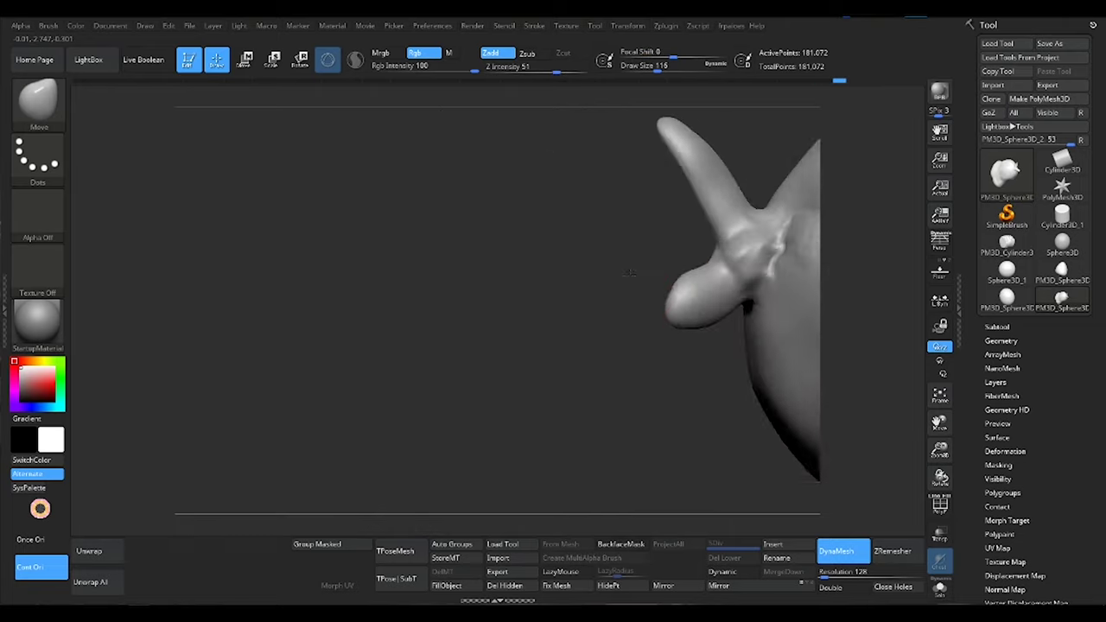
mouse_move(713, 297)
right_mouse_down()
mouse_move(615, 333)
mouse_move(644, 352)
right_mouse_up()
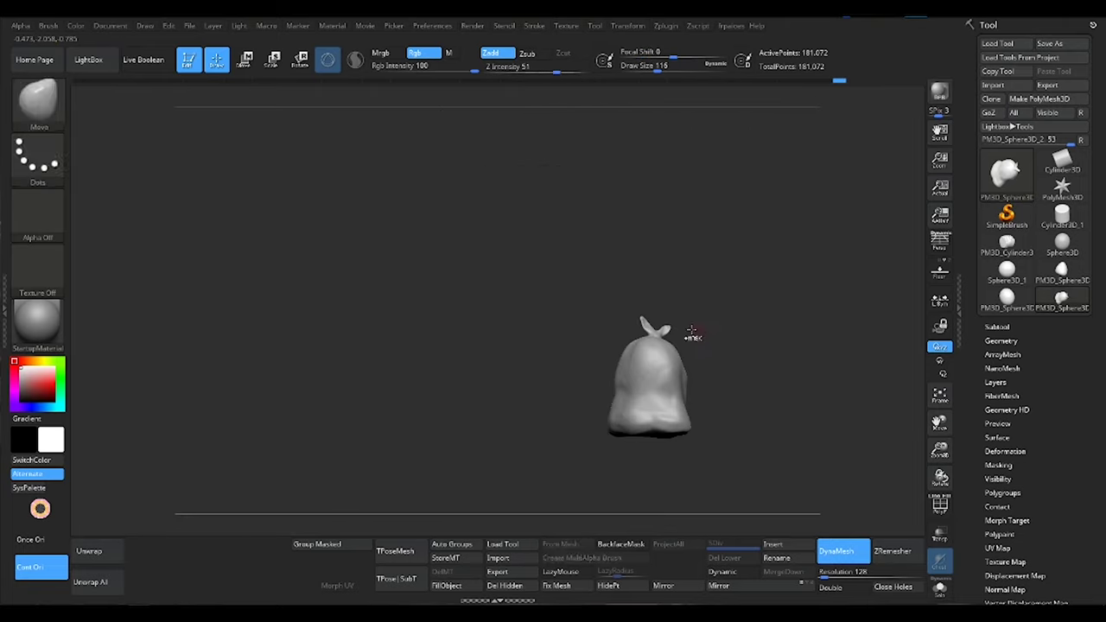
With the Move brush at size 116, push in the inner side of the right ear.
key("b")
key("m")
key("v")
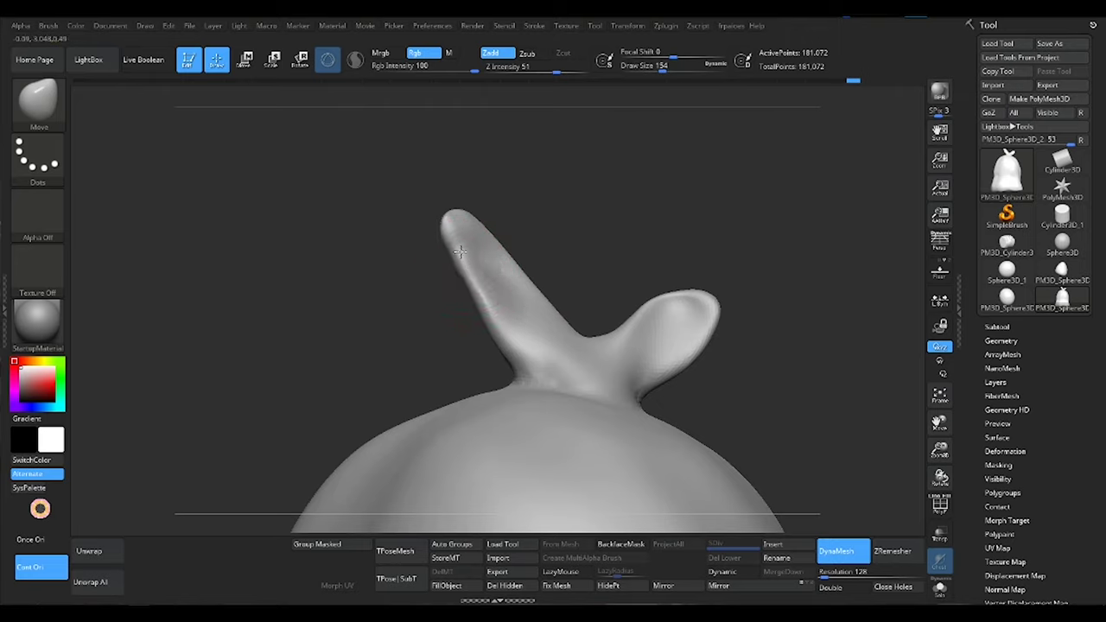
key("s")
mouse_move(501, 308)
left_mouse_down()
mouse_move(520, 312)
mouse_move(510, 328)
left_mouse_up()
mouse_move(647, 325)
left_mouse_down()
mouse_move(728, 329)
mouse_move(659, 331)
left_mouse_up()
mouse_move(726, 259)
left_mouse_down()
mouse_move(568, 259)
mouse_move(662, 459)
mouse_move(720, 212)
mouse_move(704, 384)
mouse_move(656, 395)
left_mouse_up()
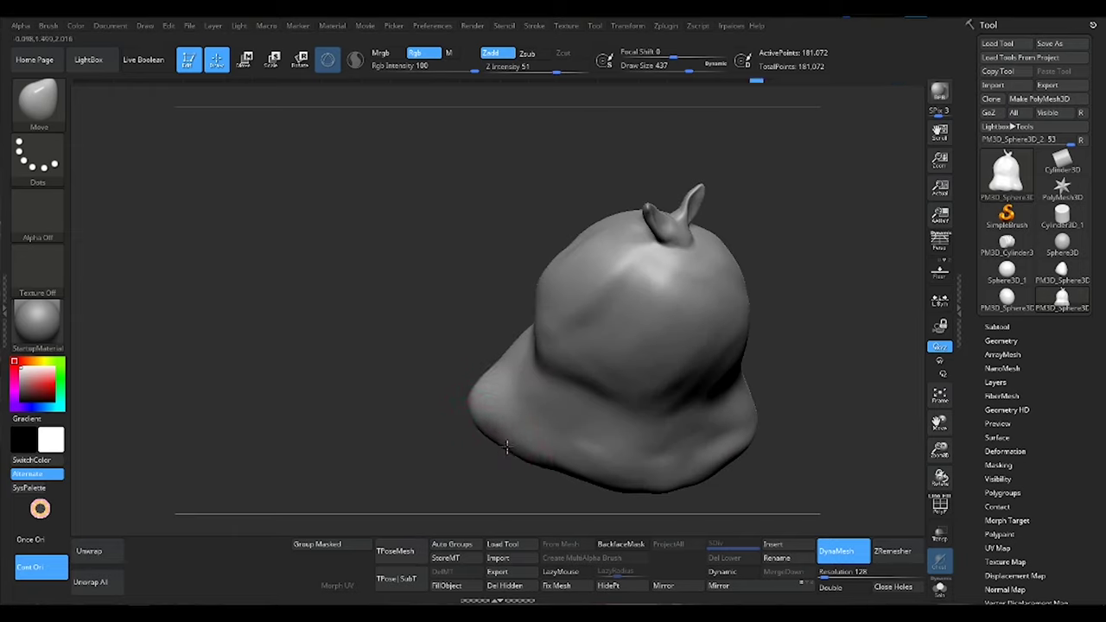
At brush size 344, smooth the bag's surface, its lower edge and the left-side bulge.
left_click_drag(507, 448, 728, 383)
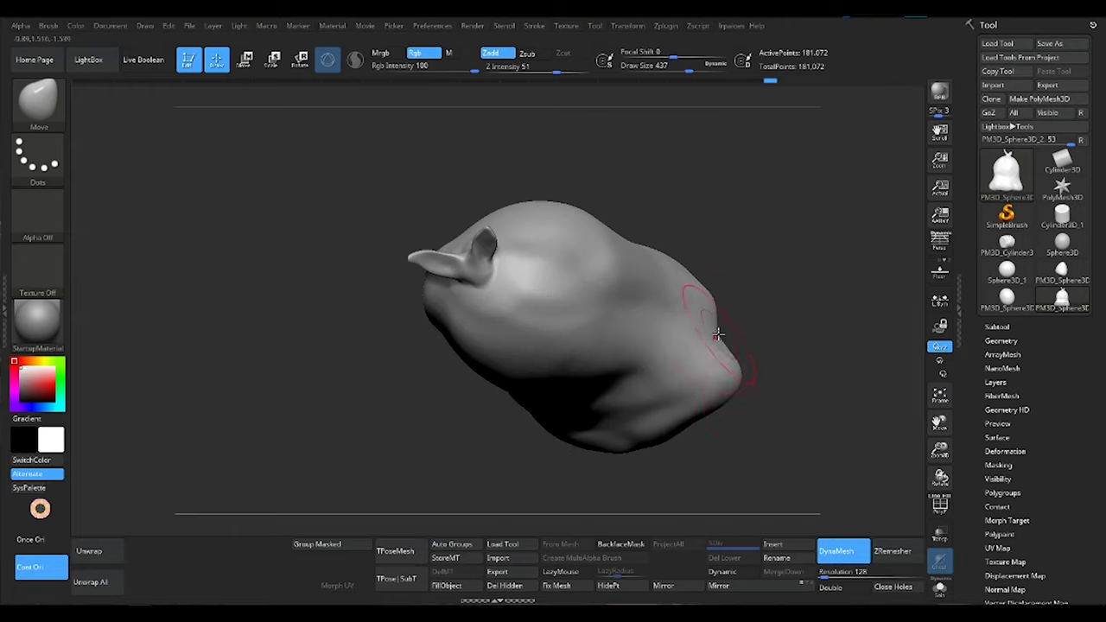
key("s")
left_click_drag(743, 321, 717, 321)
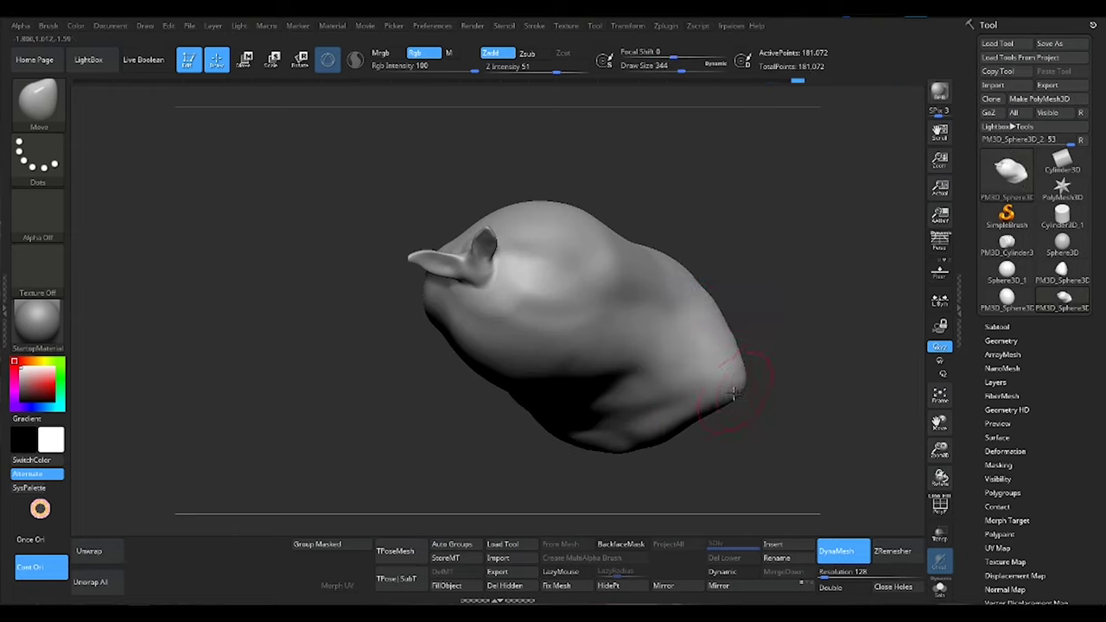
left_click_drag(572, 372, 527, 371, "shift")
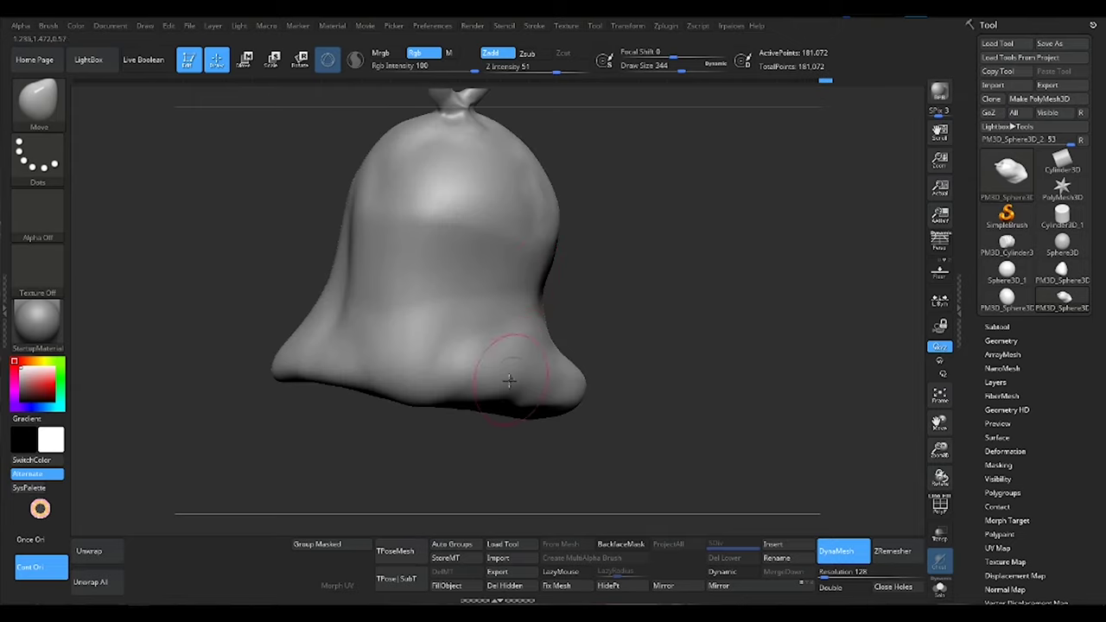
left_click_drag(495, 405, 408, 371, "shift")
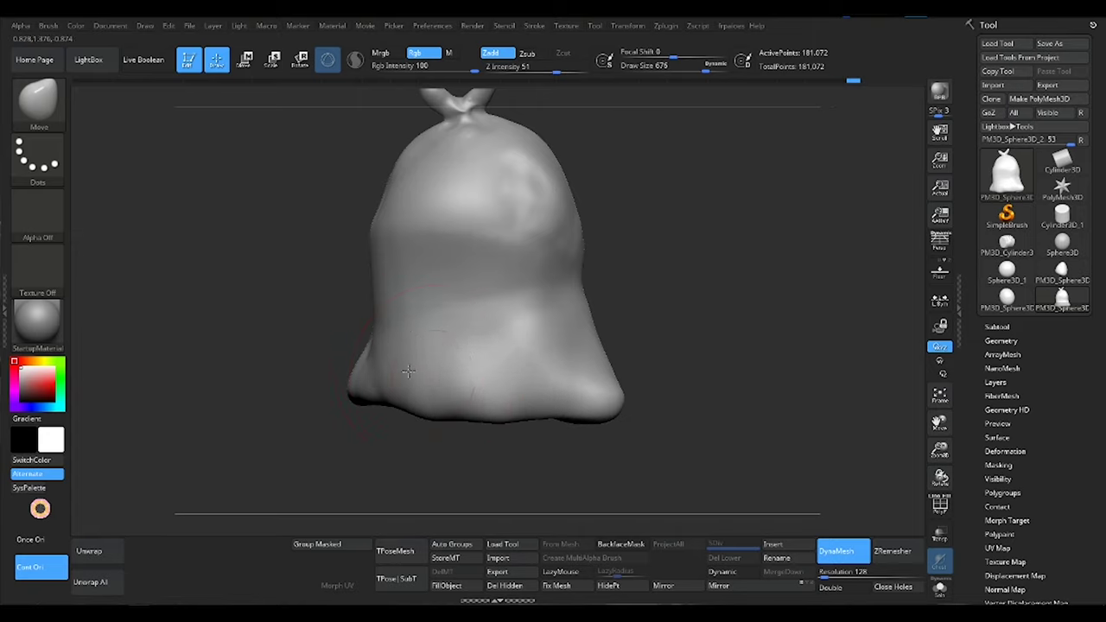
key("shift")
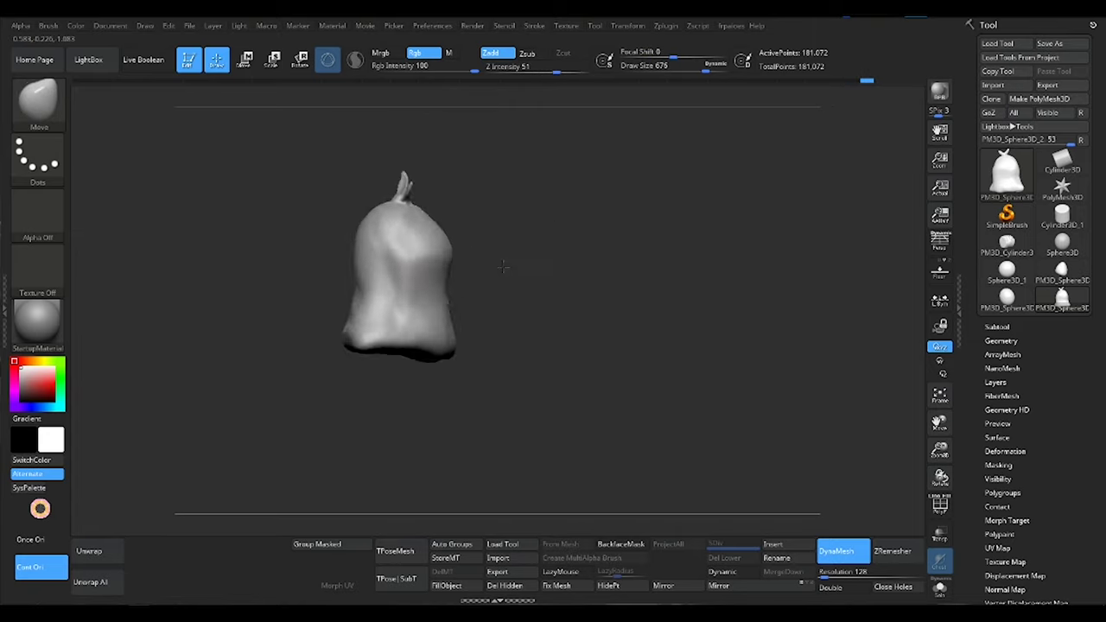
mouse_move(519, 279)
left_mouse_down()
mouse_move(425, 343)
mouse_move(514, 296)
left_mouse_up()
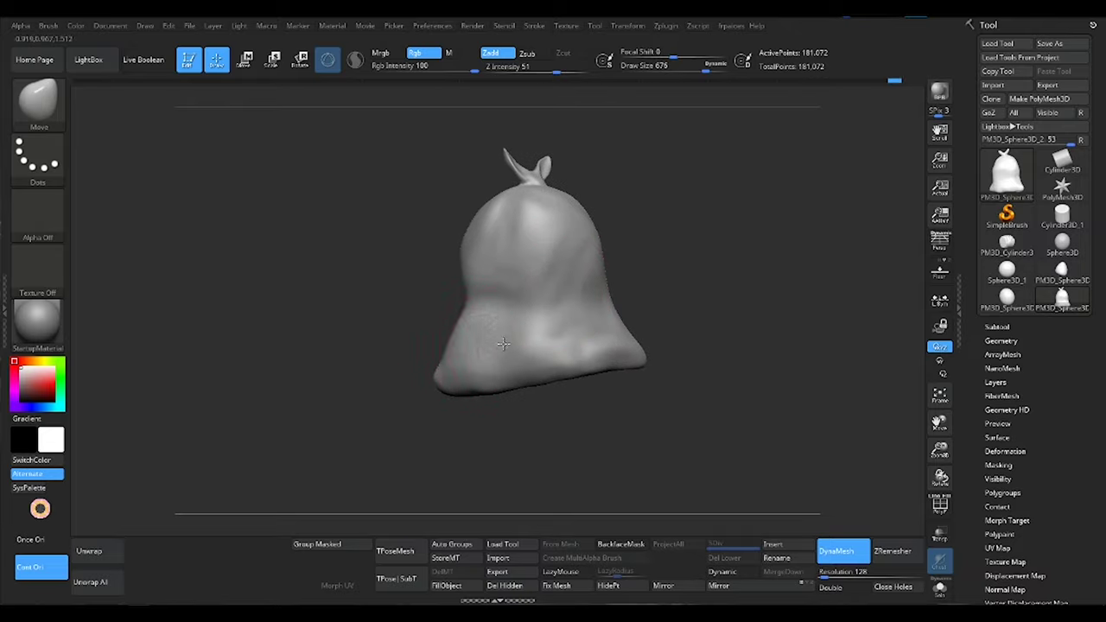
left_click_drag(649, 329, 643, 292)
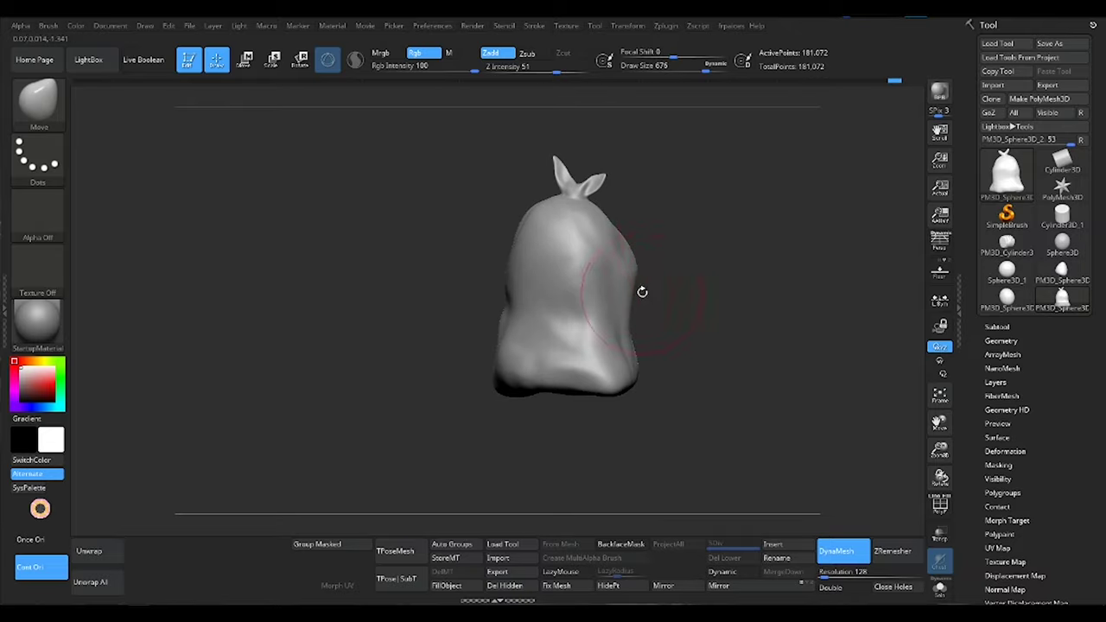
left_click_drag(511, 242, 519, 277, "shift")
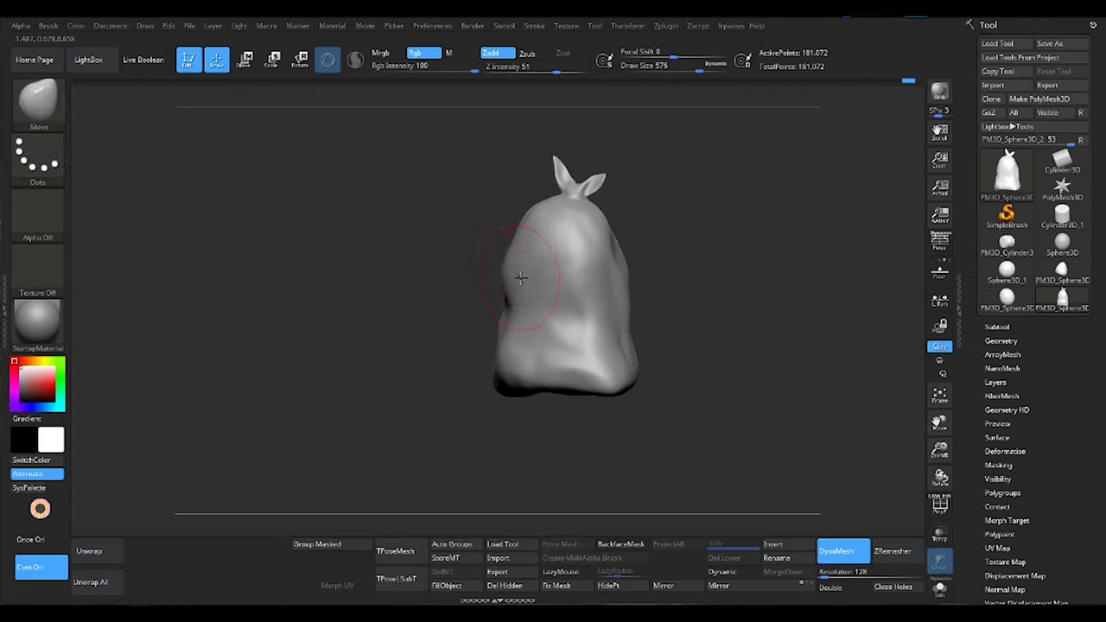
Tumble the bag to check it from several angles with the knot on top, and shrink the brush slightly.
right_click_drag(514, 307, 531, 274)
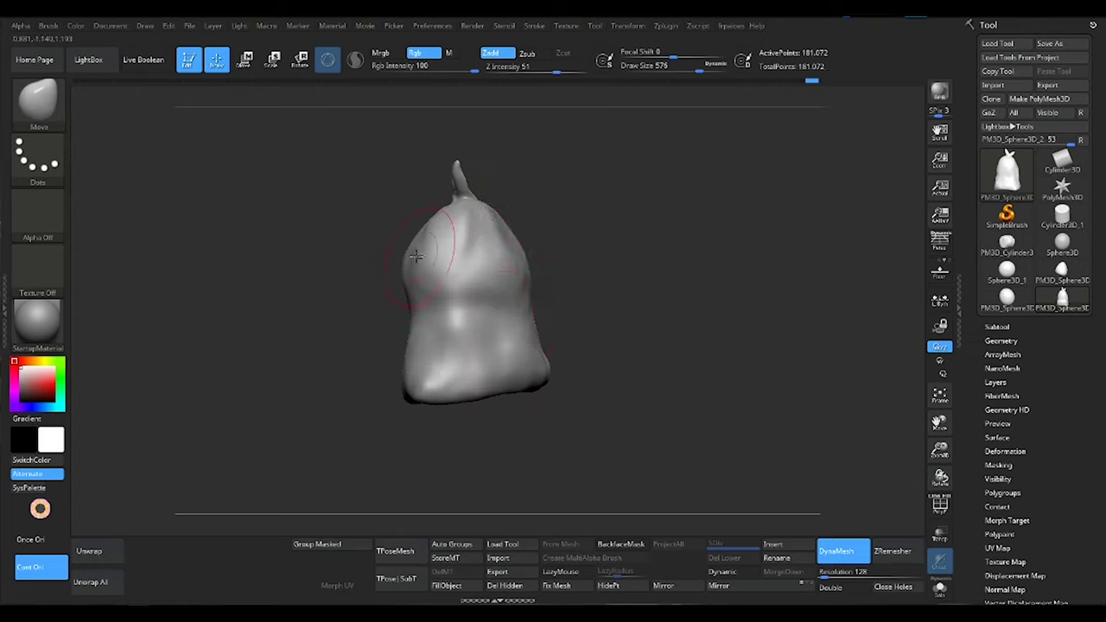
right_click_drag(521, 305, 550, 222)
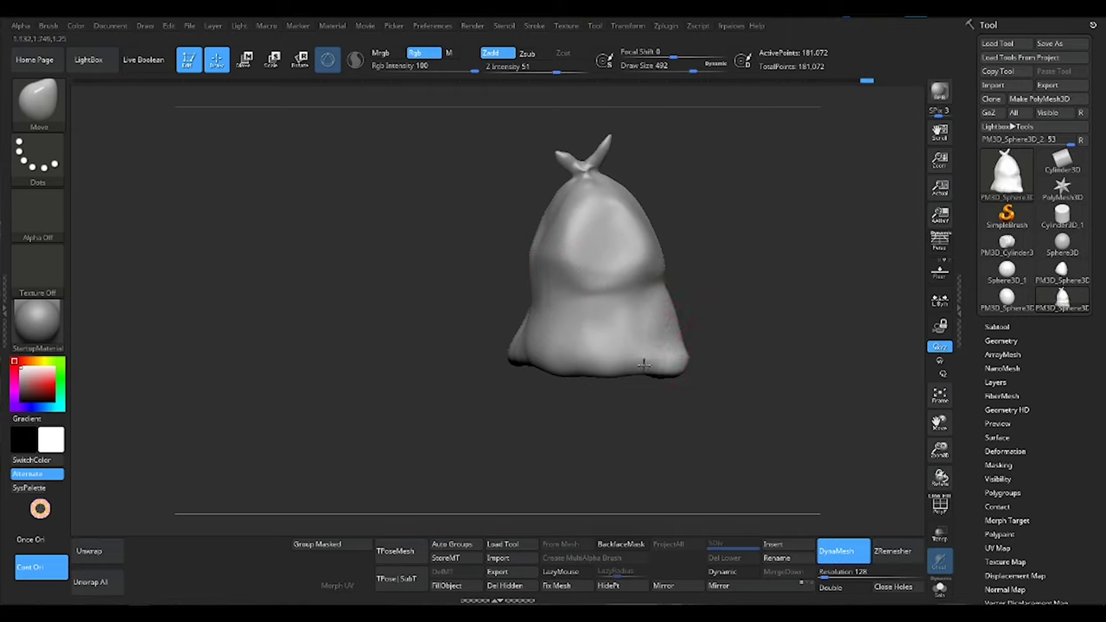
mouse_move(525, 349)
right_mouse_down()
mouse_move(630, 296)
mouse_move(609, 269)
mouse_move(449, 297)
mouse_move(466, 297)
right_mouse_up()
mouse_move(545, 202)
right_mouse_down()
mouse_move(640, 285)
mouse_move(612, 324)
right_mouse_up()
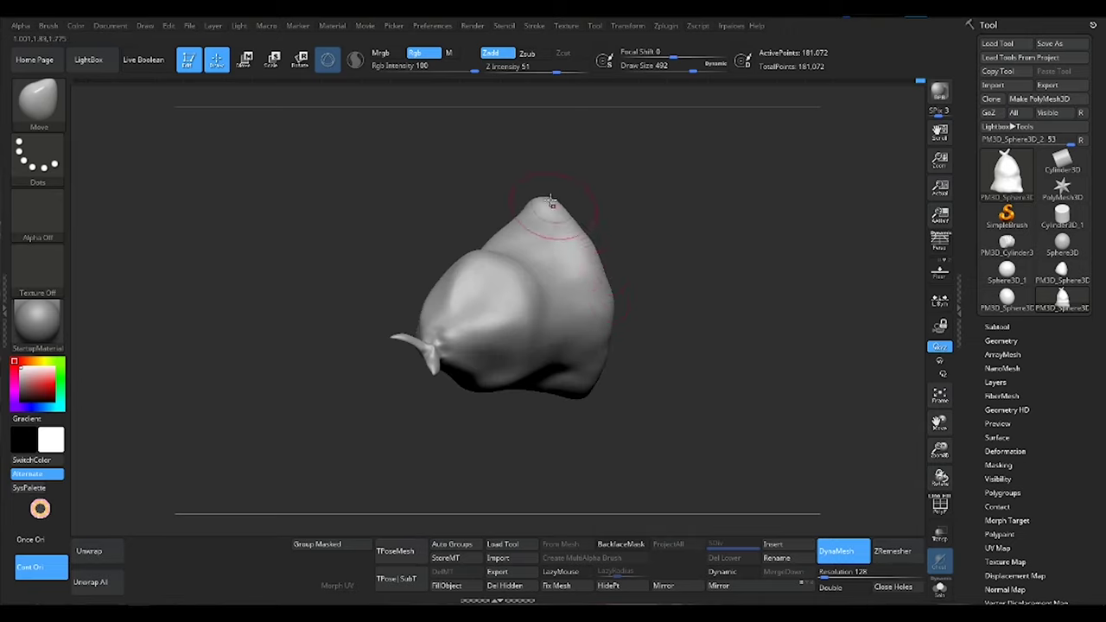
mouse_move(559, 246)
right_mouse_down()
mouse_move(591, 284)
mouse_move(579, 279)
mouse_move(710, 201)
mouse_move(749, 318)
right_mouse_up()
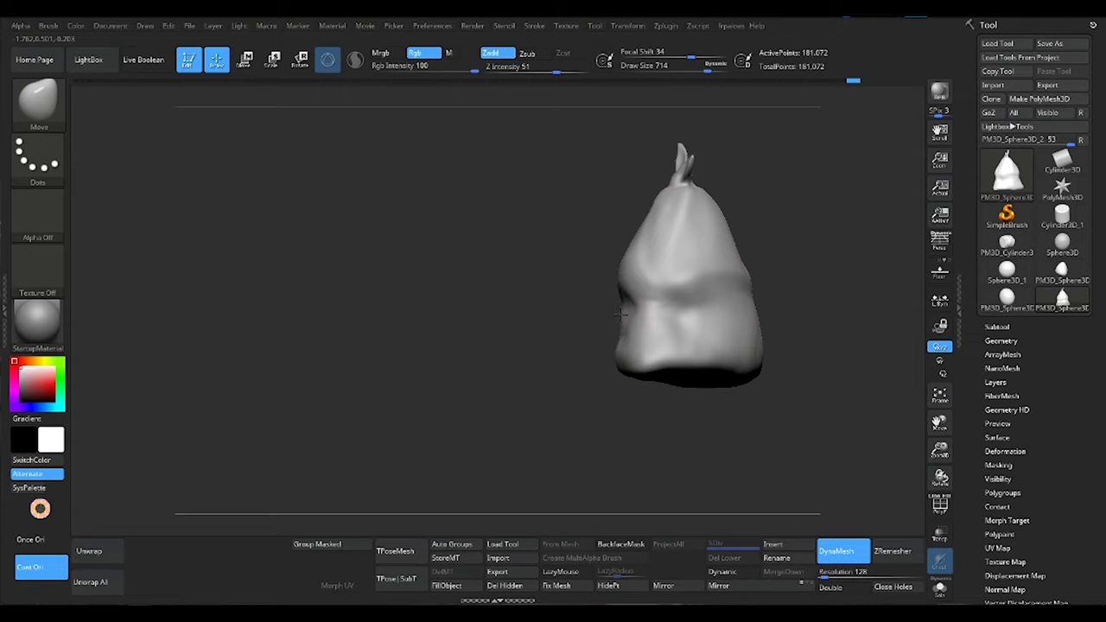
key("s")
mouse_move(657, 285)
right_mouse_down()
mouse_move(572, 261)
mouse_move(600, 323)
mouse_move(535, 386)
right_mouse_up()
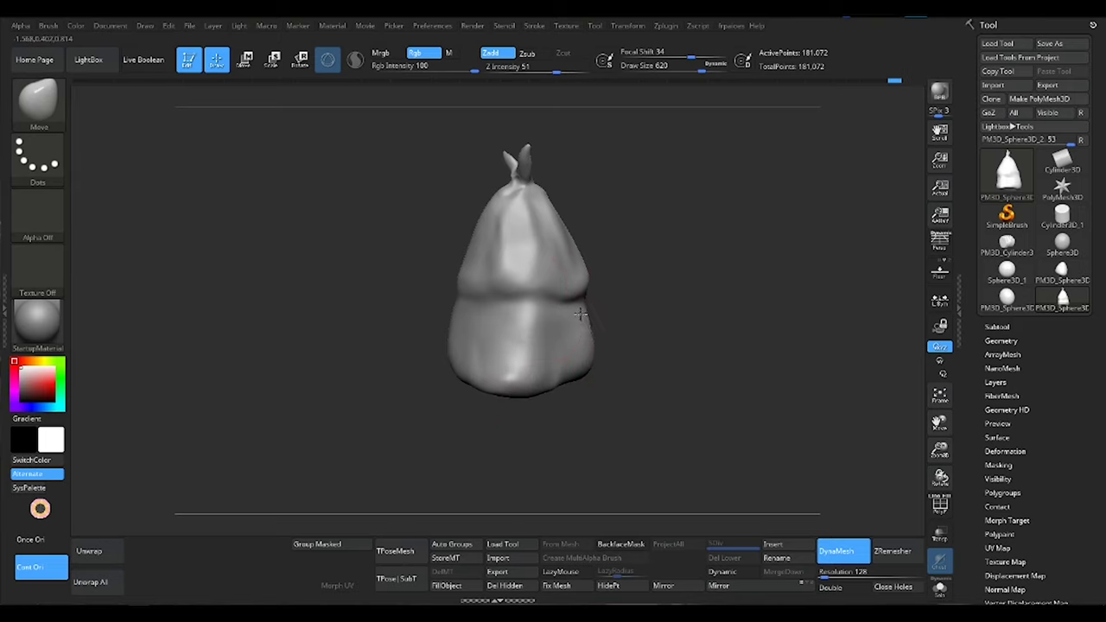
right_click_drag(581, 314, 607, 351)
Flatten the bag's surface into crisp planar facets with the TrimDynamic brush.
key("b")
key("t")
key("d")
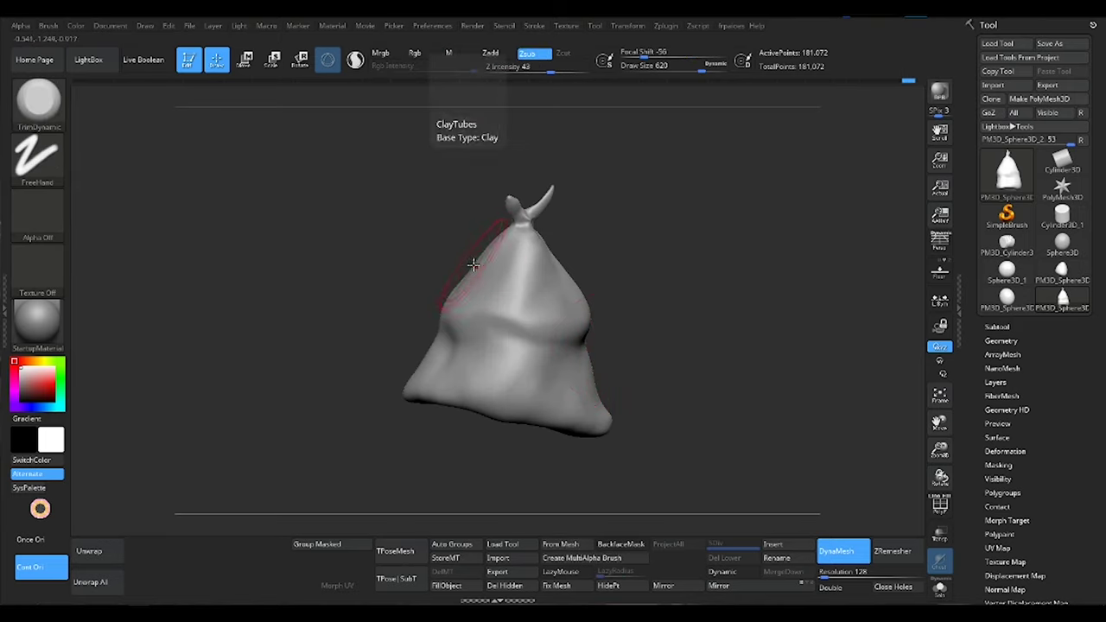
mouse_move(519, 285)
right_mouse_down()
mouse_move(561, 313)
mouse_move(584, 292)
right_mouse_up()
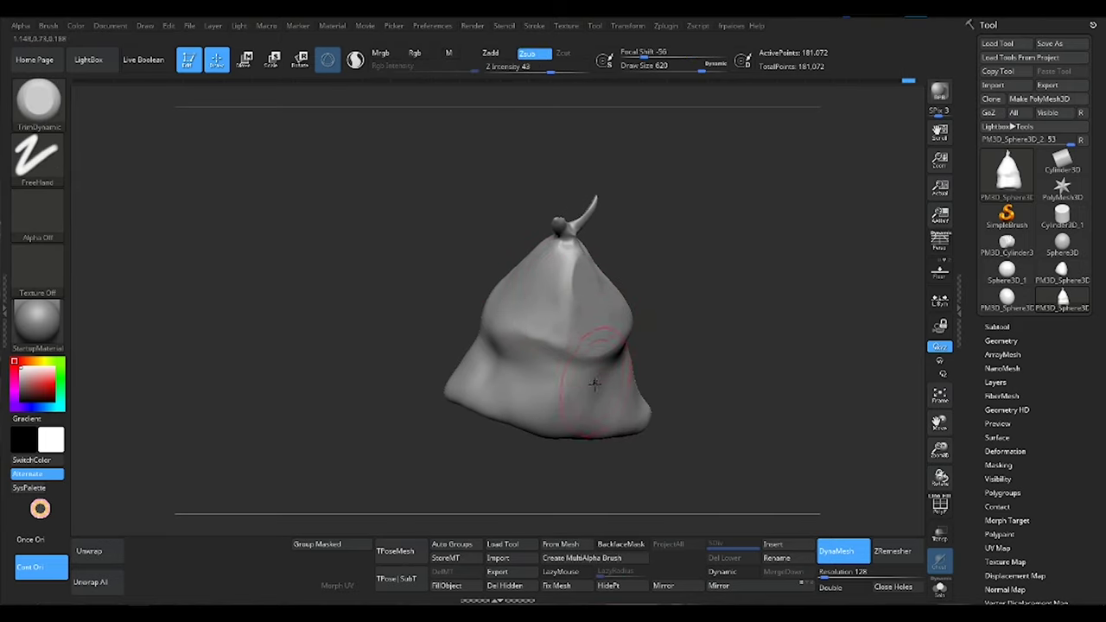
right_click_drag(516, 403, 598, 426)
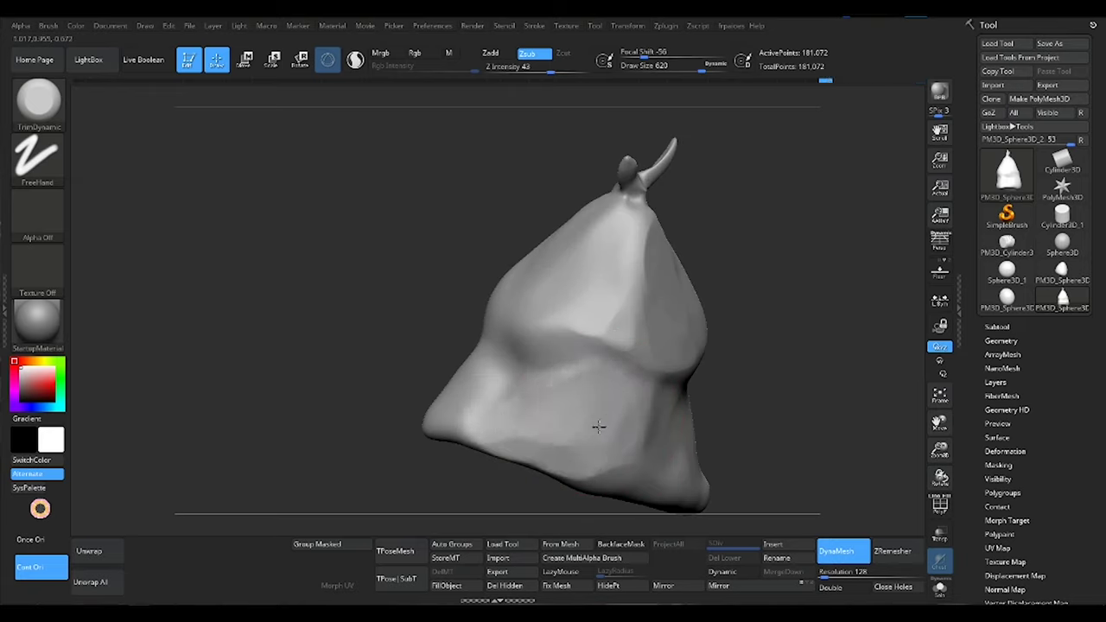
mouse_move(632, 361)
left_mouse_down()
mouse_move(654, 371)
mouse_move(513, 365)
mouse_move(524, 388)
mouse_move(565, 309)
left_mouse_up()
right_click_drag(530, 263, 622, 353)
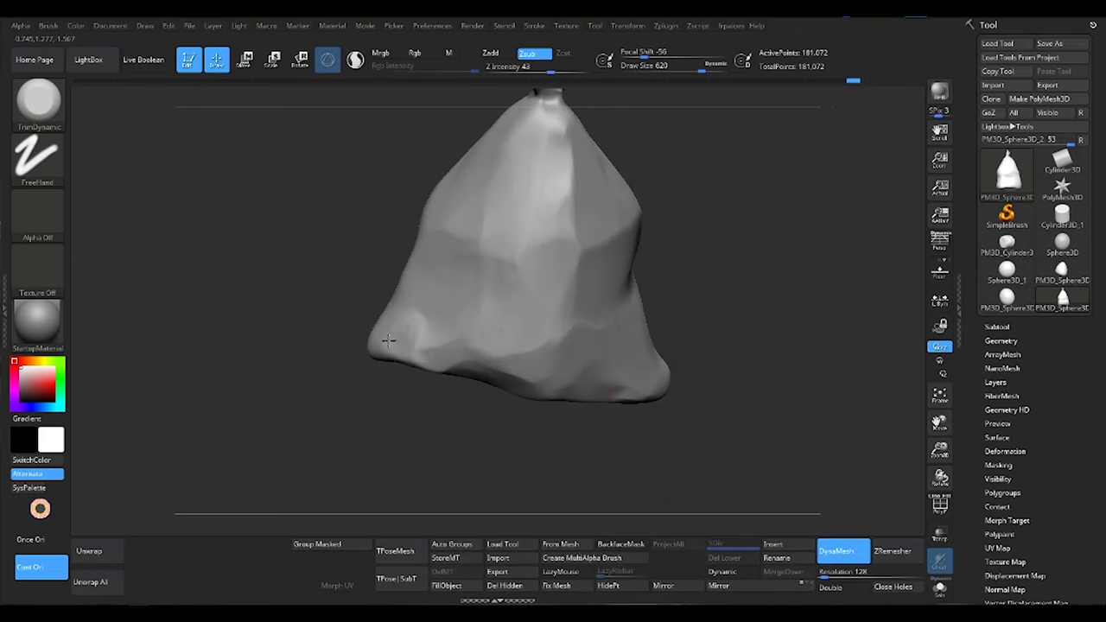
mouse_move(654, 398)
right_mouse_down()
mouse_move(630, 457)
mouse_move(679, 313)
mouse_move(653, 311)
right_mouse_up()
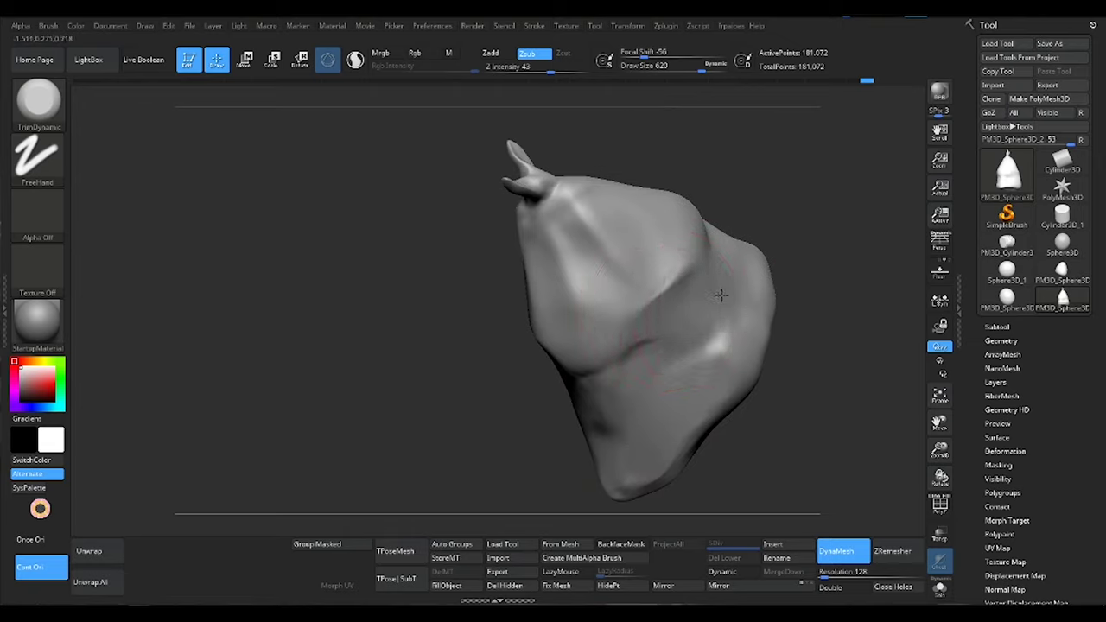
right_click_drag(589, 287, 553, 344)
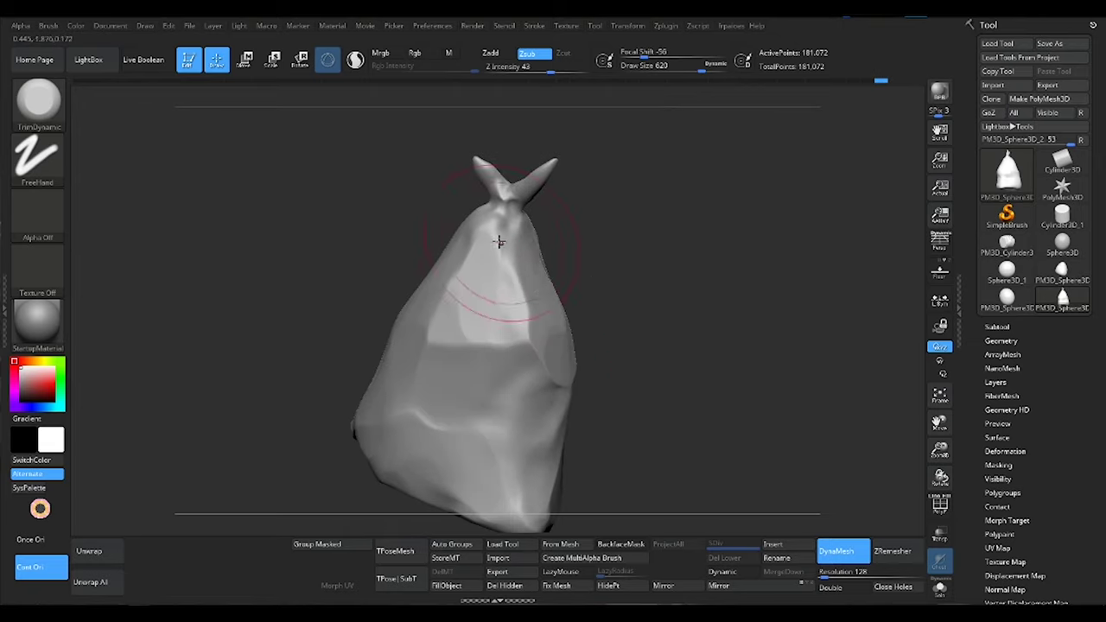
right_click_drag(470, 194, 509, 227)
Switch to the Move brush and turn the bag back to an upright front view.
key("b")
key("m")
key("v")
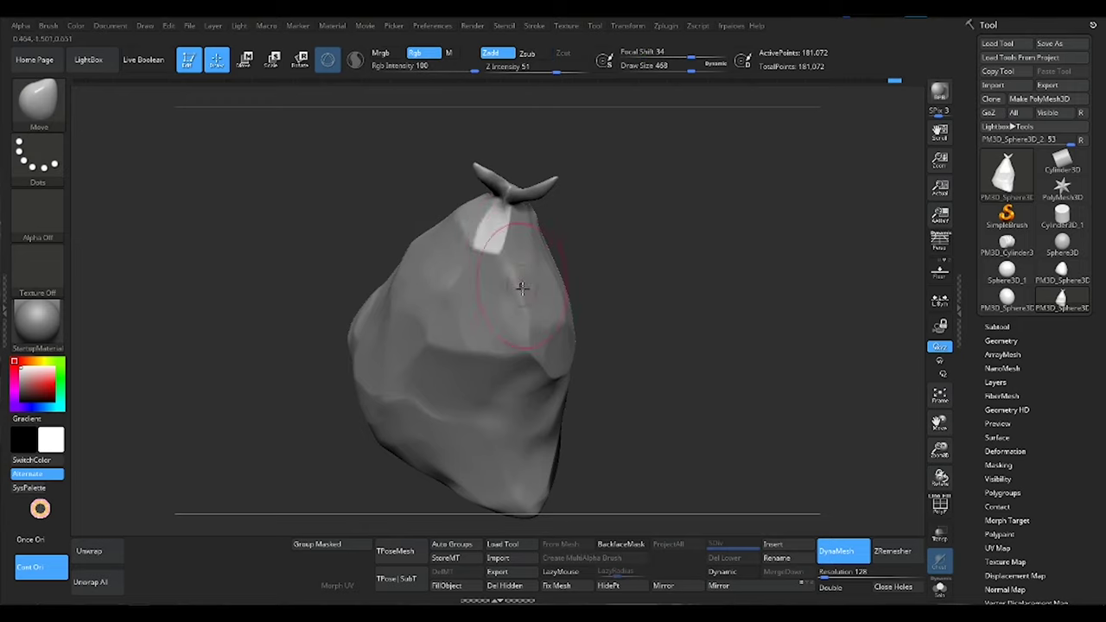
mouse_move(519, 284)
right_mouse_down()
mouse_move(507, 185)
mouse_move(639, 316)
right_mouse_up()
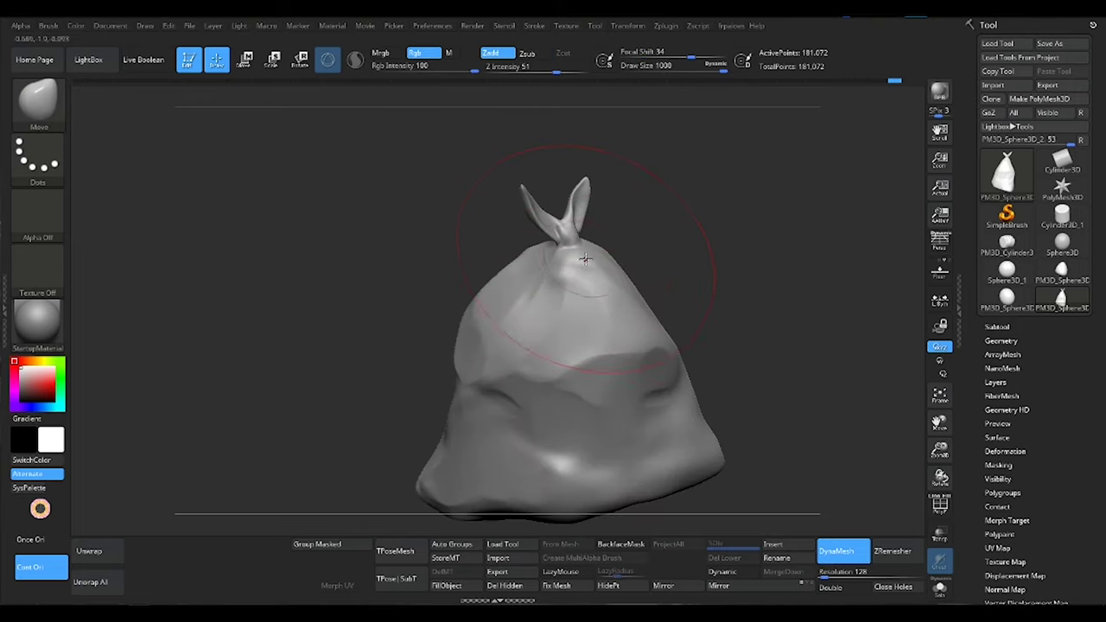
mouse_move(537, 282)
right_mouse_down()
mouse_move(562, 195)
mouse_move(561, 259)
mouse_move(600, 311)
right_mouse_up()
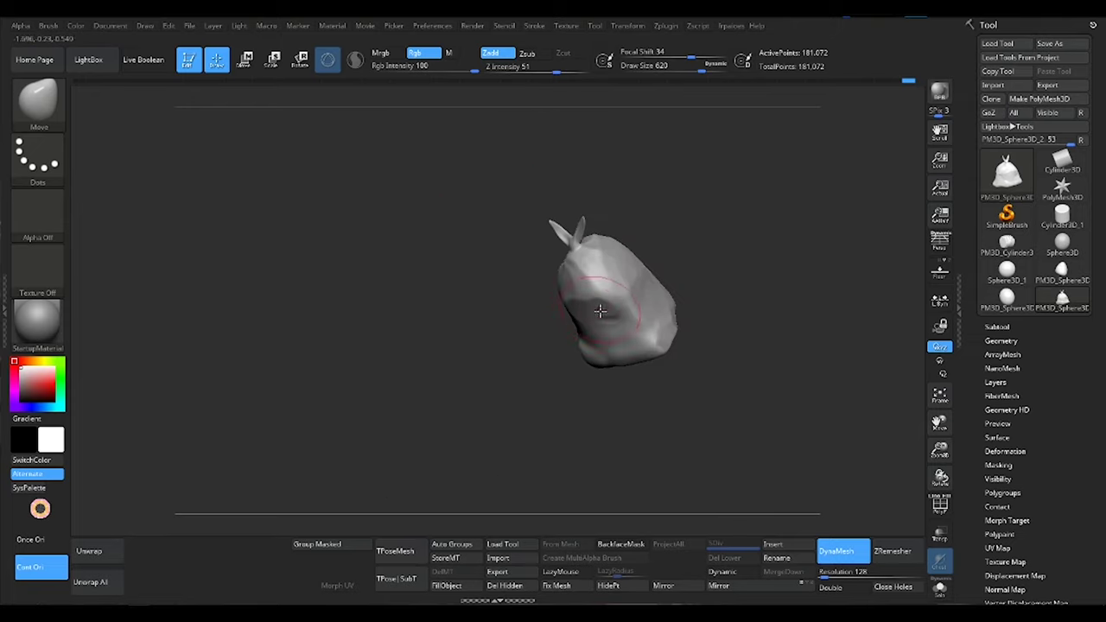
mouse_move(631, 266)
right_mouse_down("ctrl")
mouse_move(588, 207)
mouse_move(597, 323)
mouse_move(518, 380)
mouse_move(514, 298)
right_mouse_up("ctrl")
mouse_move(477, 419)
right_mouse_down()
mouse_move(447, 185)
mouse_move(346, 328)
mouse_move(418, 245)
mouse_move(475, 276)
right_mouse_up()
key("b")
key("m")
key("v")
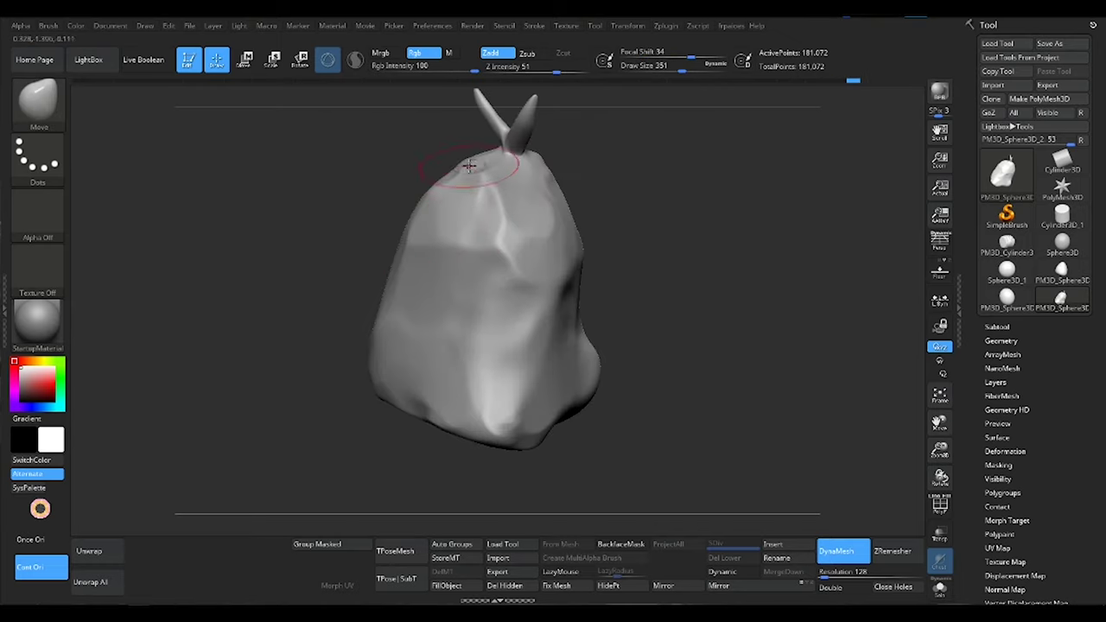
mouse_move(458, 186)
right_mouse_down()
mouse_move(563, 234)
mouse_move(649, 242)
mouse_move(605, 291)
right_mouse_up()
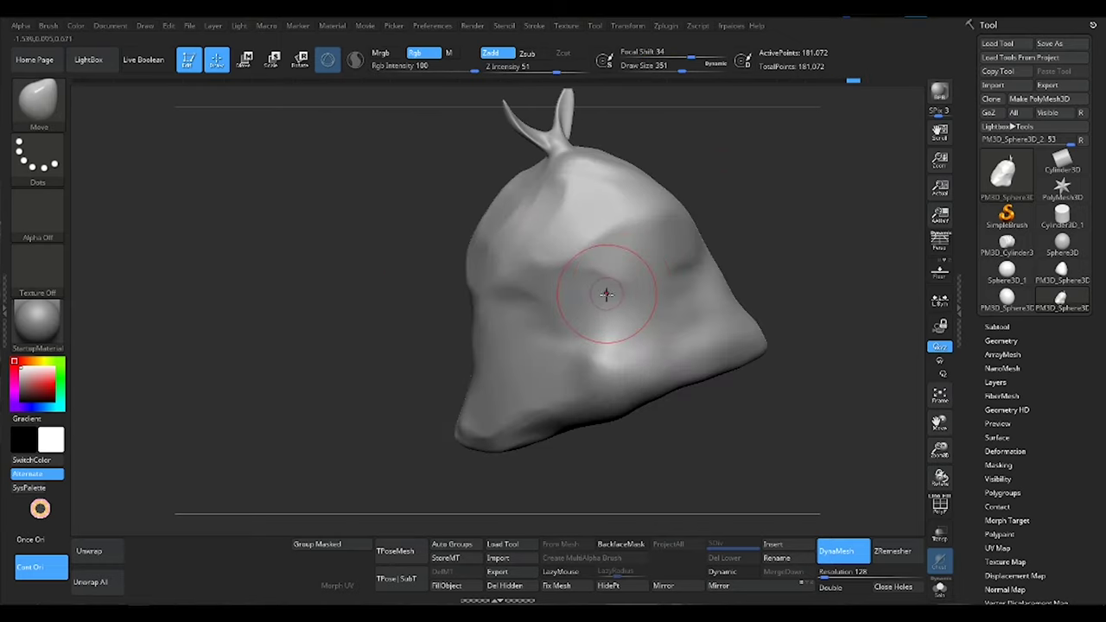
Carve flat vertical facets into the bag's front with TrimDynamic.
key("b")
key("t")
key("d")
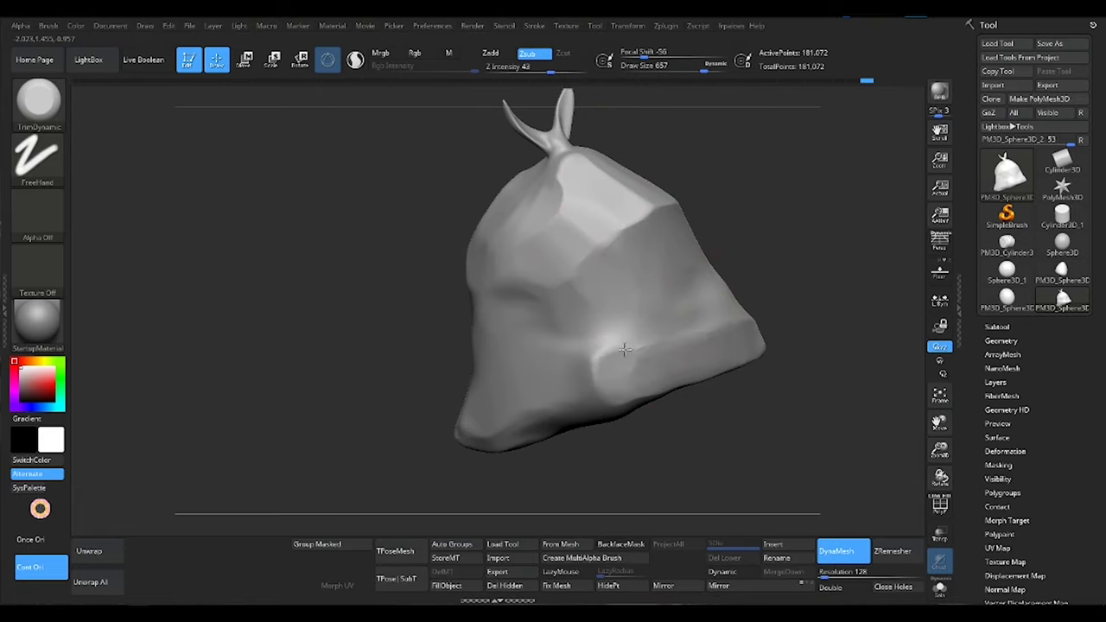
right_click_drag(600, 304, 563, 353)
left_click_drag(451, 396, 468, 334)
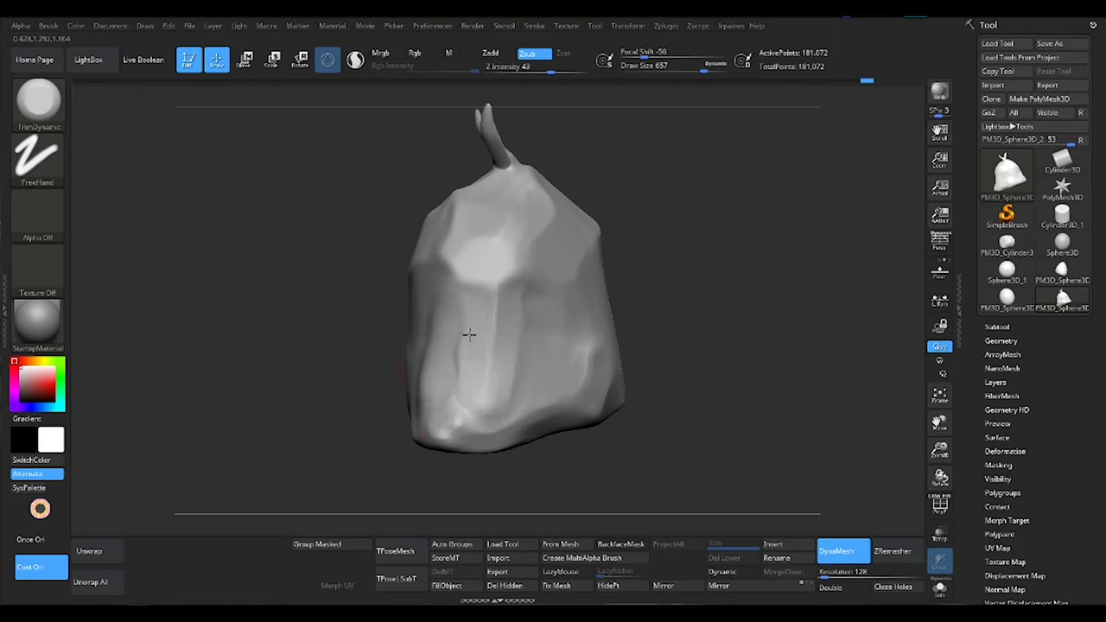
mouse_move(468, 292)
left_mouse_down()
mouse_move(452, 383)
mouse_move(499, 375)
left_mouse_up()
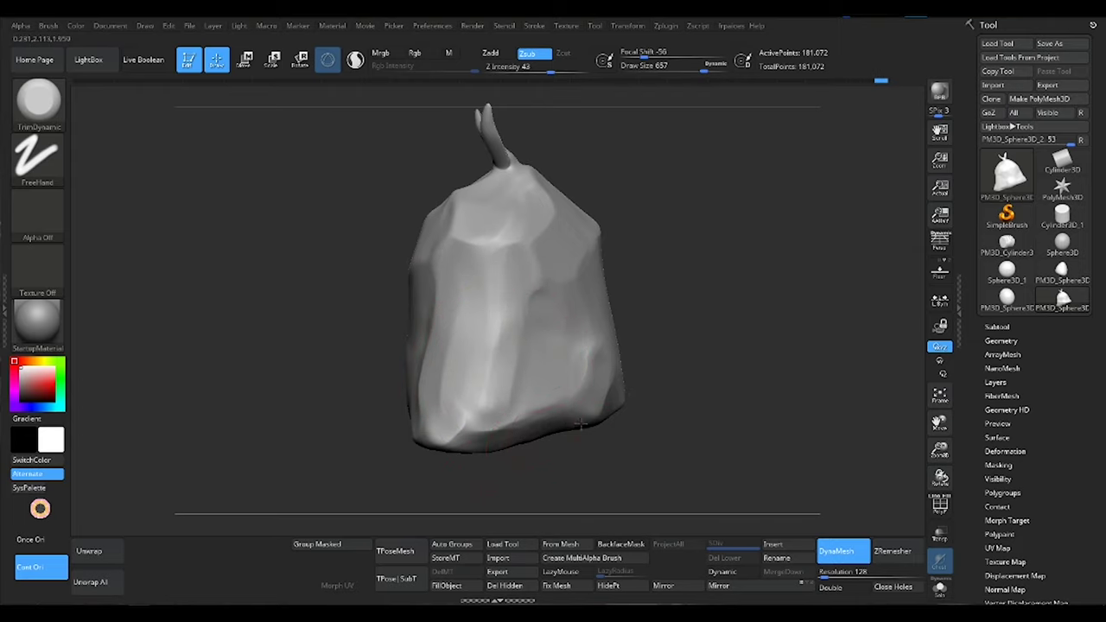
right_click_drag(519, 406, 588, 413)
mouse_move(603, 352)
right_mouse_down()
mouse_move(647, 324)
mouse_move(682, 403)
right_mouse_up()
right_click_drag(649, 306, 553, 379)
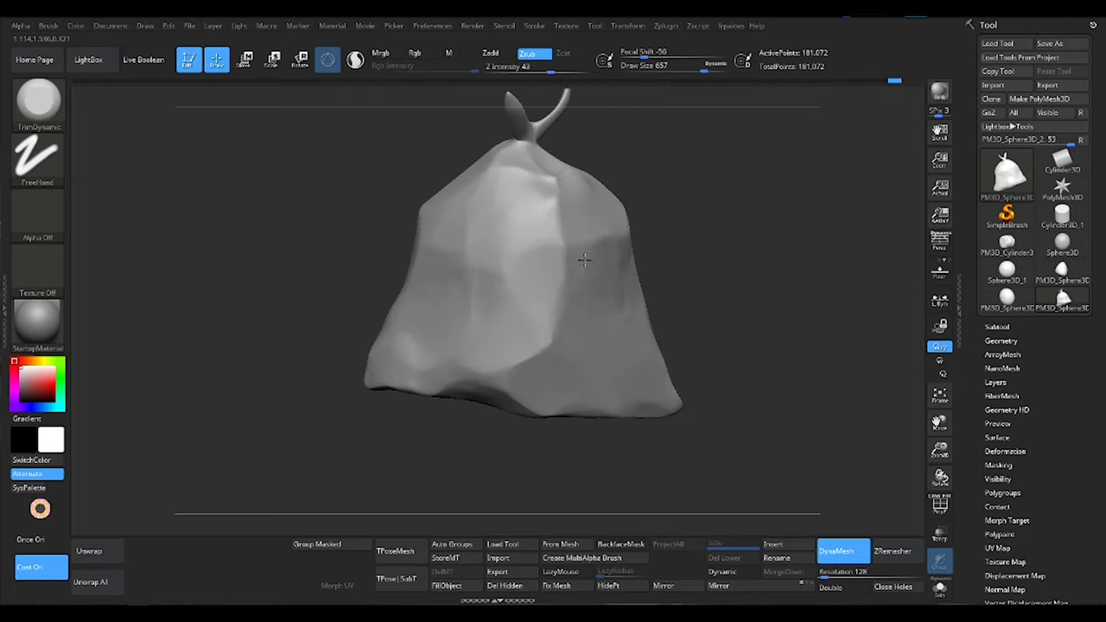
mouse_move(553, 251)
right_mouse_down()
mouse_move(605, 255)
mouse_move(568, 253)
right_mouse_up()
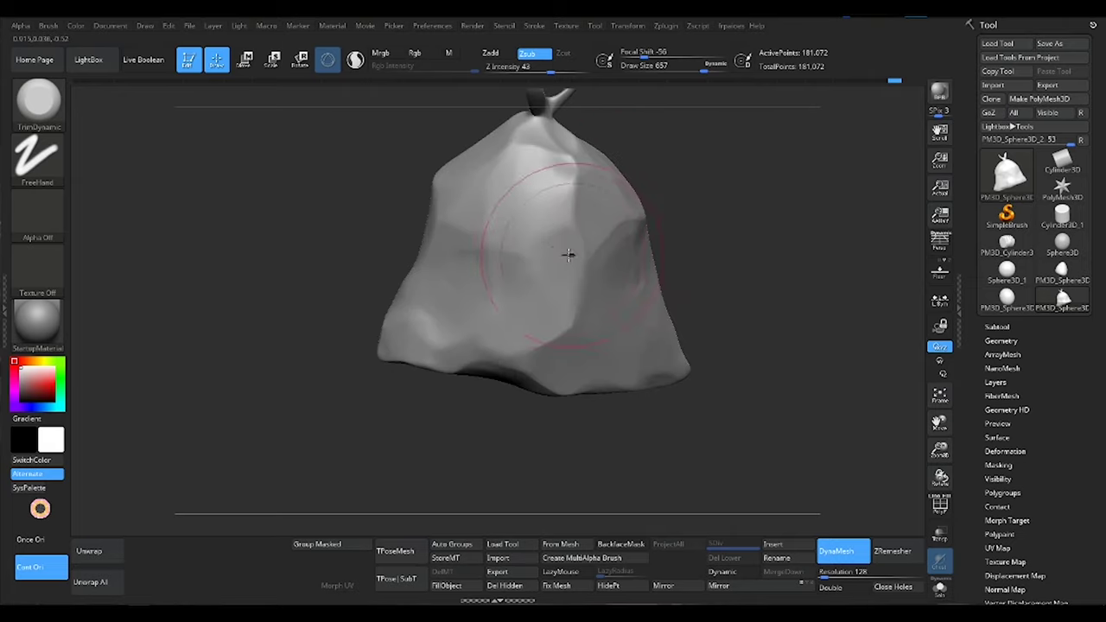
Flatten from the centre toward the upper left, reshape the lower part, and load a wrinkle brush.
left_click_drag(568, 253, 481, 175)
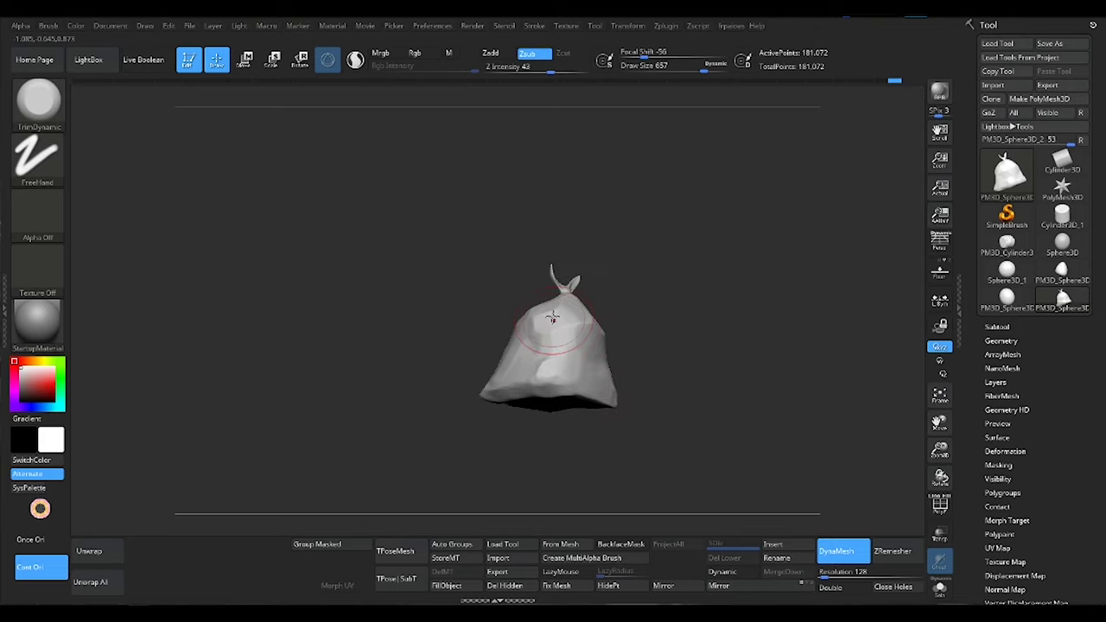
left_click_drag(670, 413, 654, 324)
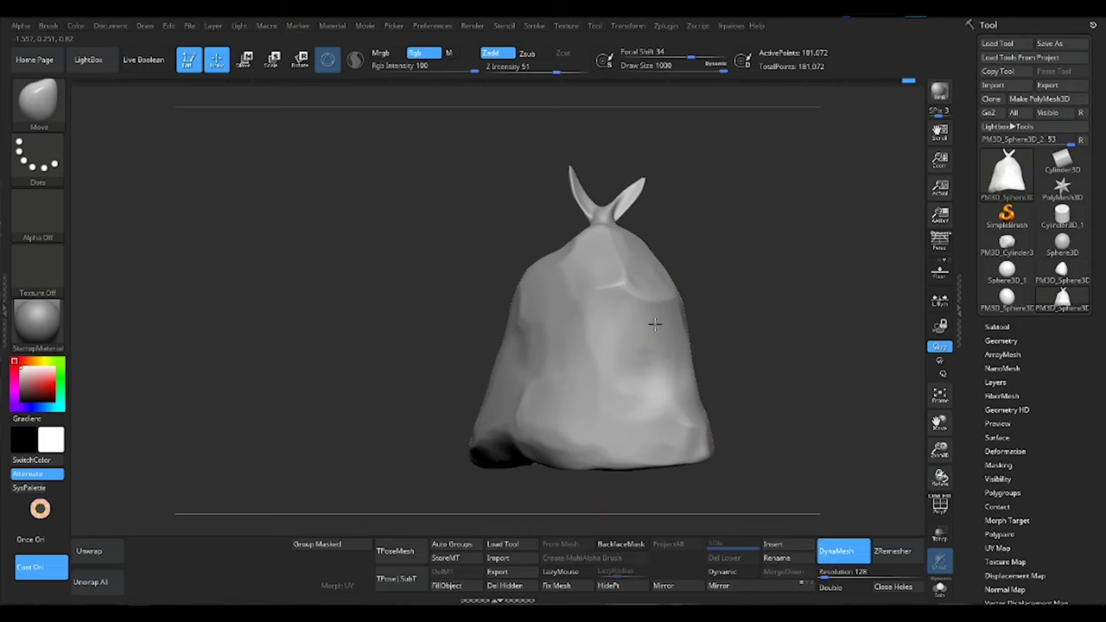
mouse_move(692, 331)
right_mouse_down()
mouse_move(755, 369)
mouse_move(535, 252)
mouse_move(523, 386)
right_mouse_up()
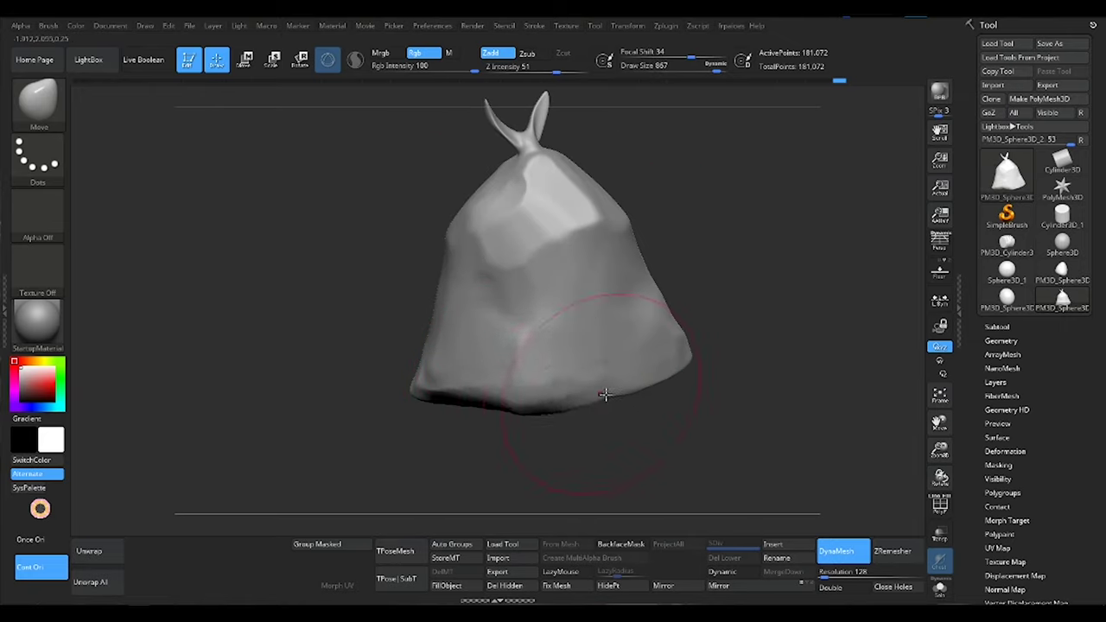
right_click_drag(494, 390, 562, 316)
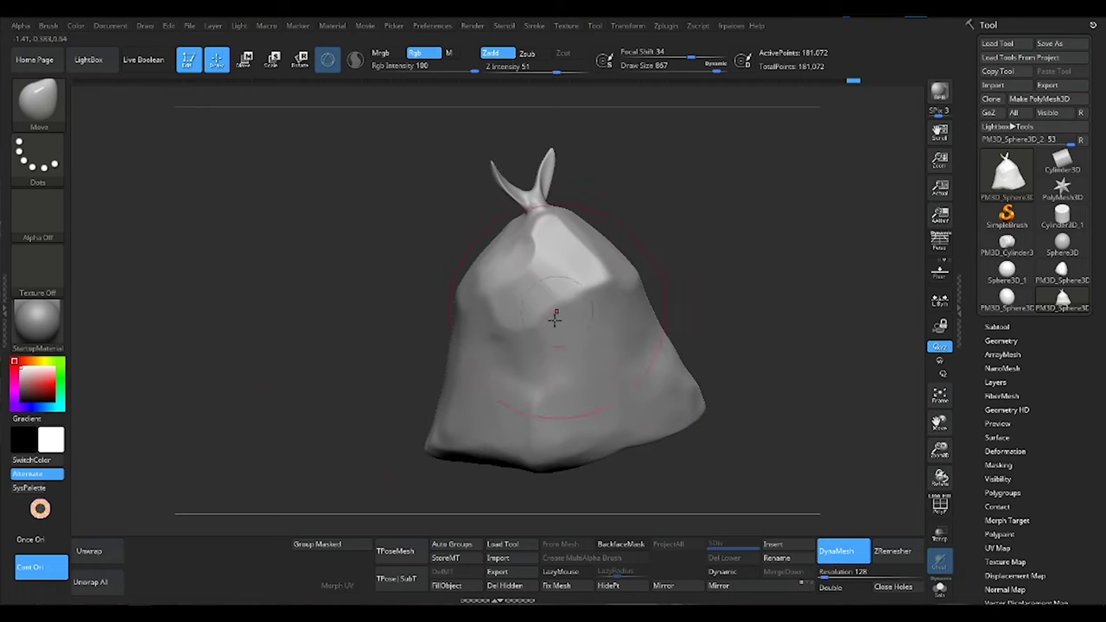
key("comma")
double_click(632, 278)
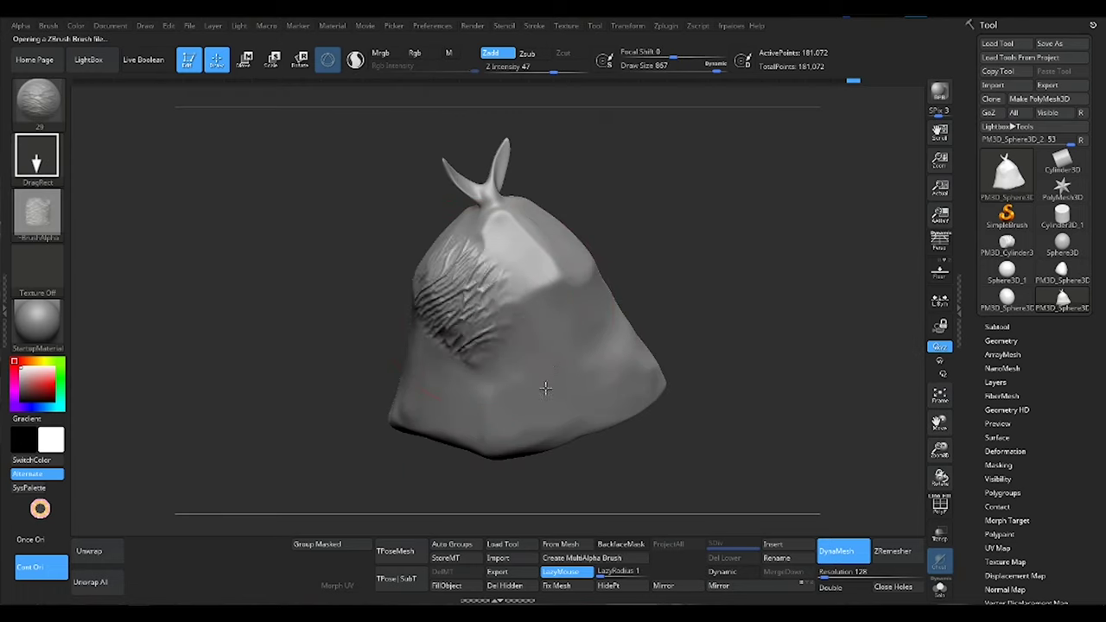
Lower the wrinkle brush depth to 26 and load a different wrinkle brush from the library.
key("space")
left_click_drag(553, 321, 531, 323)
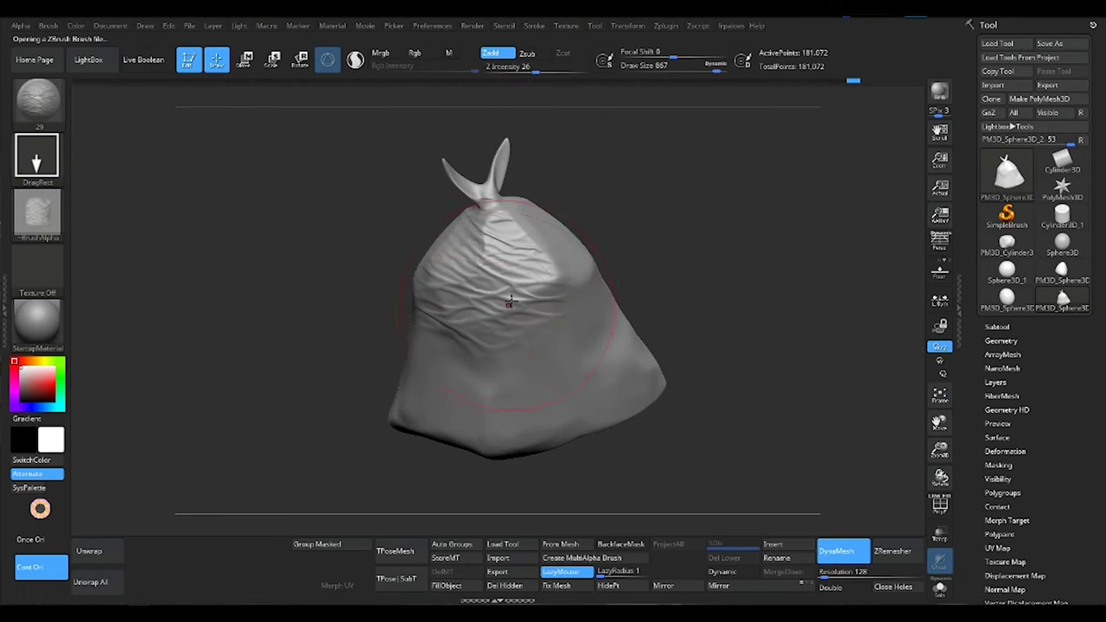
right_click_drag(509, 302, 573, 309)
key("comma")
double_click(470, 250)
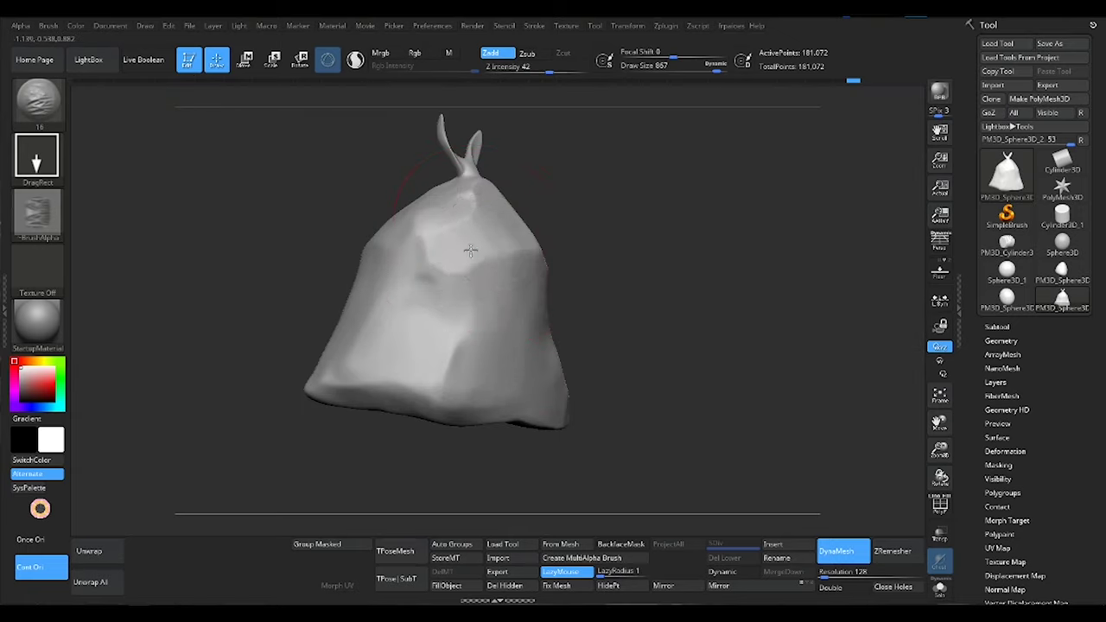
right_click_drag(471, 251, 490, 325)
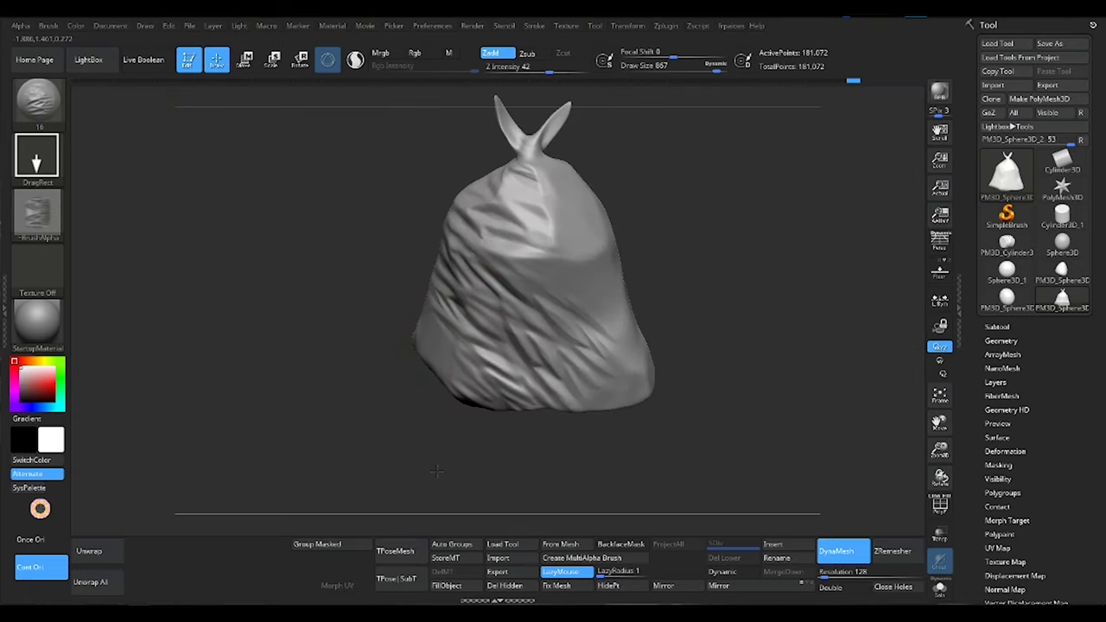
right_click_drag(437, 443, 376, 402)
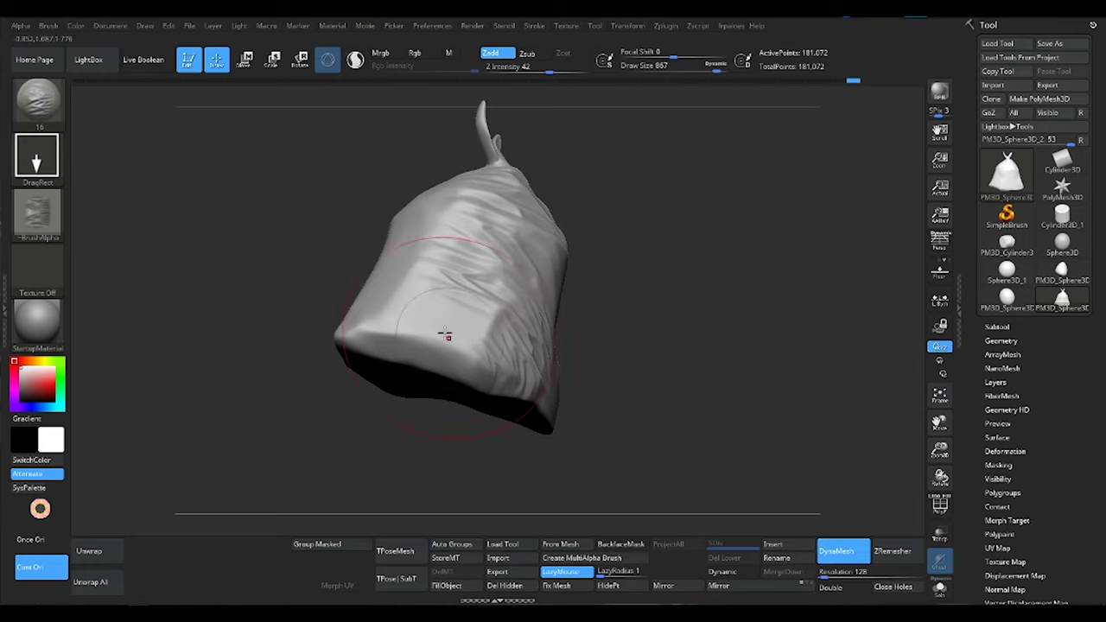
right_click_drag(349, 295, 421, 306)
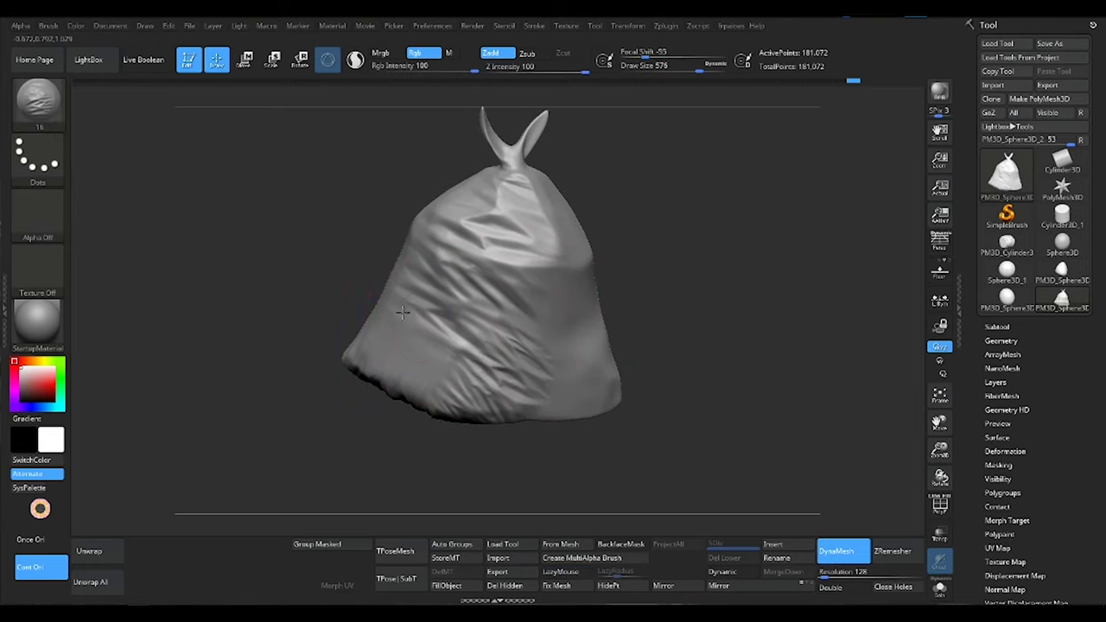
Load the 23.ZBP wrinkle brush and stamp folds near the bag's top and side.
left_click(88, 59)
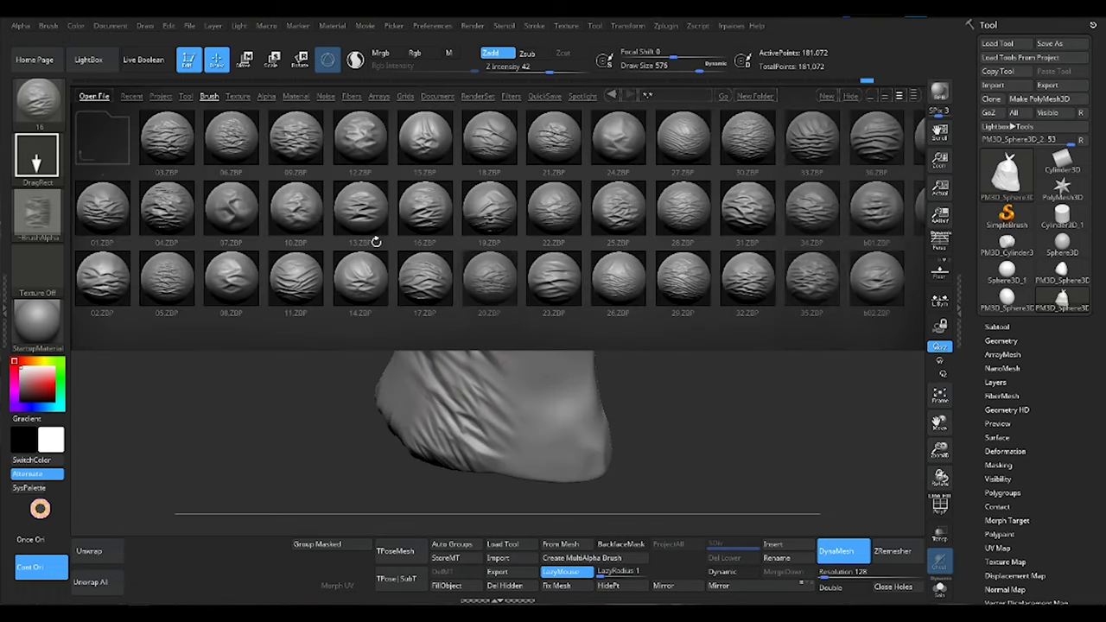
double_click(560, 279)
left_click_drag(535, 319, 518, 449)
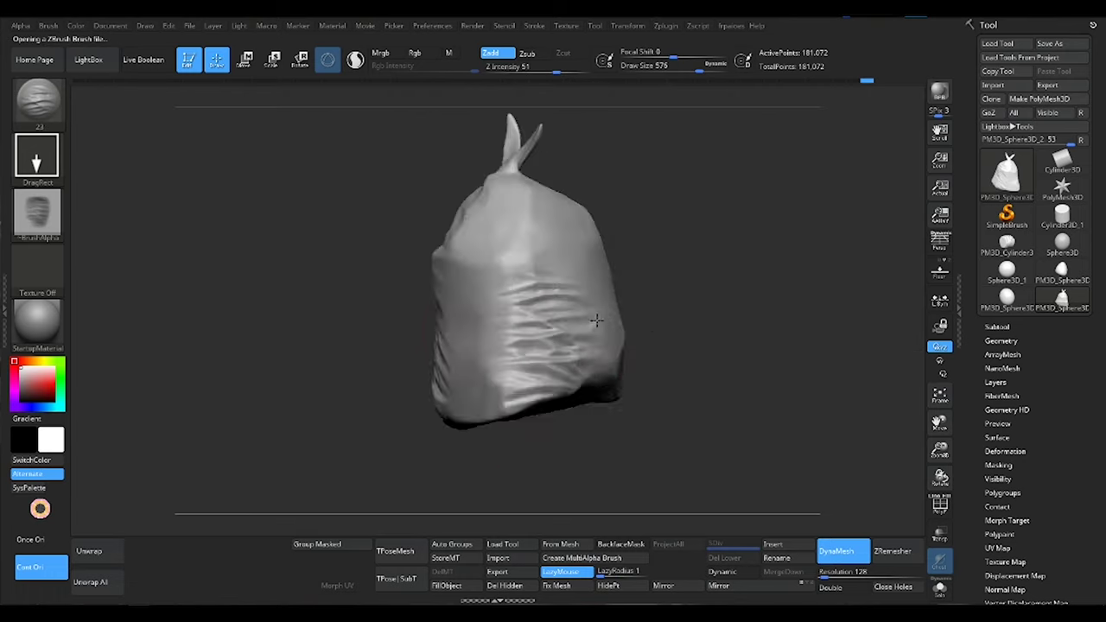
left_click_drag(596, 321, 657, 260)
left_click_drag(484, 233, 510, 260)
mouse_move(691, 345)
left_mouse_down()
mouse_move(546, 275)
mouse_move(491, 389)
mouse_move(493, 321)
mouse_move(530, 345)
left_mouse_up()
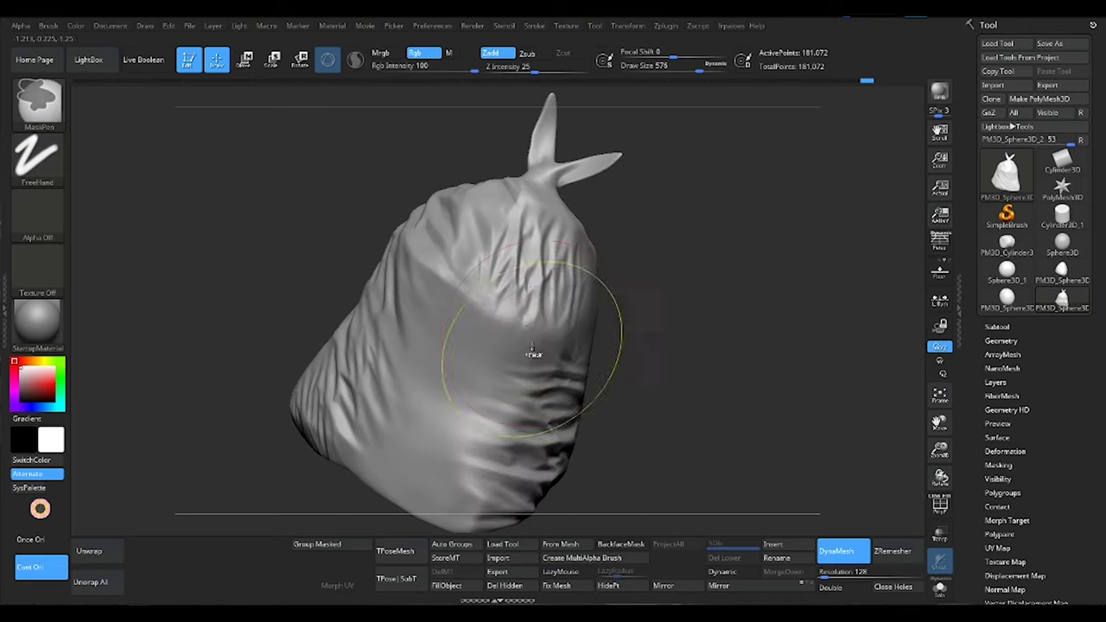
mouse_move(493, 421)
left_mouse_down()
mouse_move(538, 294)
mouse_move(607, 354)
mouse_move(577, 267)
left_mouse_up()
Switch to the Flatten brush and bring the tied top and lower side into view.
key("b")
key("f")
key("l")
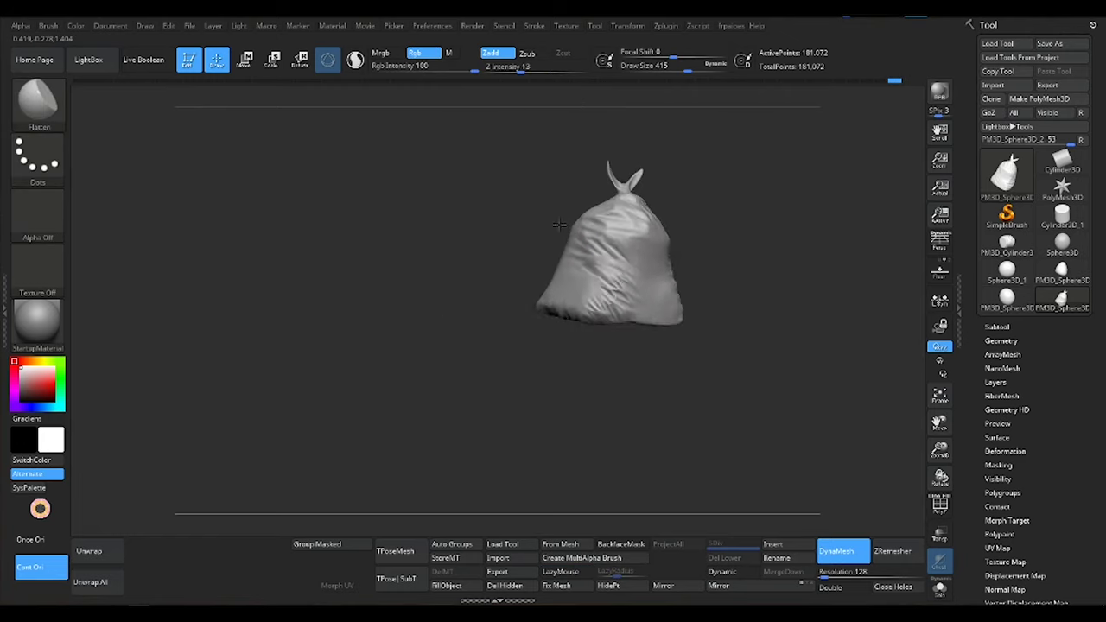
left_click_drag(616, 211, 724, 321, "alt")
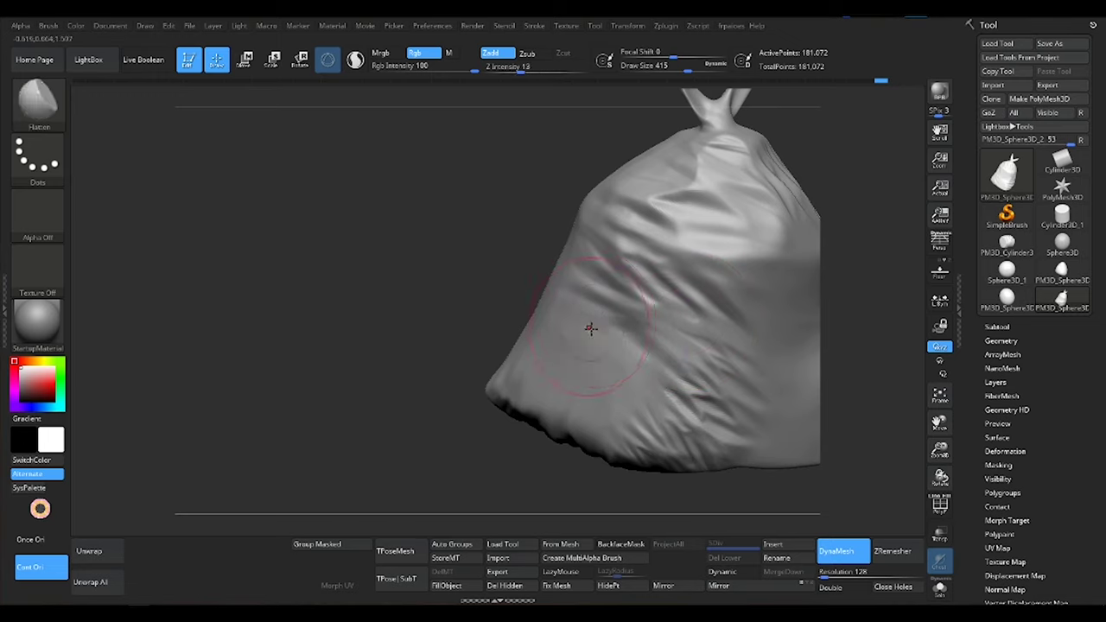
left_click_drag(590, 328, 558, 313, "alt")
Load the ClothFolds4 brush from the cloth-fold brushes folder in the library.
left_click(88, 60)
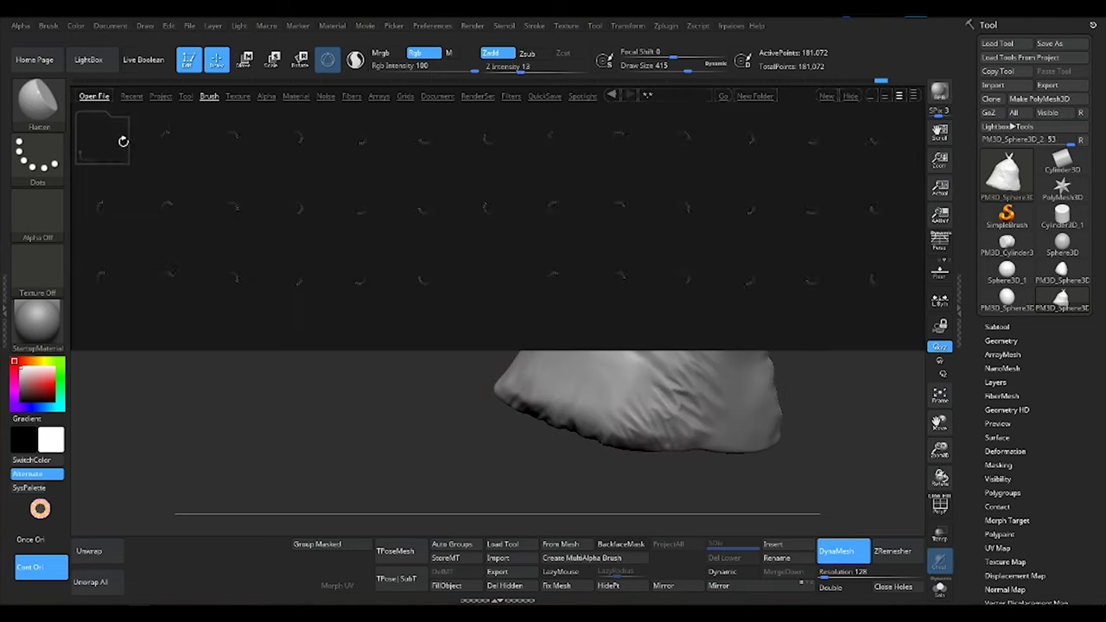
double_click(242, 280)
double_click(168, 215)
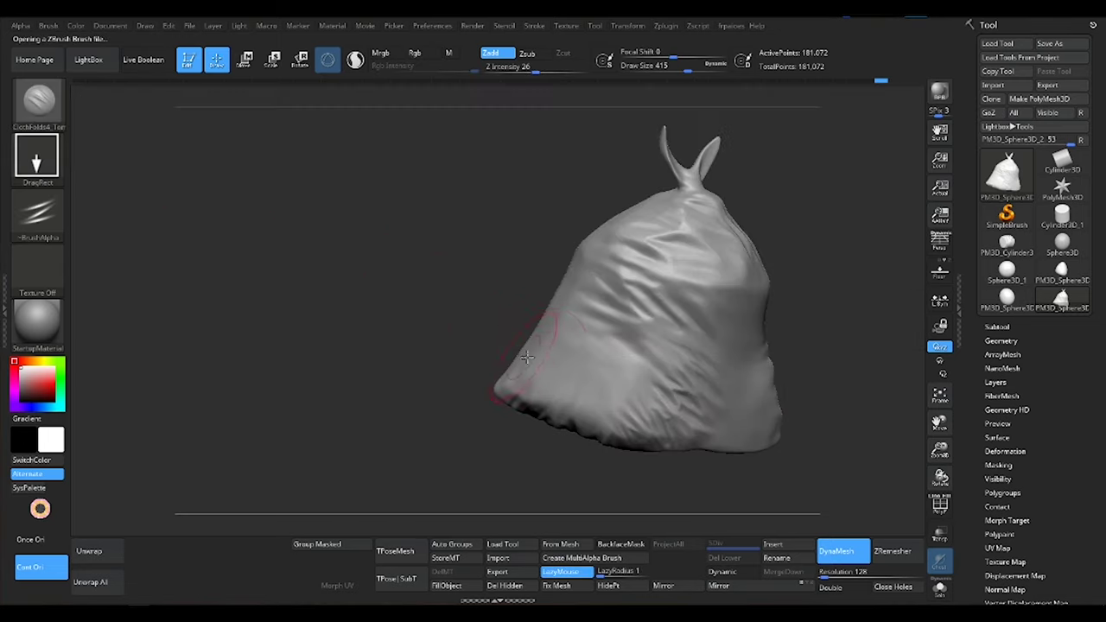
mouse_move(505, 405)
left_mouse_down("alt")
mouse_move(599, 321)
mouse_move(645, 235)
left_mouse_up("alt")
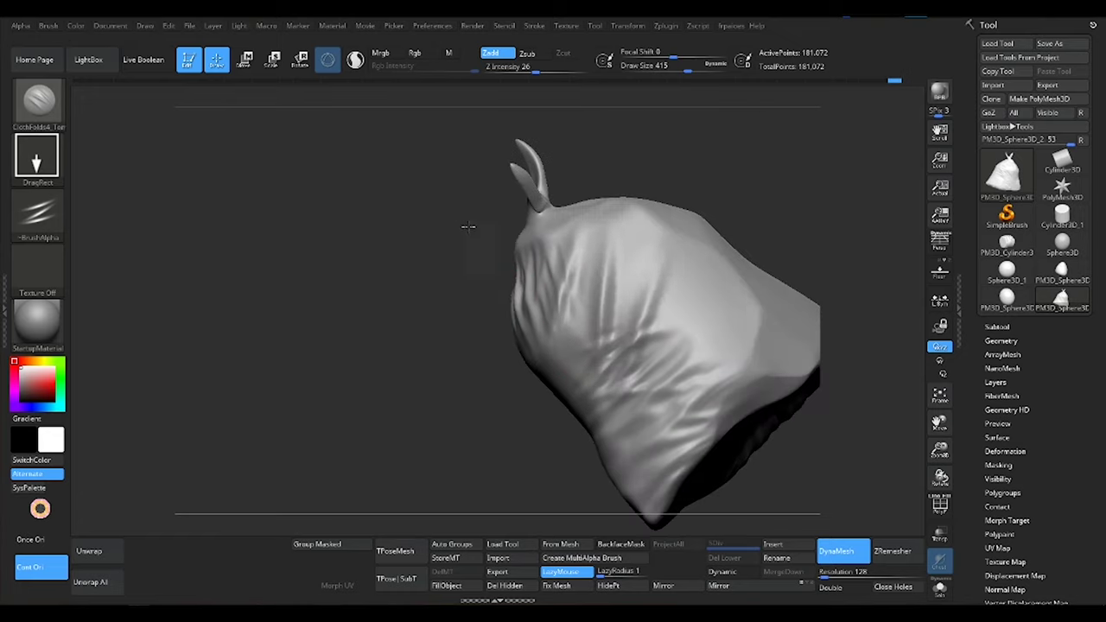
mouse_move(467, 226)
left_mouse_down("alt")
mouse_move(597, 301)
mouse_move(573, 342)
left_mouse_up("alt")
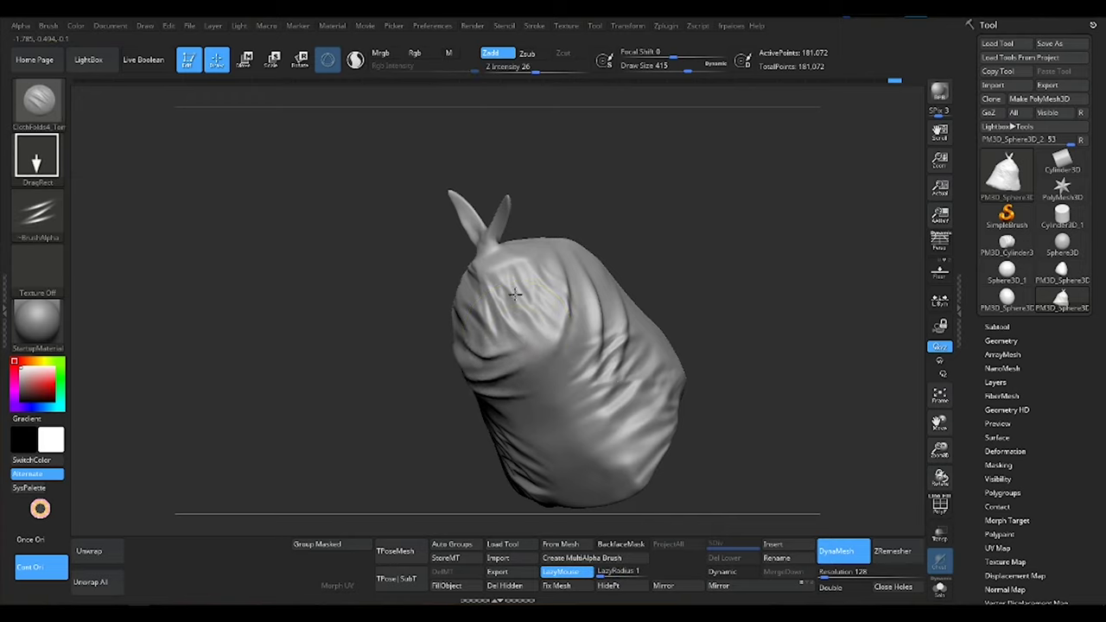
mouse_move(515, 295)
left_mouse_down()
mouse_move(525, 292)
mouse_move(562, 410)
mouse_move(492, 331)
mouse_move(526, 329)
mouse_move(541, 202)
left_mouse_up()
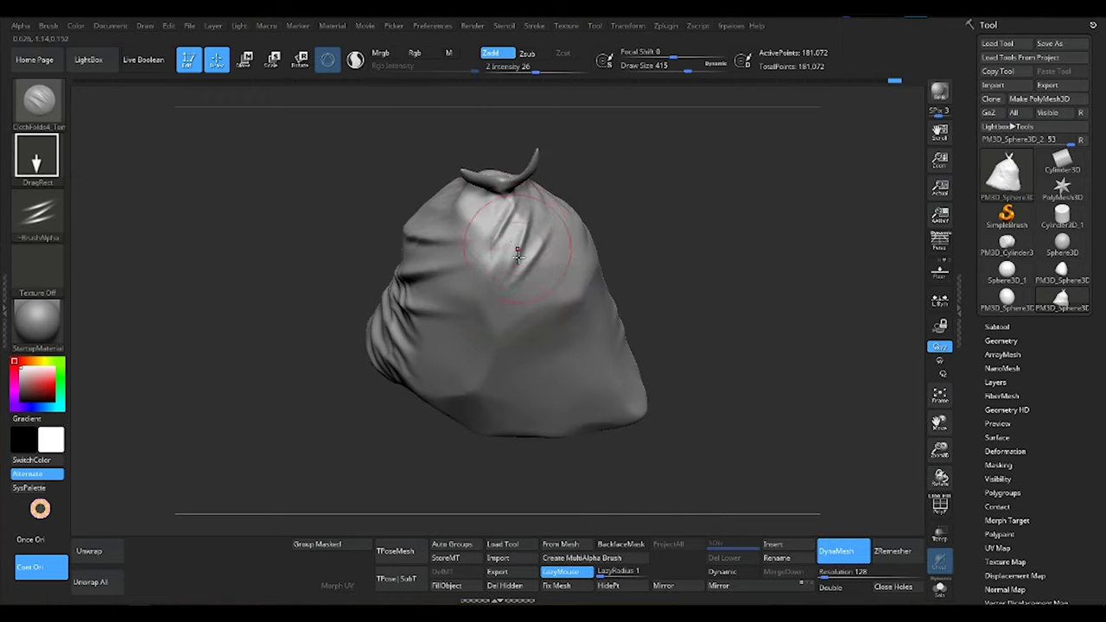
Rotate the bag to examine its lower folds and the top near the knot.
mouse_move(517, 255)
left_mouse_down()
mouse_move(526, 230)
mouse_move(523, 306)
left_mouse_up()
mouse_move(556, 209)
left_mouse_down()
mouse_move(524, 328)
mouse_move(528, 380)
mouse_move(542, 395)
left_mouse_up()
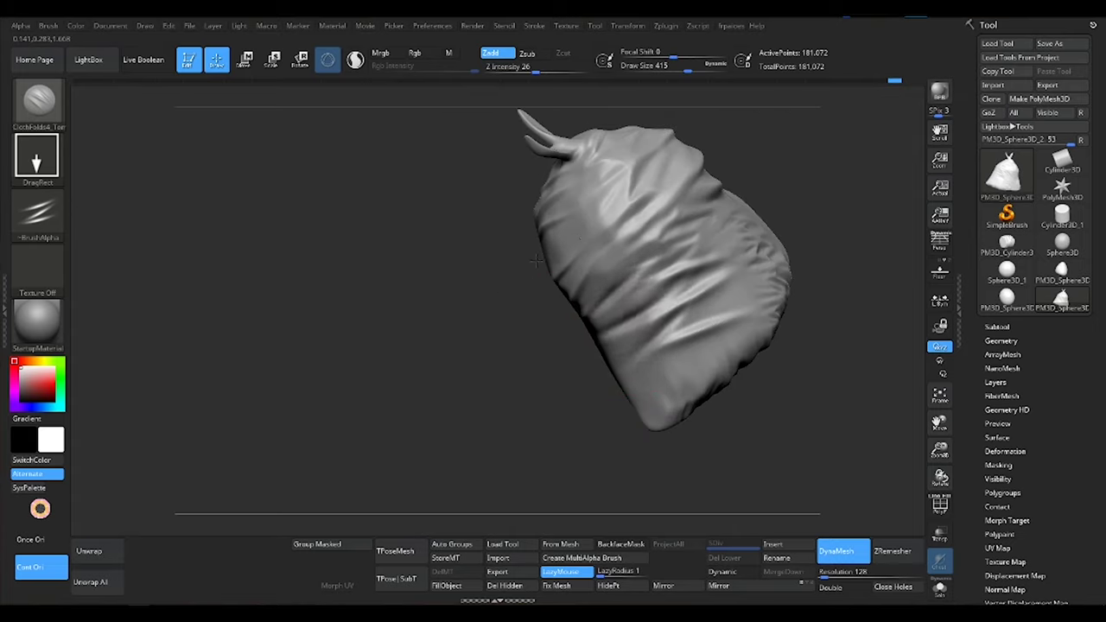
mouse_move(536, 259)
left_mouse_down()
mouse_move(605, 345)
mouse_move(652, 370)
left_mouse_up()
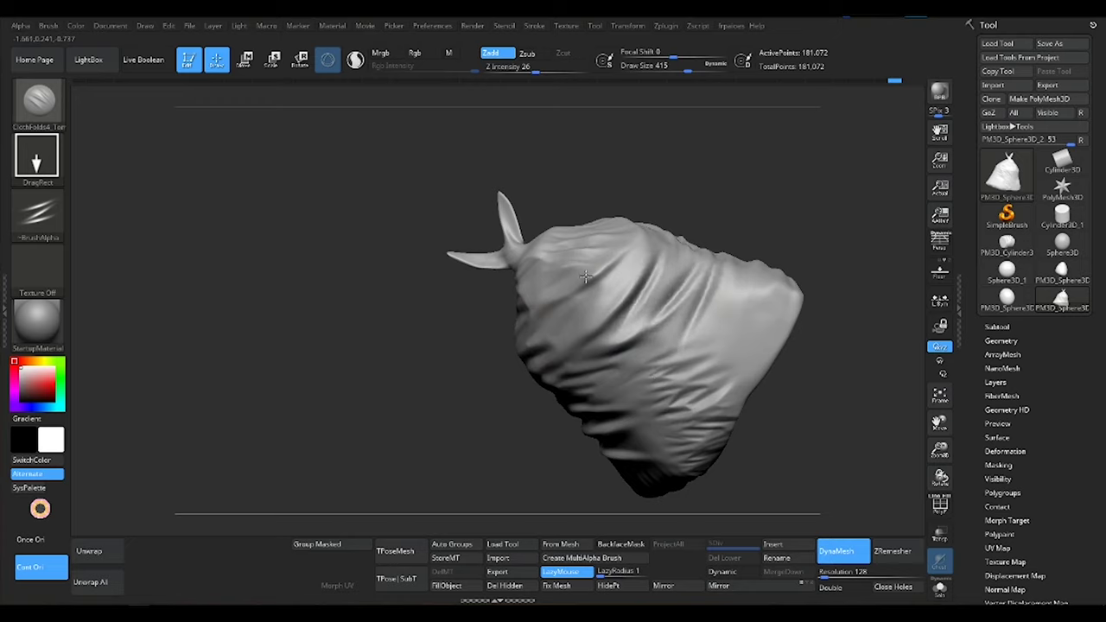
mouse_move(585, 276)
left_mouse_down()
mouse_move(610, 338)
mouse_move(594, 271)
mouse_move(665, 315)
mouse_move(719, 373)
left_mouse_up()
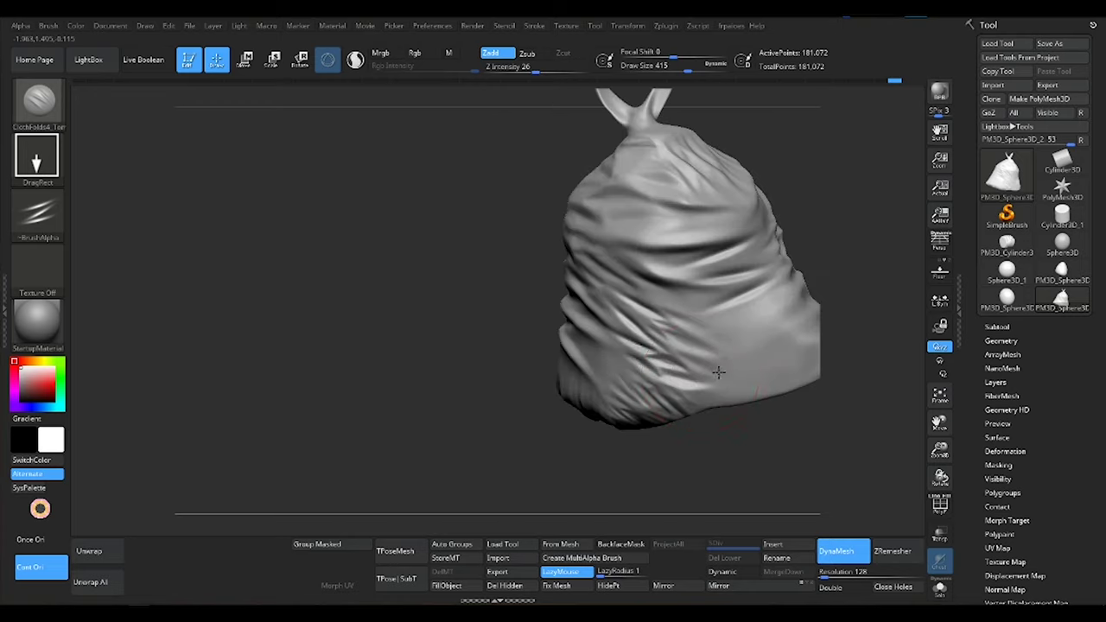
left_click_drag(691, 423, 629, 335)
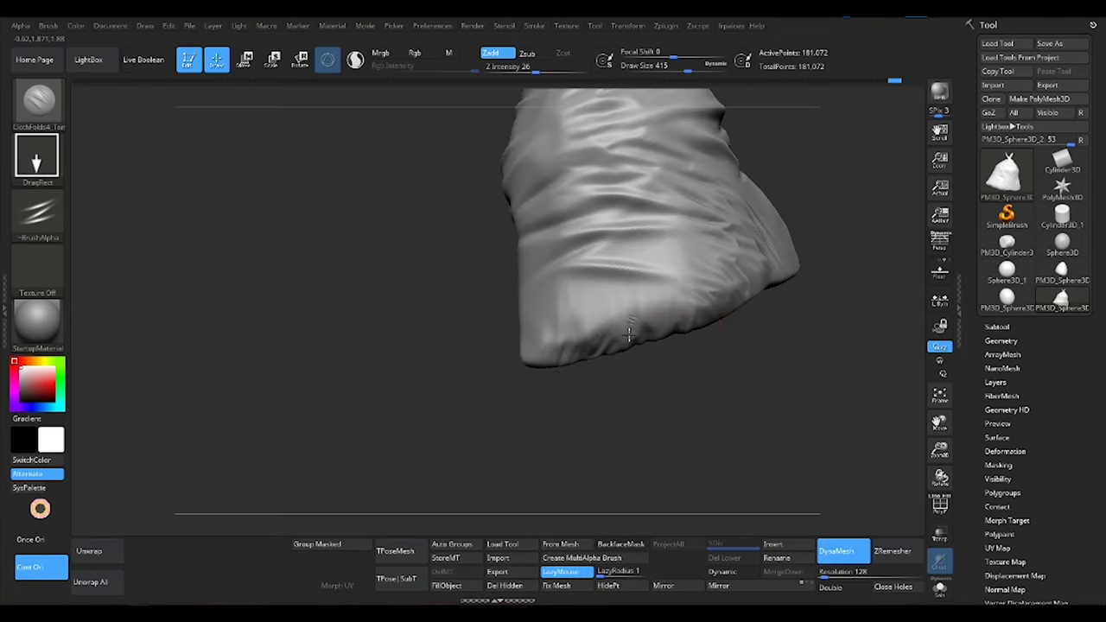
mouse_move(579, 329)
right_mouse_down()
mouse_move(581, 309)
mouse_move(565, 327)
mouse_move(628, 320)
right_mouse_up()
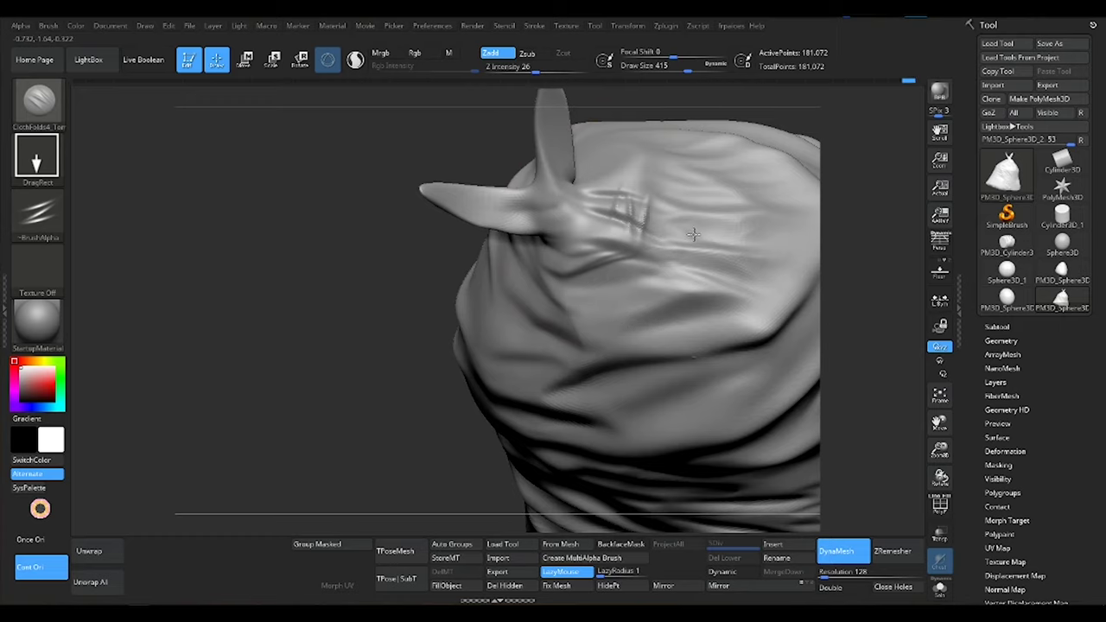
right_click_drag(693, 234, 601, 353)
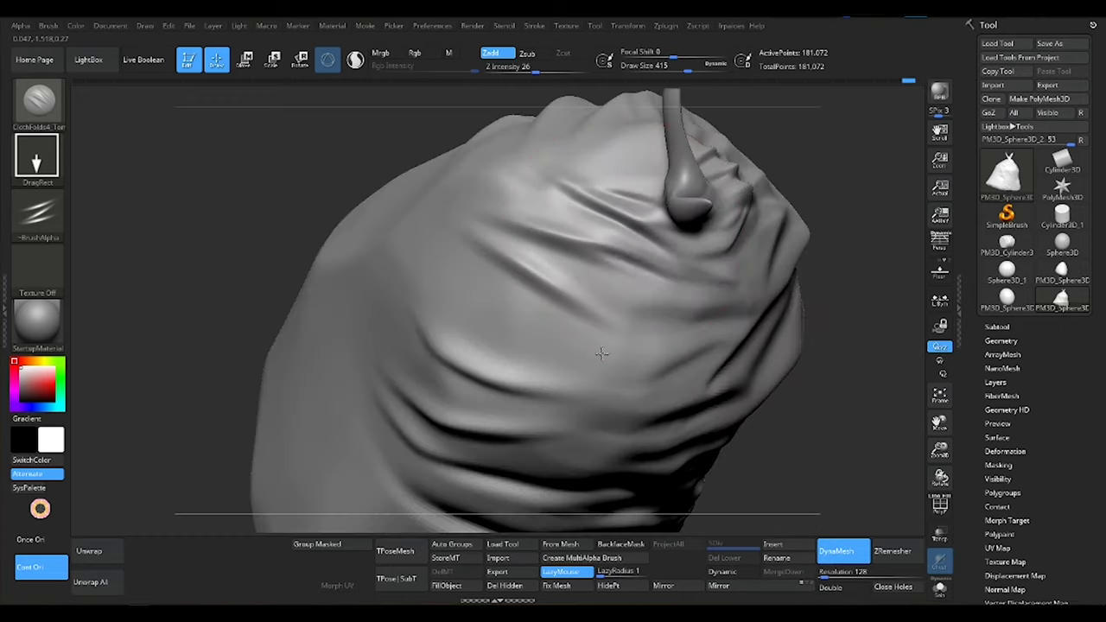
mouse_move(628, 304)
right_mouse_down()
mouse_move(587, 321)
mouse_move(644, 309)
mouse_move(514, 257)
mouse_move(444, 248)
right_mouse_up()
Reduce the brush size and soften a crease on the bag's side.
key("s")
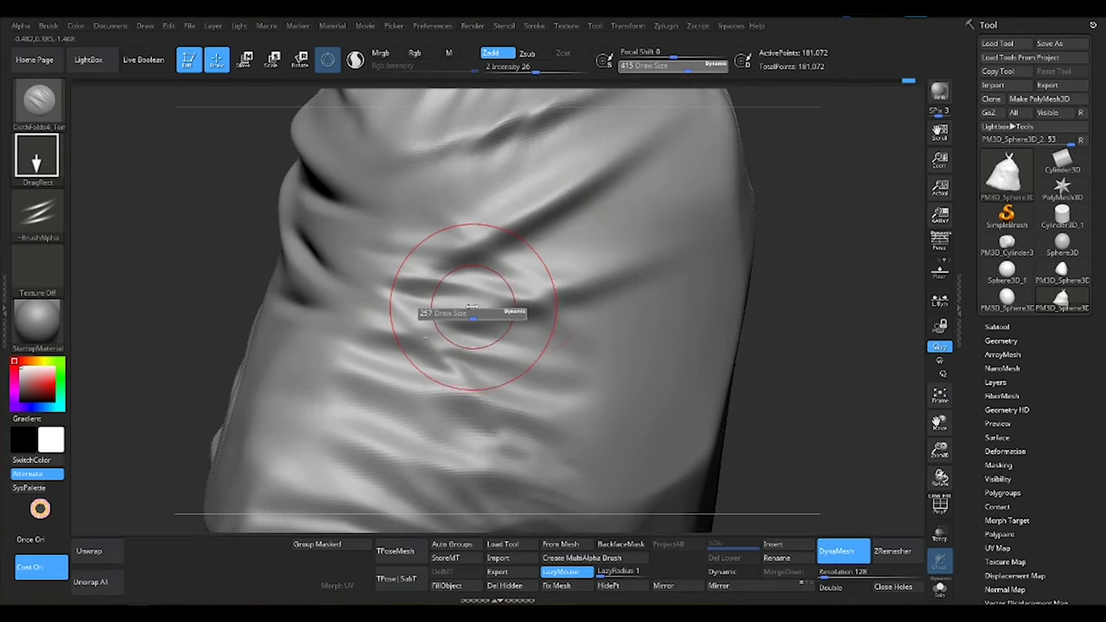
left_click_drag(444, 247, 453, 266)
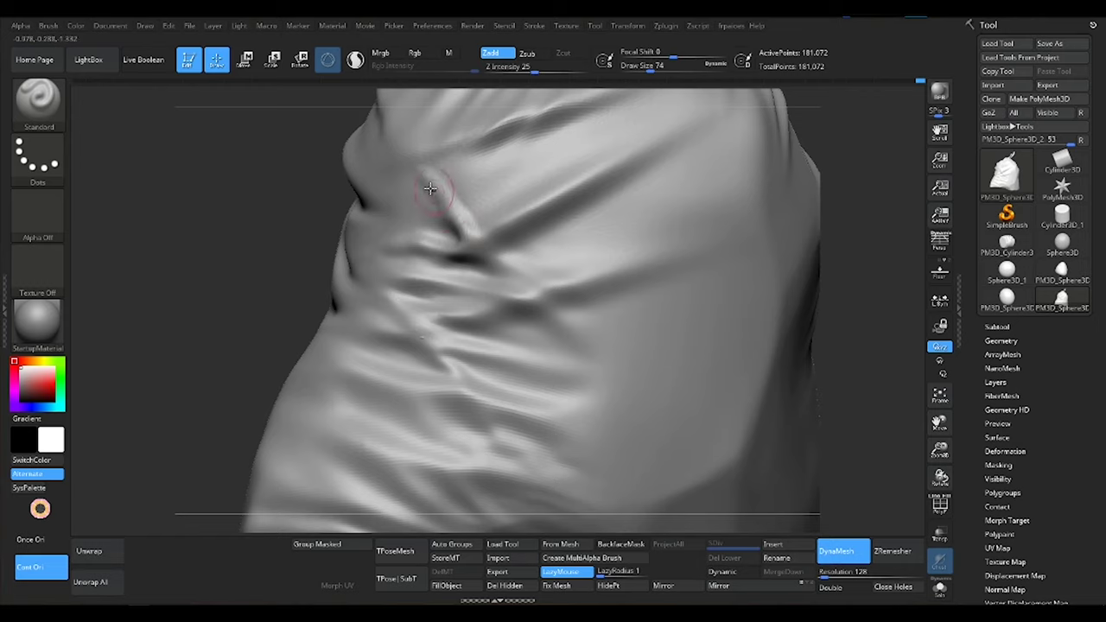
left_click_drag(480, 219, 485, 242)
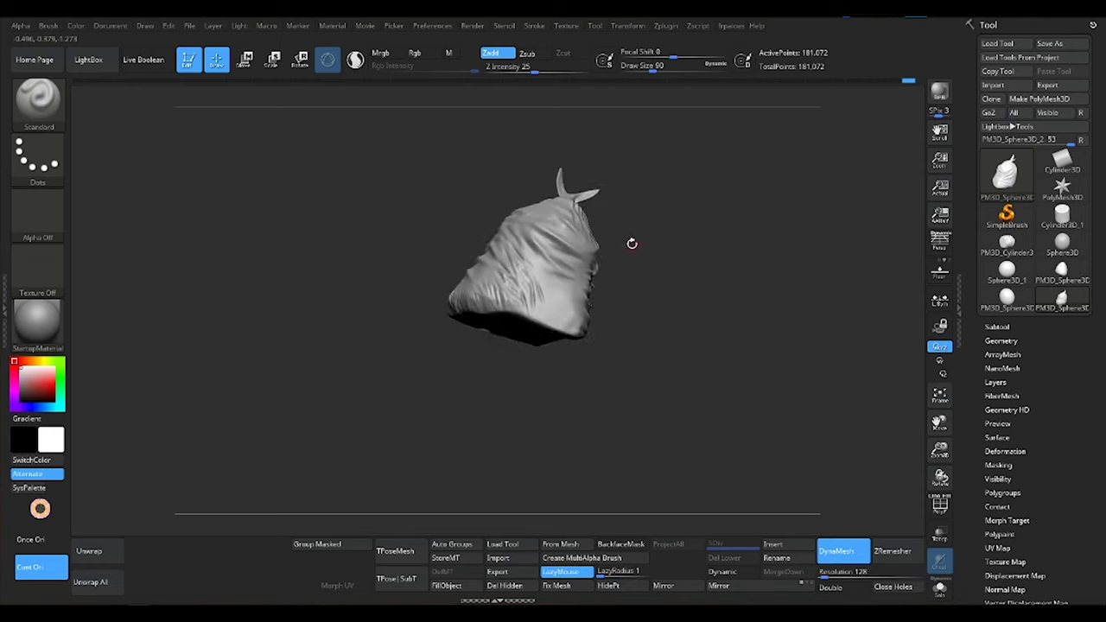
Load the b04 wrinkle brush from the library and smooth the new folds.
left_click(91, 58)
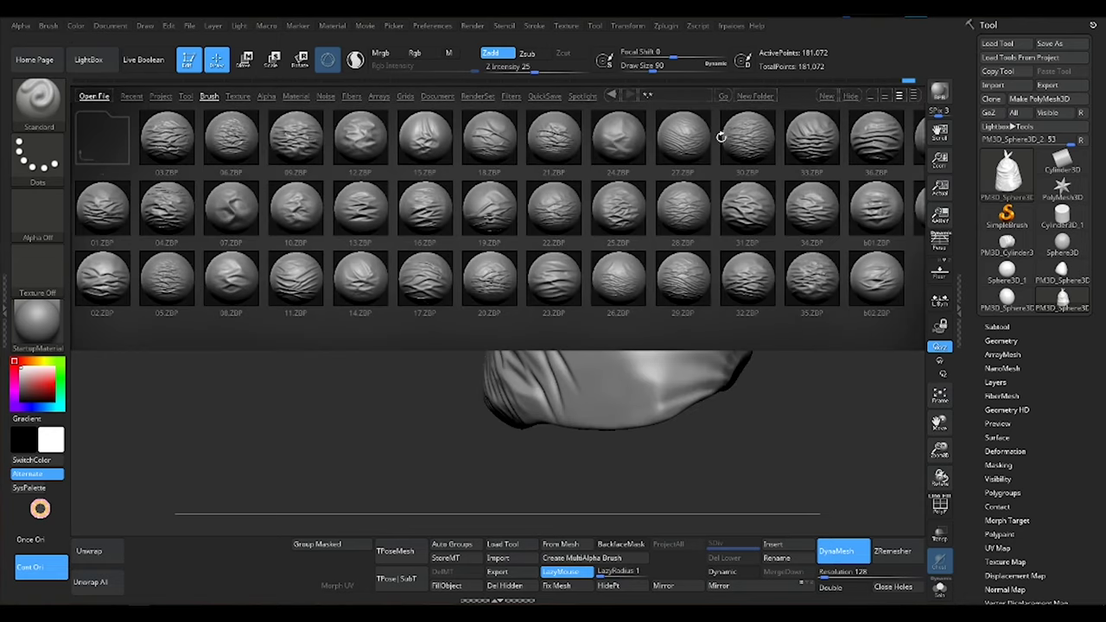
scroll(415, 294, "down", 2)
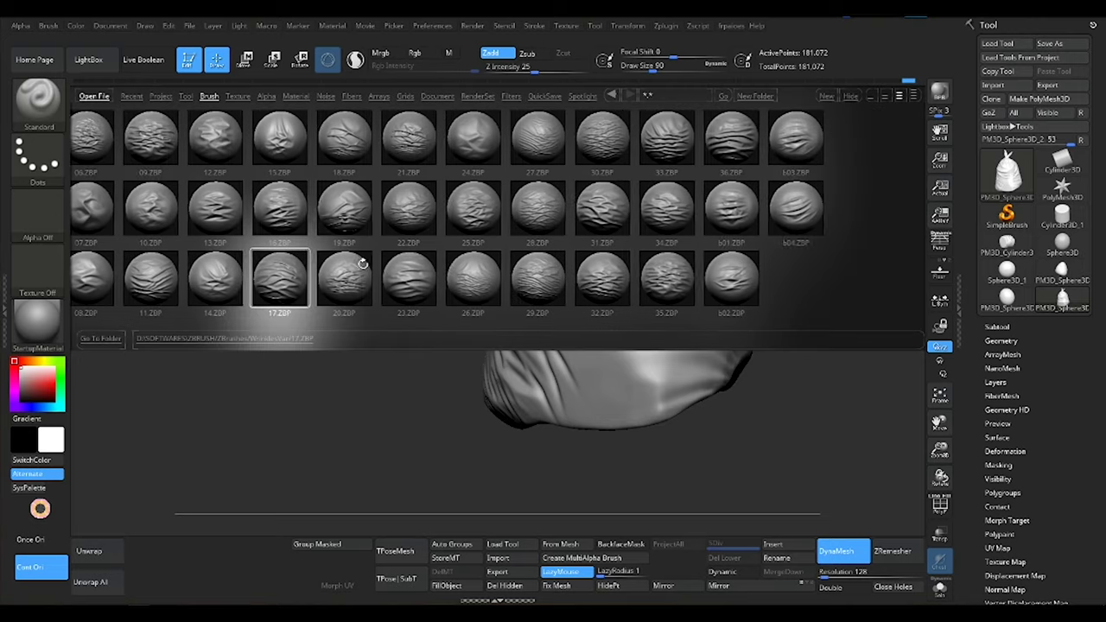
double_click(790, 210)
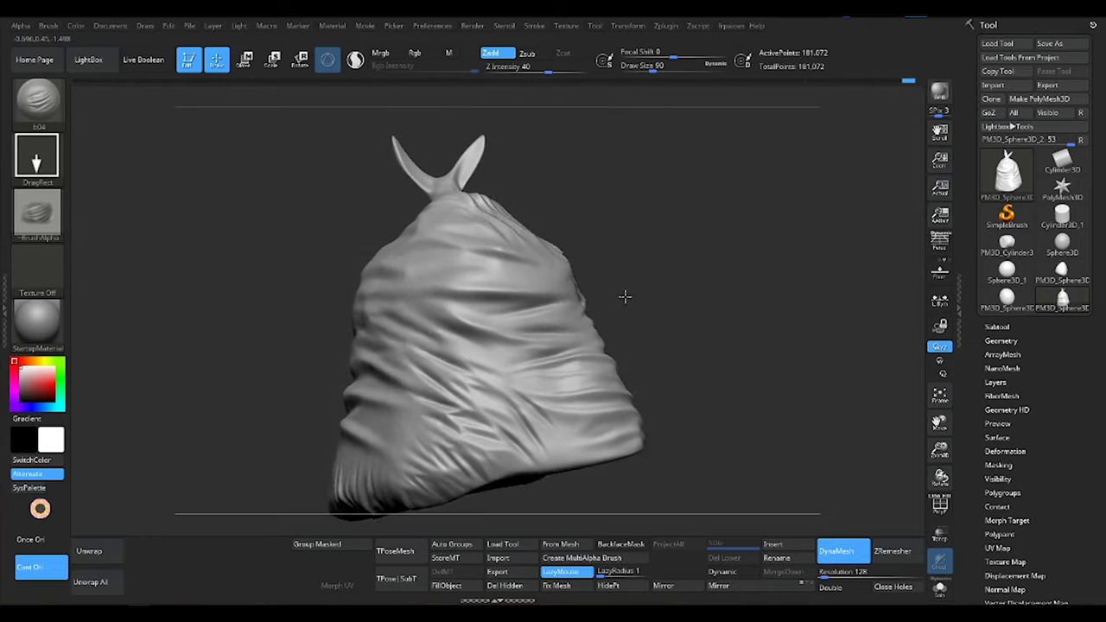
key("shift")
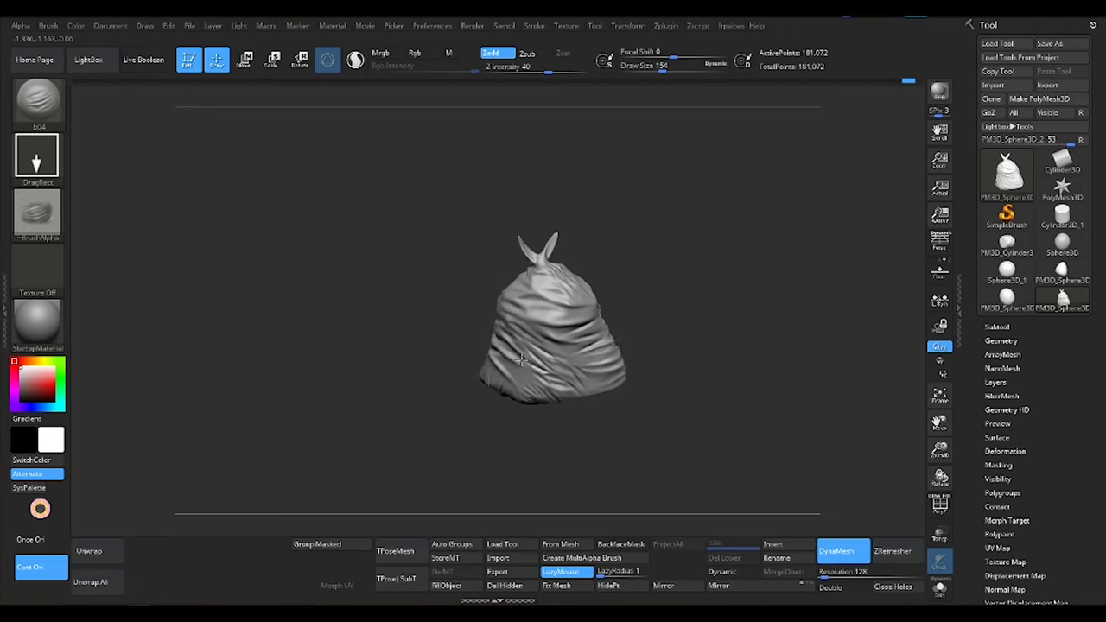
right_click_drag(550, 311, 631, 370, "shift")
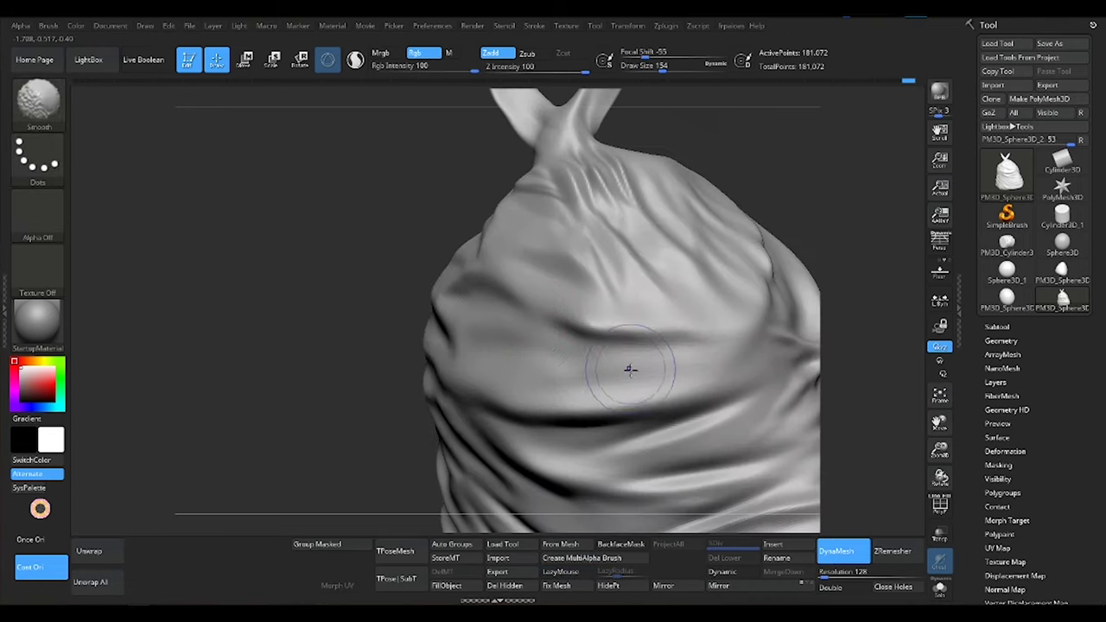
Sharpen the bag's wrinkle creases with the Pinch brush, working around the top knot.
mouse_move(715, 344)
right_mouse_down("shift")
mouse_move(590, 365)
mouse_move(600, 415)
right_mouse_up("shift")
key("b")
key("p")
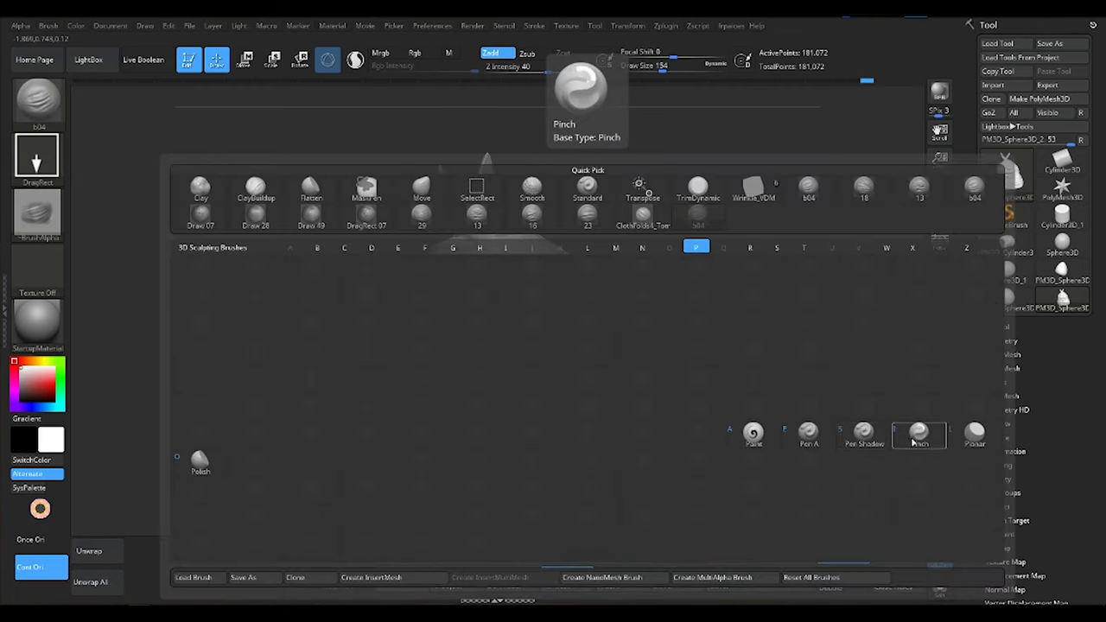
key("i")
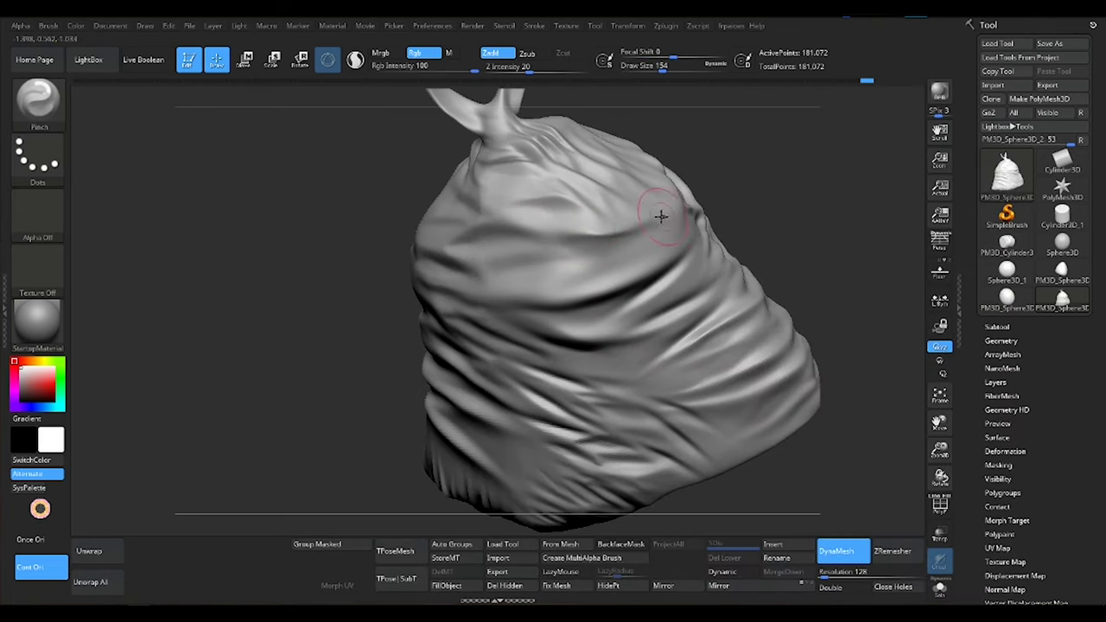
mouse_move(660, 216)
right_mouse_down()
mouse_move(602, 371)
mouse_move(500, 334)
right_mouse_up()
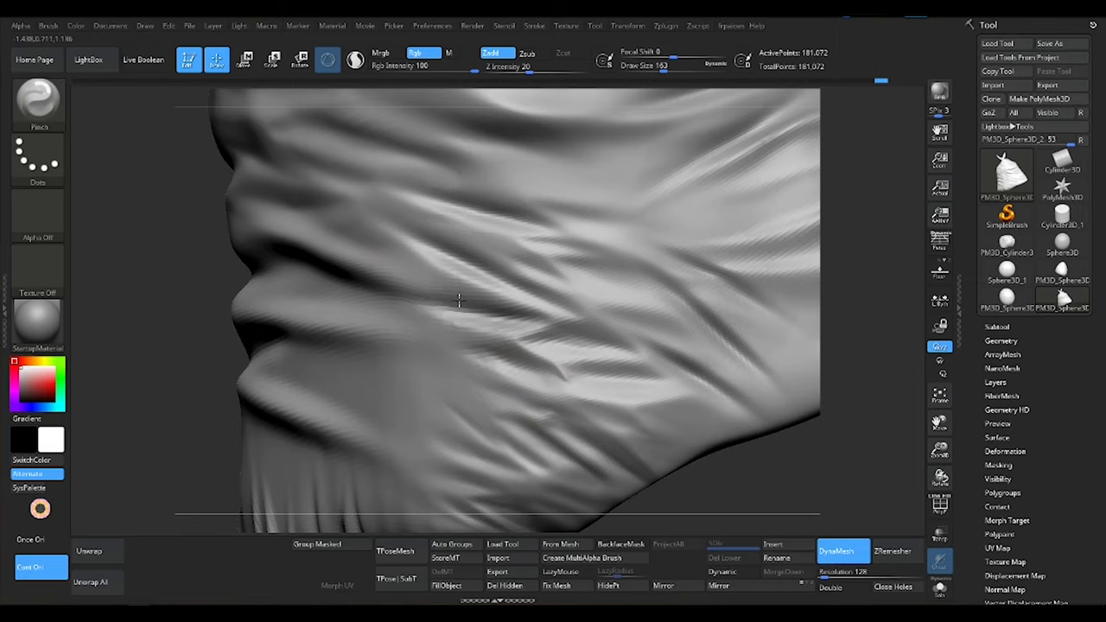
key("f")
right_click_drag(459, 300, 489, 358)
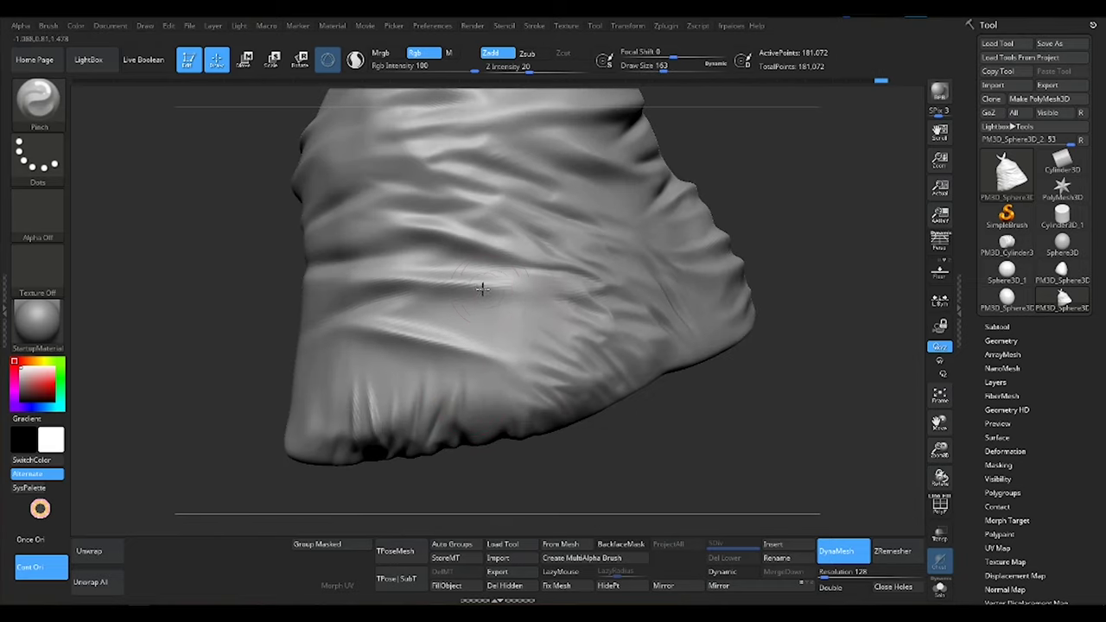
mouse_move(561, 337)
right_mouse_down()
mouse_move(587, 353)
mouse_move(511, 353)
mouse_move(570, 284)
mouse_move(539, 302)
mouse_move(706, 420)
mouse_move(633, 358)
right_mouse_up()
mouse_move(730, 363)
right_mouse_down()
mouse_move(591, 407)
mouse_move(646, 367)
mouse_move(727, 354)
right_mouse_up()
Flatten areas of the bag with the Flatten brush, viewing its tied top and other side.
key("b")
key("f")
key("l")
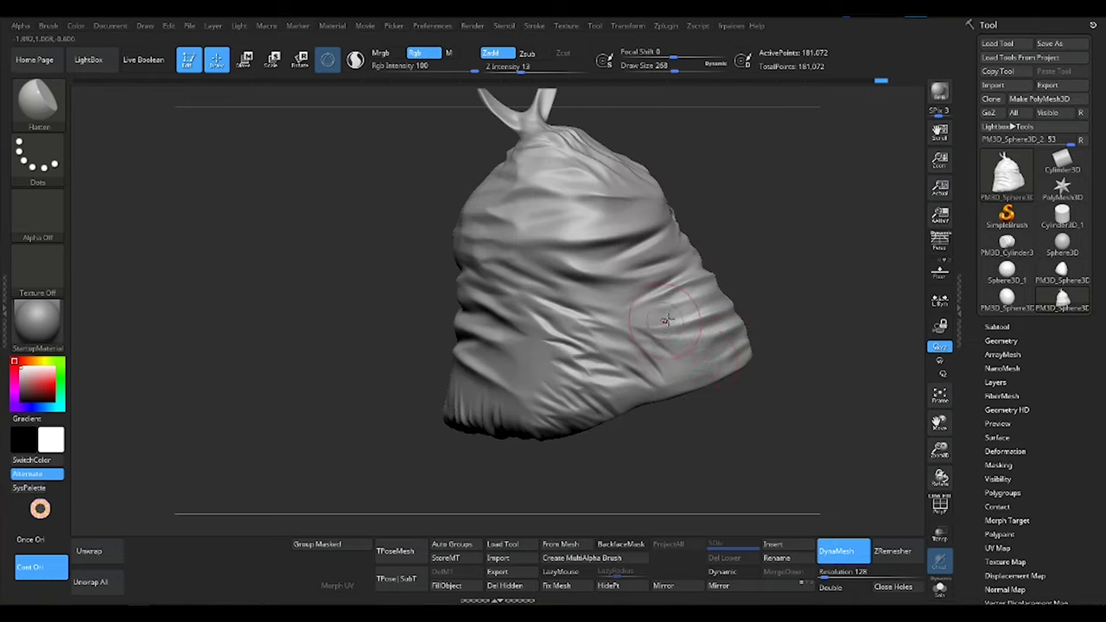
mouse_move(666, 320)
right_mouse_down("ctrl")
mouse_move(614, 337)
mouse_move(651, 346)
mouse_move(625, 343)
mouse_move(643, 382)
mouse_move(535, 442)
right_mouse_up("ctrl")
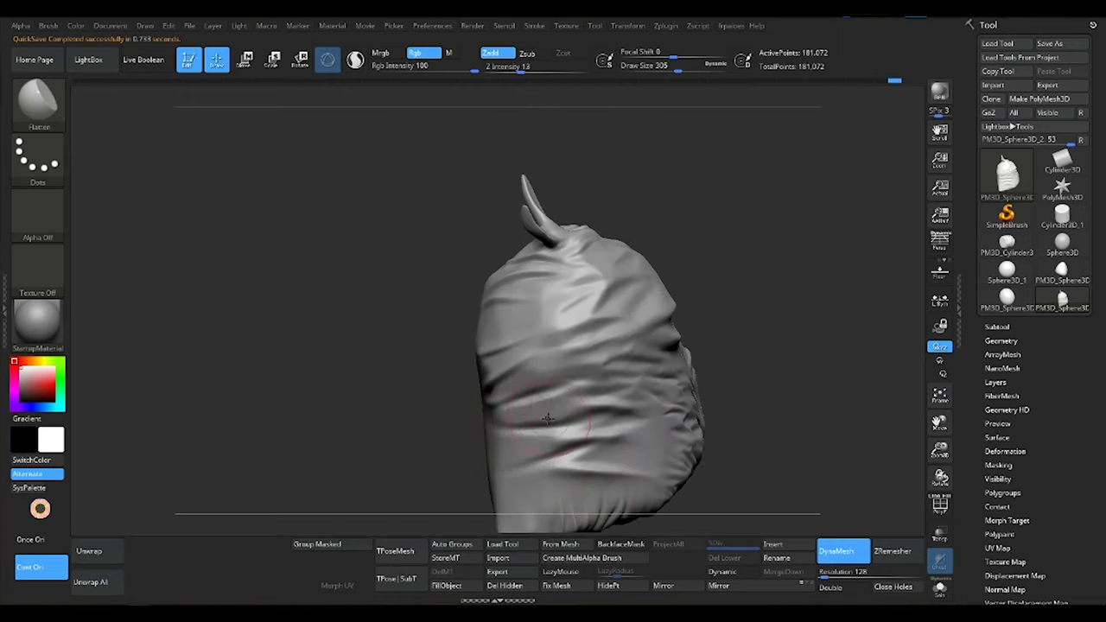
mouse_move(584, 363)
right_mouse_down("ctrl")
mouse_move(624, 407)
mouse_move(516, 353)
mouse_move(570, 371)
mouse_move(502, 371)
mouse_move(577, 273)
mouse_move(289, 259)
right_mouse_up("ctrl")
Load the 28 wrinkle brush and stamp wrinkles onto the bag's lower right side.
left_click(667, 223)
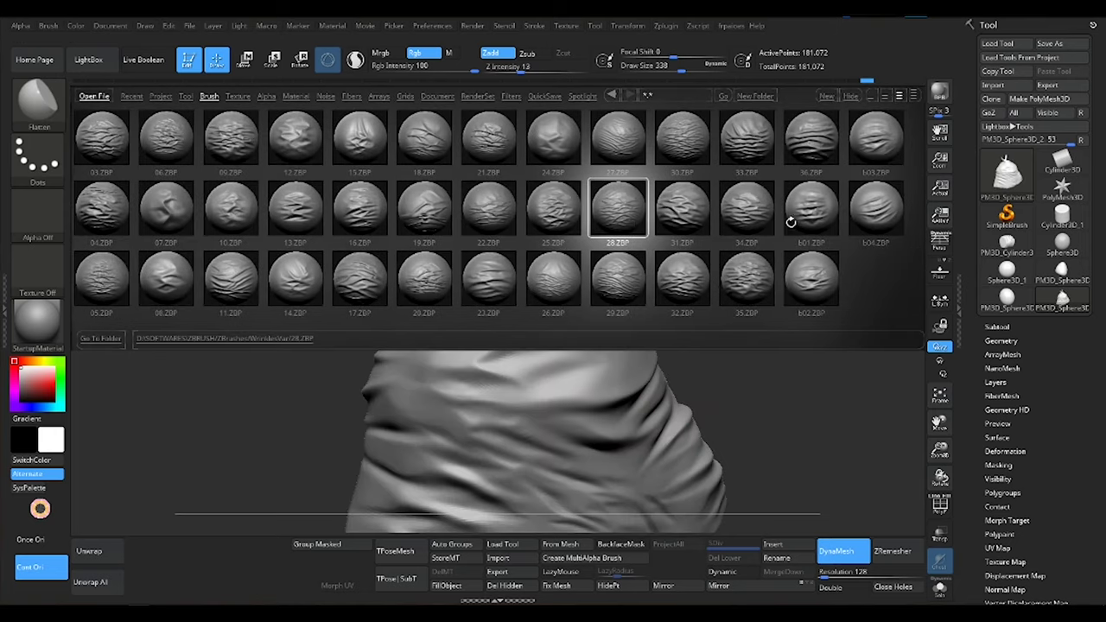
double_click(873, 207)
right_click_drag(519, 370, 363, 309)
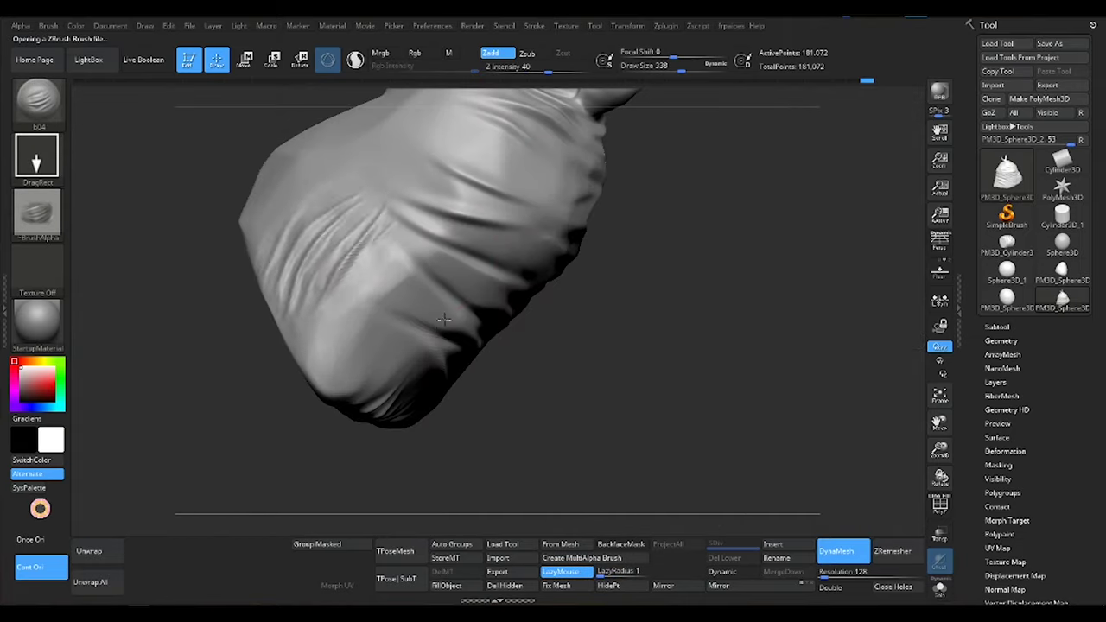
mouse_move(529, 308)
right_mouse_down()
mouse_move(526, 271)
mouse_move(375, 378)
mouse_move(416, 302)
right_mouse_up()
left_click_drag(456, 372, 615, 385)
left_click_drag(668, 329, 518, 334)
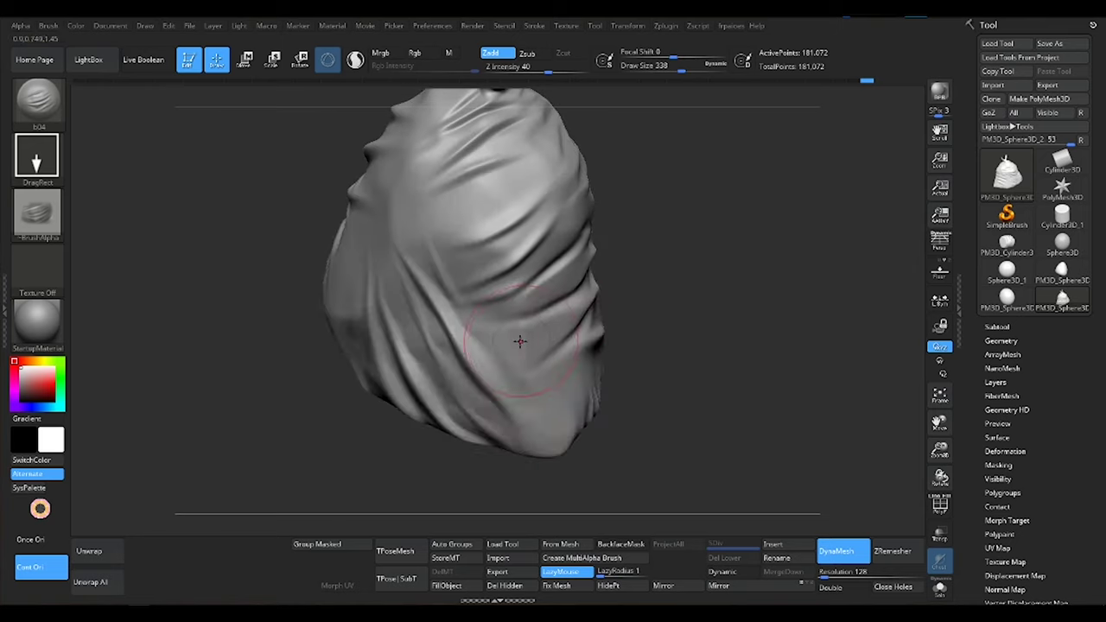
Load wrinkle brush 11 and rotate the bag to inspect its tied top and sides.
key("comma")
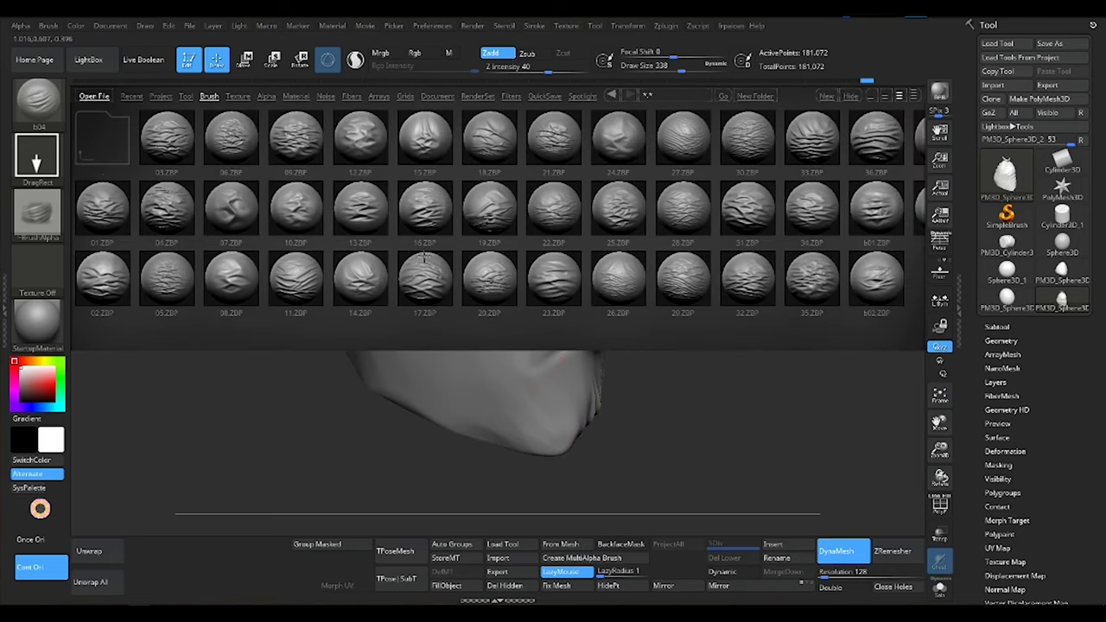
double_click(417, 264)
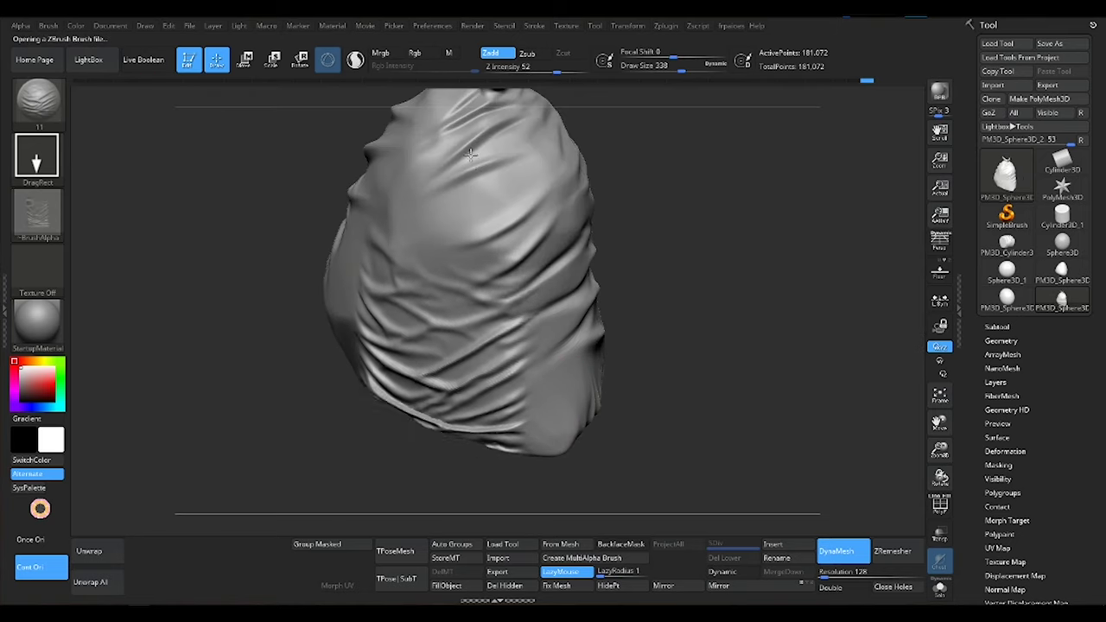
right_click_drag(469, 153, 484, 302)
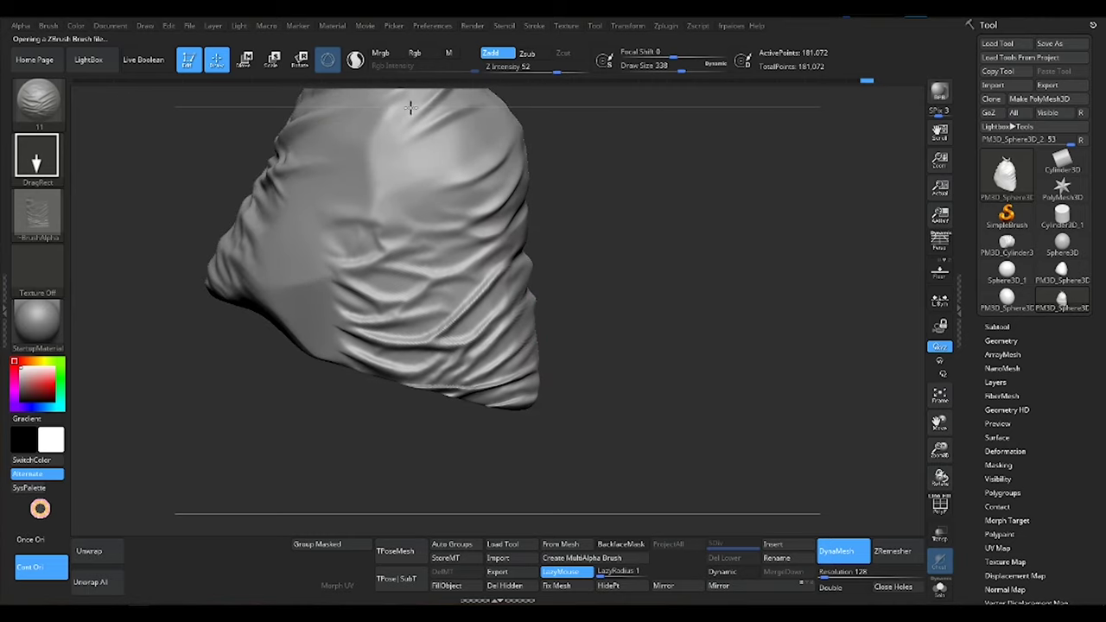
right_click_drag(410, 107, 434, 219)
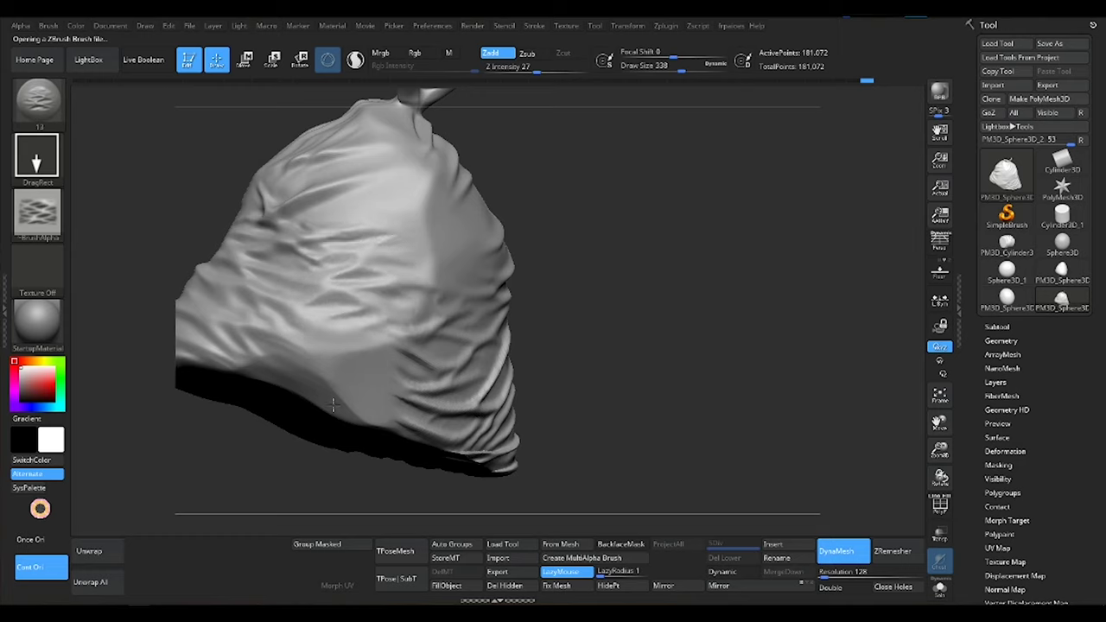
mouse_move(298, 395)
right_mouse_down()
mouse_move(363, 247)
mouse_move(399, 239)
right_mouse_up()
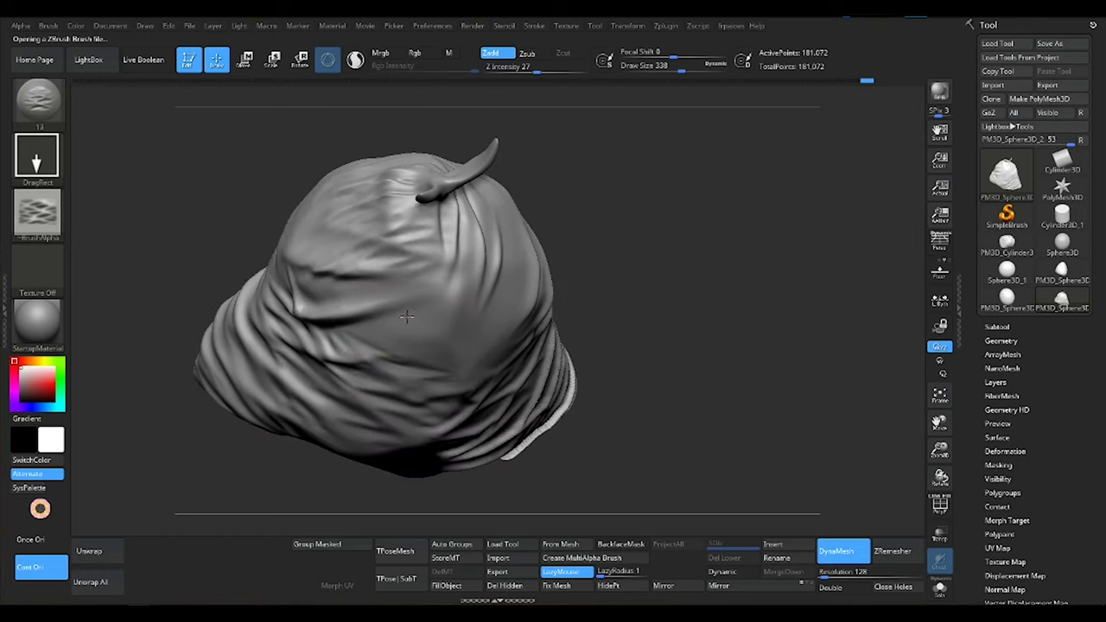
mouse_move(406, 318)
right_mouse_down()
mouse_move(484, 233)
mouse_move(454, 242)
mouse_move(458, 217)
mouse_move(347, 277)
right_mouse_up()
mouse_move(416, 235)
right_mouse_down()
mouse_move(405, 156)
mouse_move(534, 180)
mouse_move(476, 320)
mouse_move(436, 300)
right_mouse_up()
Frame the bag in an upright front view and reduce the brush Draw Size to 108.
key("s")
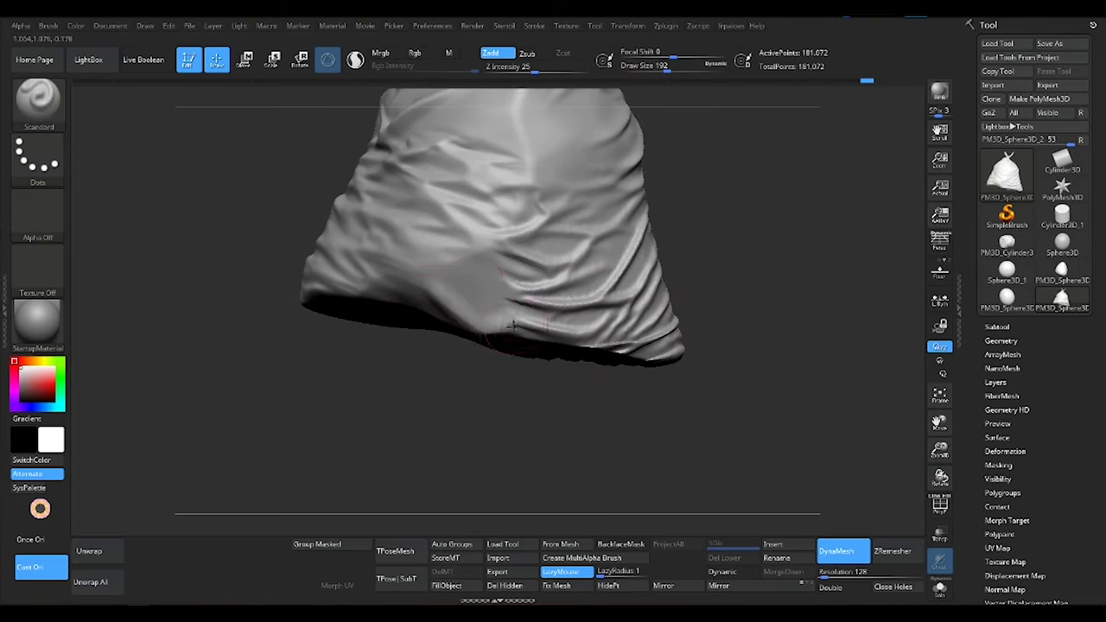
right_click_drag(526, 325, 441, 331, "alt")
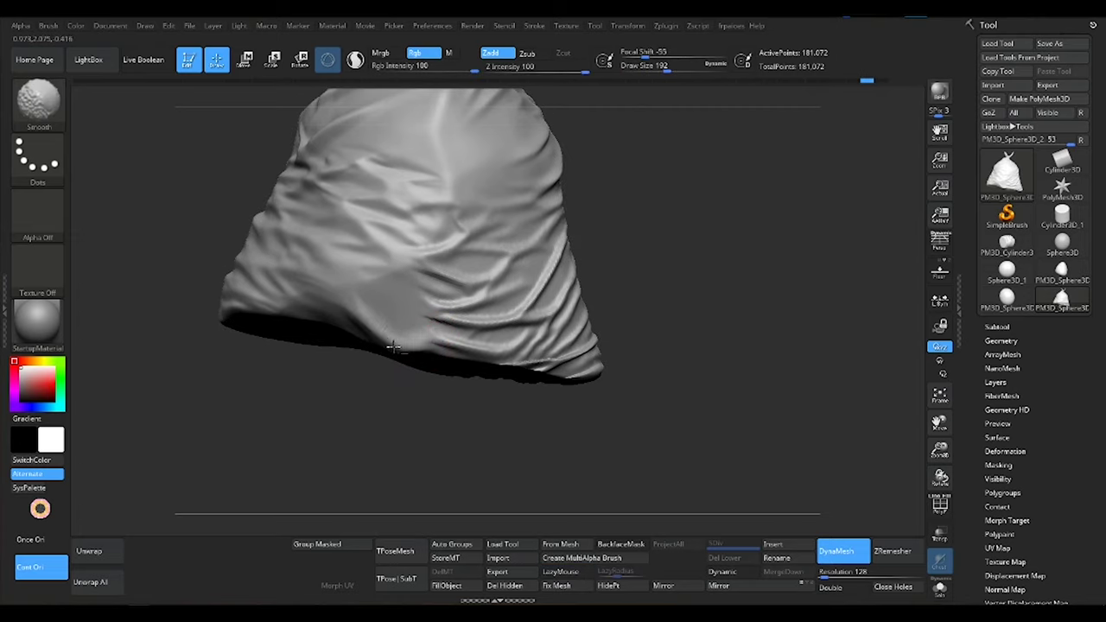
mouse_move(404, 283)
right_mouse_down()
mouse_move(340, 227)
mouse_move(385, 238)
mouse_move(484, 359)
mouse_move(542, 395)
right_mouse_up()
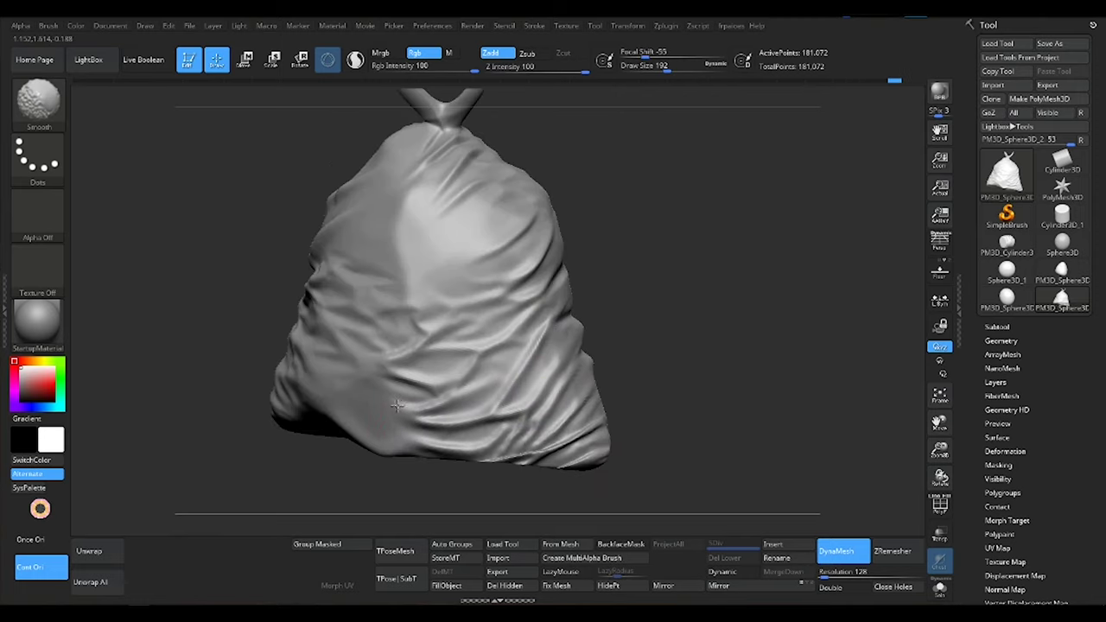
mouse_move(396, 405)
right_mouse_down()
mouse_move(467, 328)
mouse_move(518, 309)
mouse_move(489, 348)
right_mouse_up()
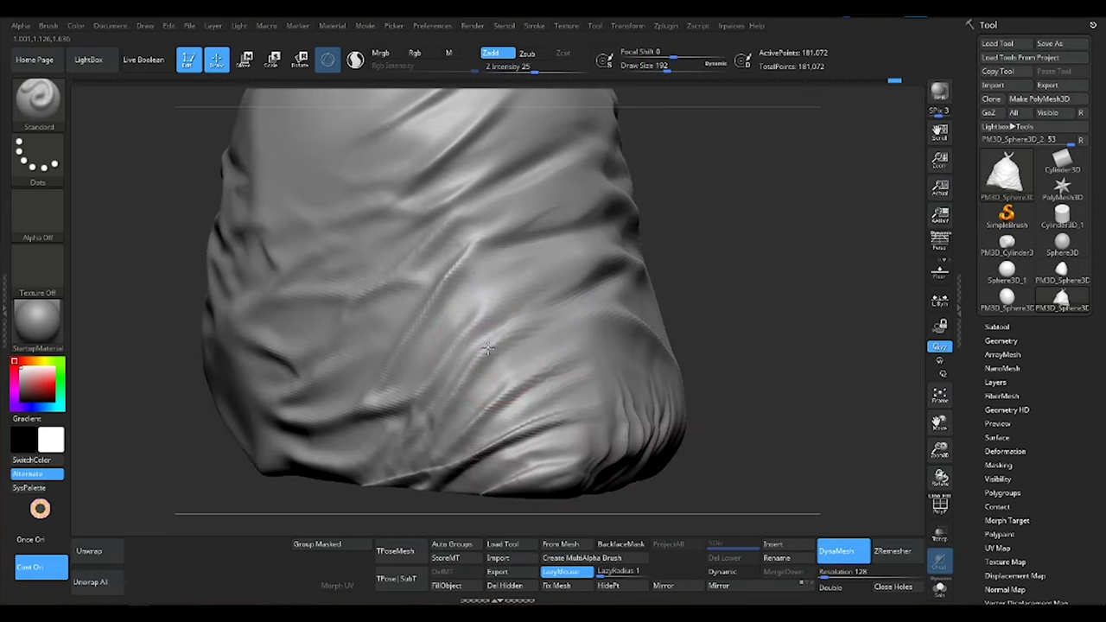
right_click(488, 348)
left_click_drag(488, 348, 466, 348)
Smooth the creases on the bag's front and lower edge with a smaller brush.
right_click_drag(498, 287, 522, 220)
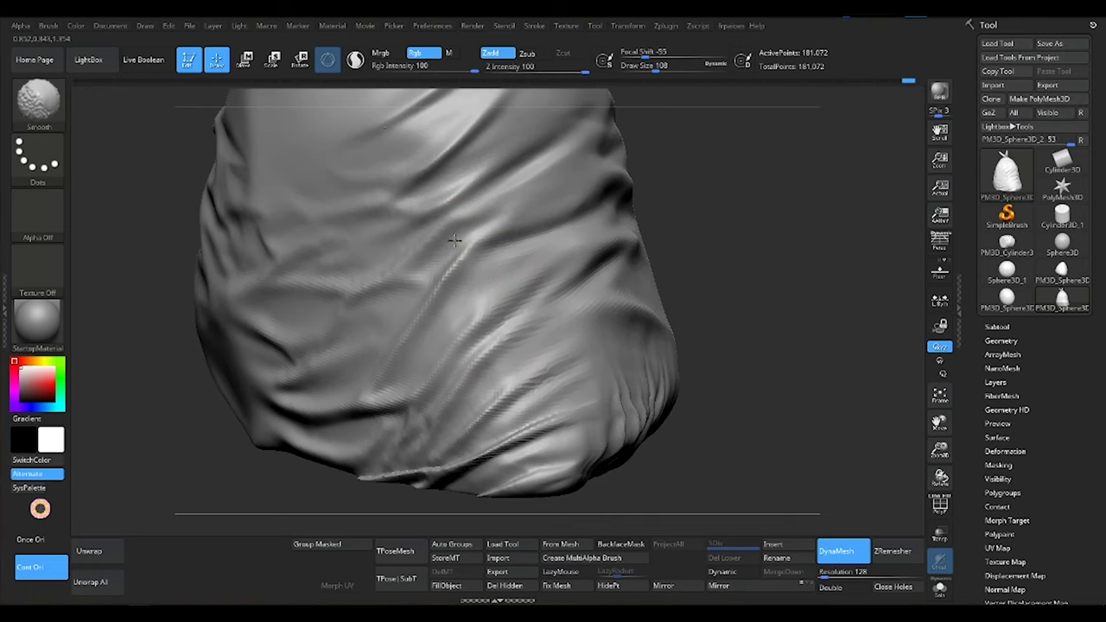
mouse_move(448, 171)
right_mouse_down()
mouse_move(466, 259)
mouse_move(519, 309)
mouse_move(487, 242)
mouse_move(503, 322)
mouse_move(586, 354)
mouse_move(601, 339)
right_mouse_up()
key("s")
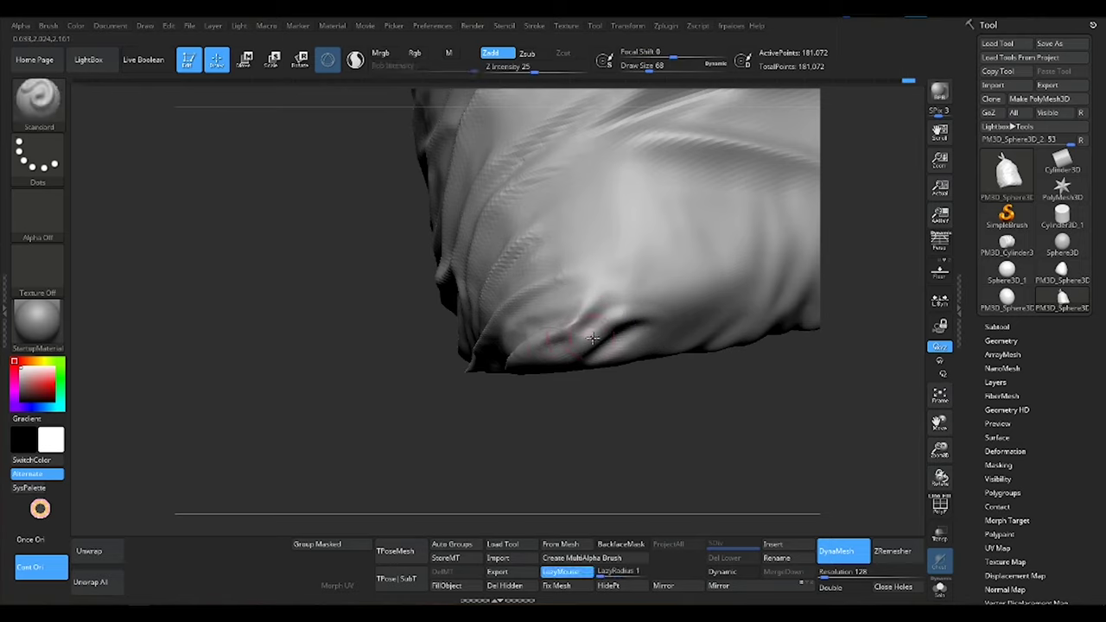
mouse_move(593, 339)
right_mouse_down()
mouse_move(550, 333)
mouse_move(528, 402)
mouse_move(575, 345)
mouse_move(611, 273)
mouse_move(538, 311)
mouse_move(575, 337)
right_mouse_up()
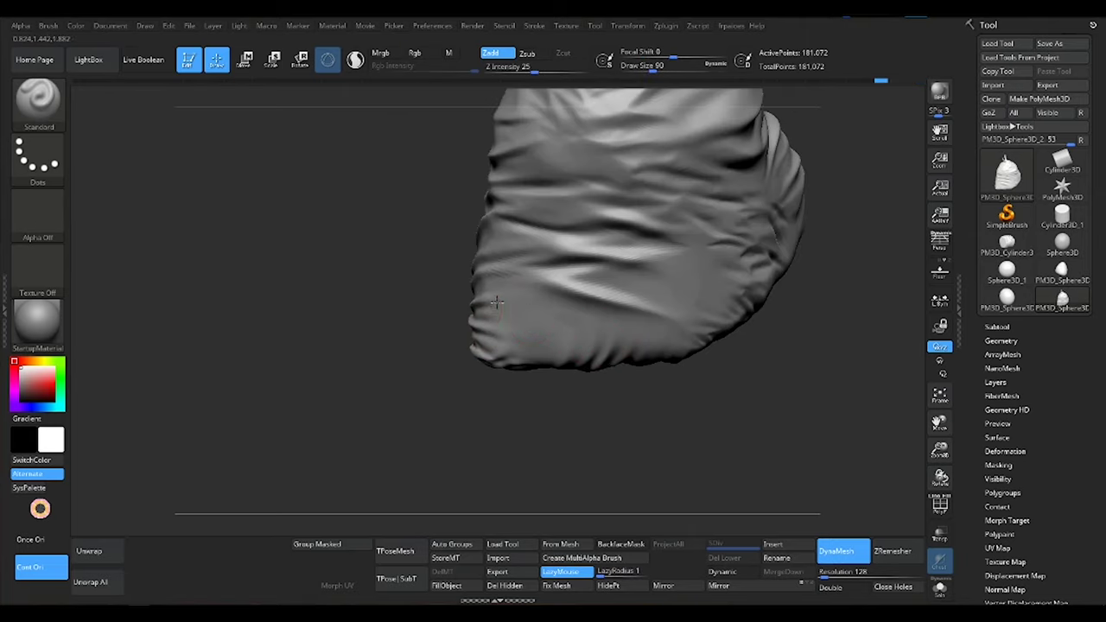
mouse_move(583, 309)
right_mouse_down()
mouse_move(452, 285)
mouse_move(506, 346)
mouse_move(607, 367)
mouse_move(625, 321)
right_mouse_up()
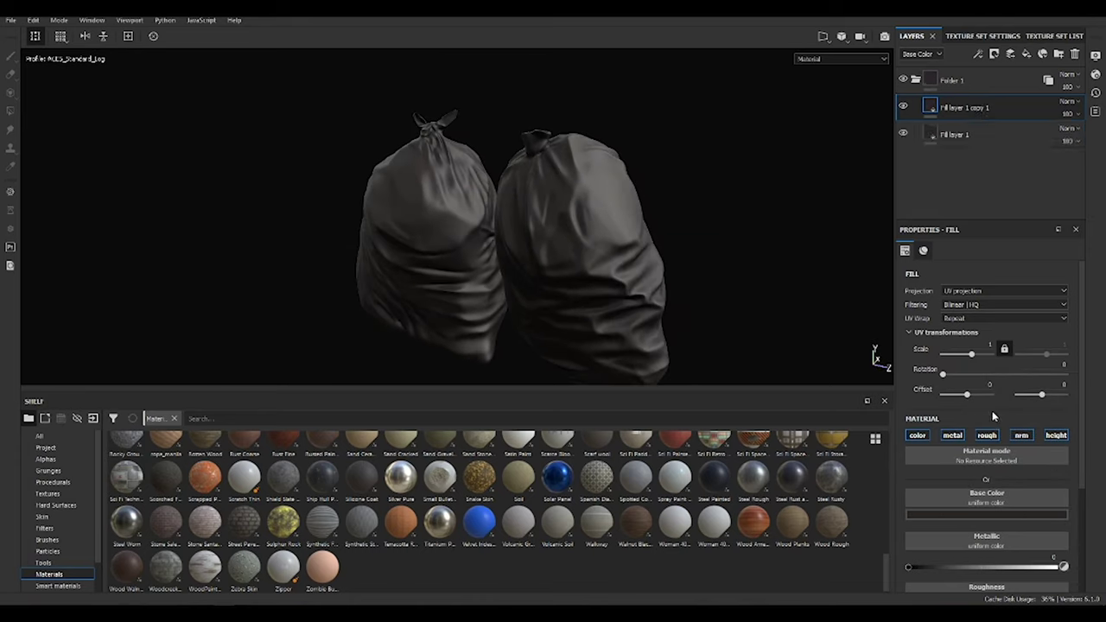
Tint the copied fill layer's base colour dark reddish-brown.
left_click(986, 514)
mouse_move(985, 432)
left_mouse_down()
mouse_move(971, 439)
mouse_move(965, 467)
left_mouse_up()
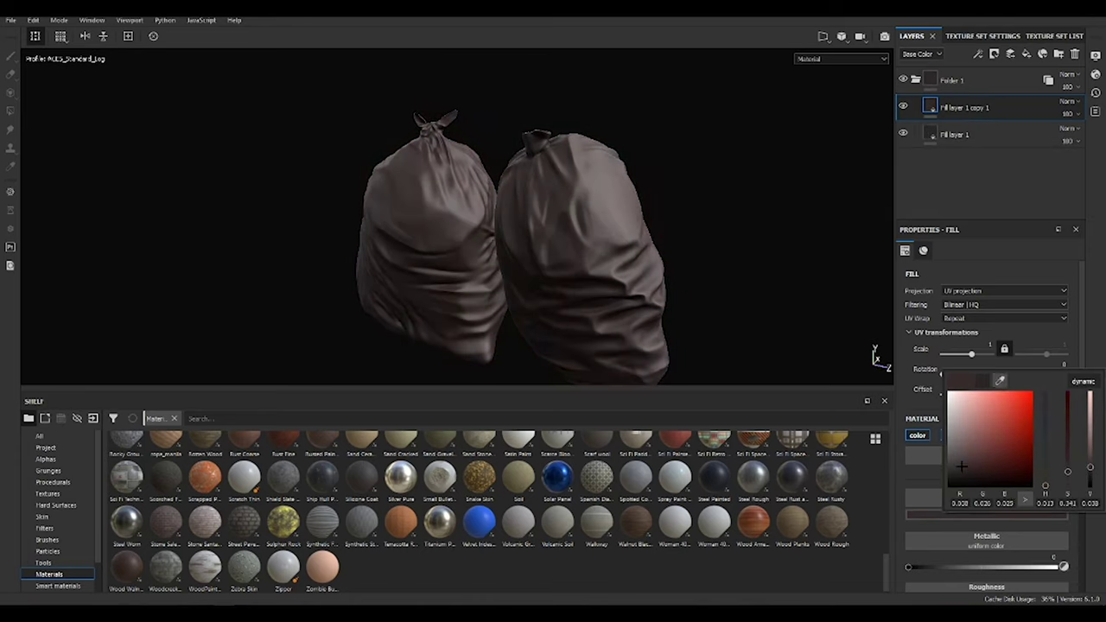
left_click_drag(561, 259, 489, 261, "alt")
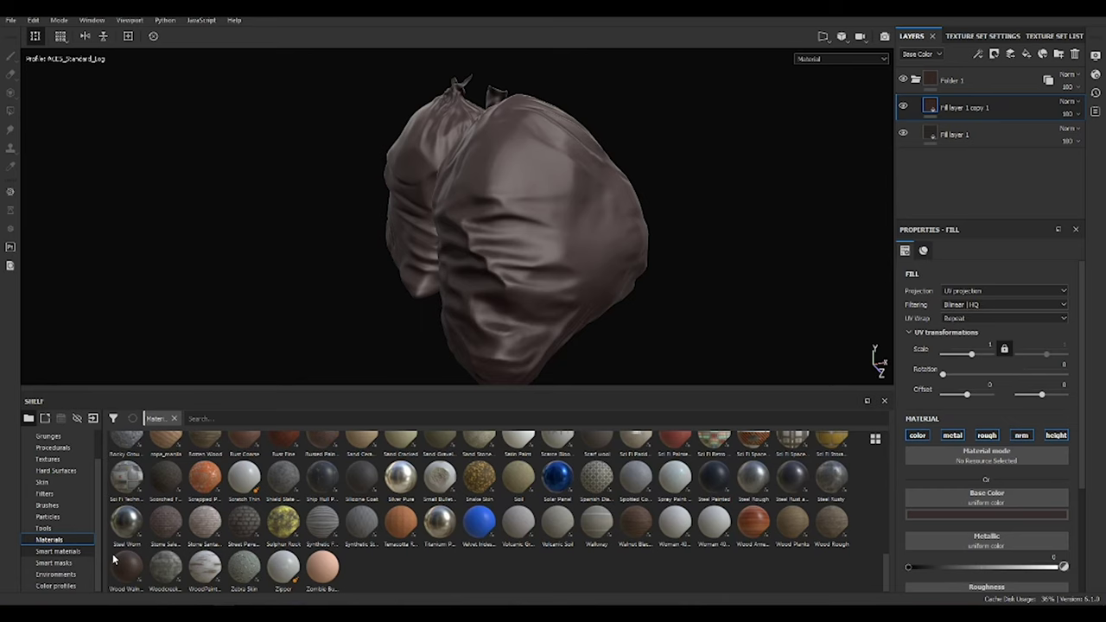
Apply a smart mask to the copied fill layer and add a new layer above it.
left_click(53, 562)
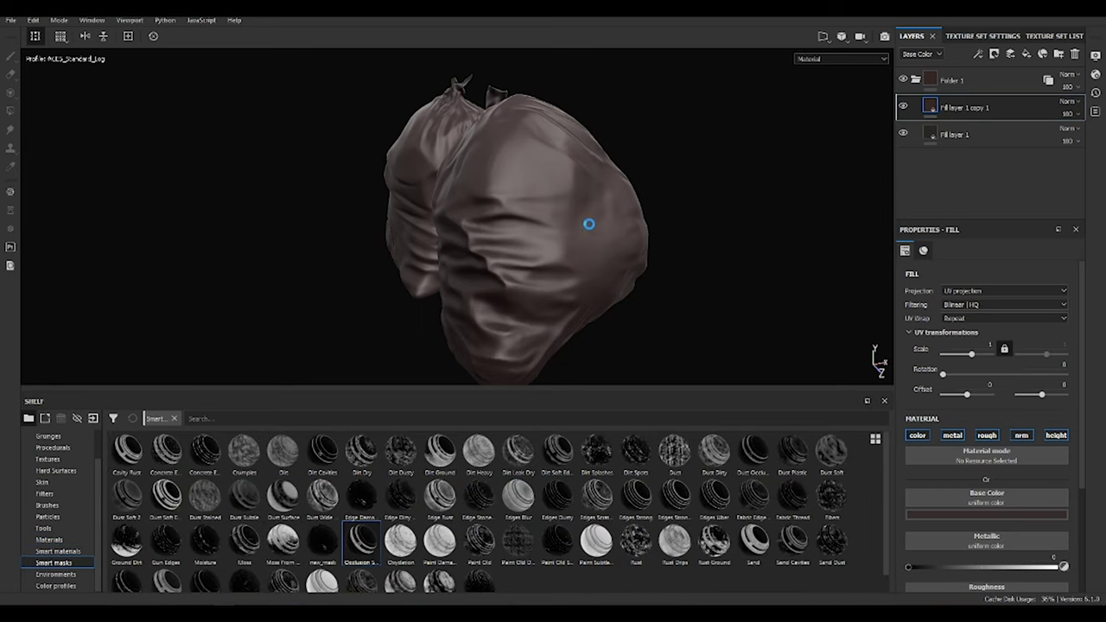
key("1")
left_click_drag(570, 234, 593, 210, "alt")
right_click_drag(593, 210, 539, 272, "alt")
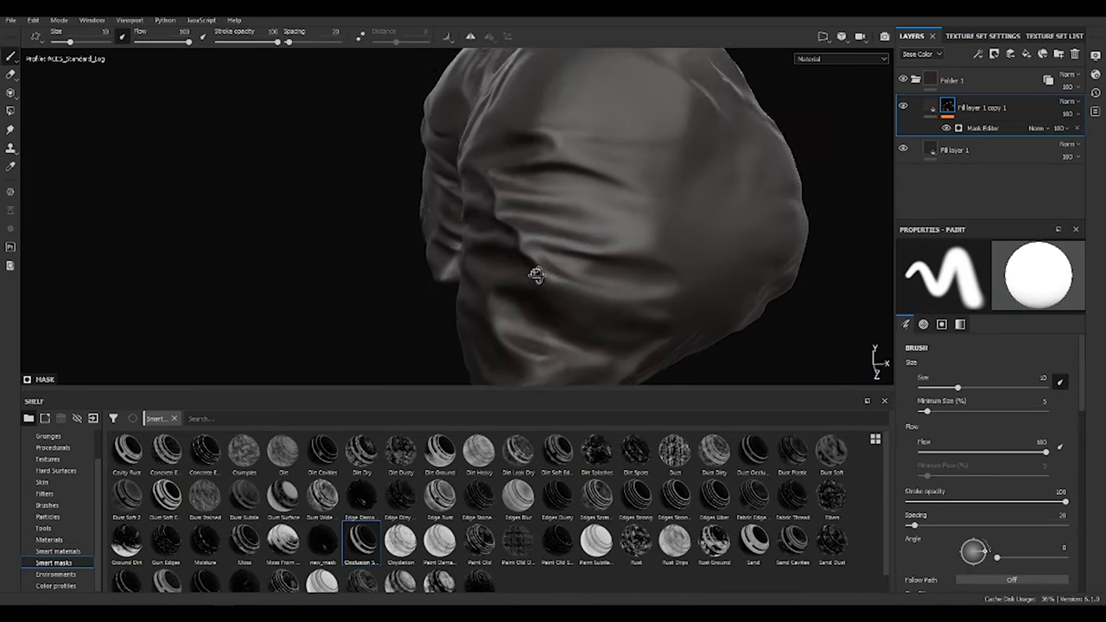
key("f")
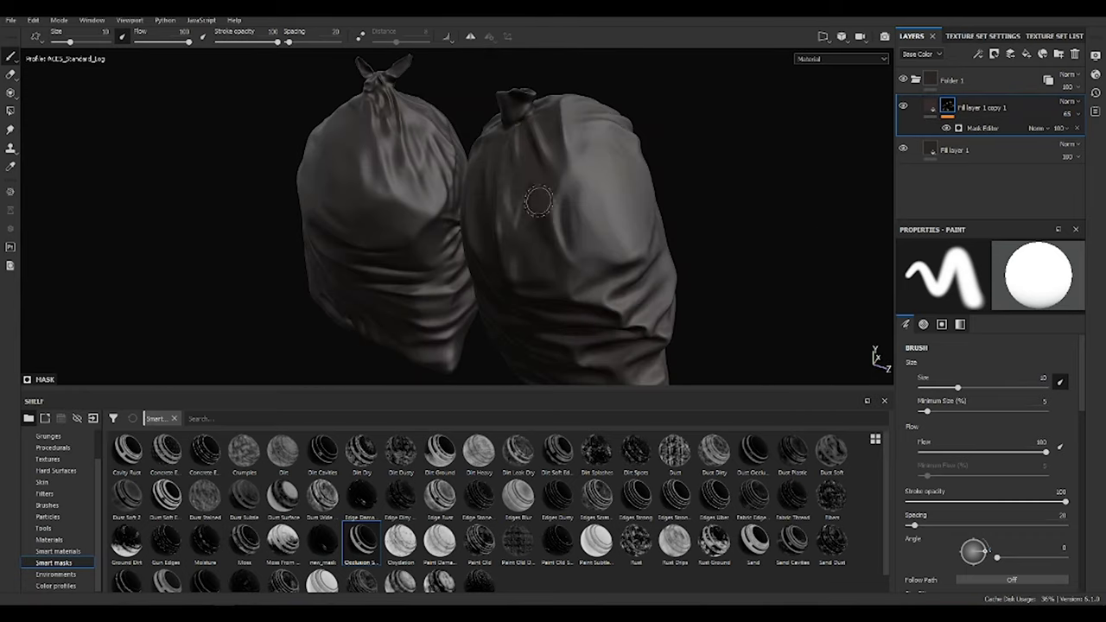
left_click_drag(716, 199, 560, 222, "alt")
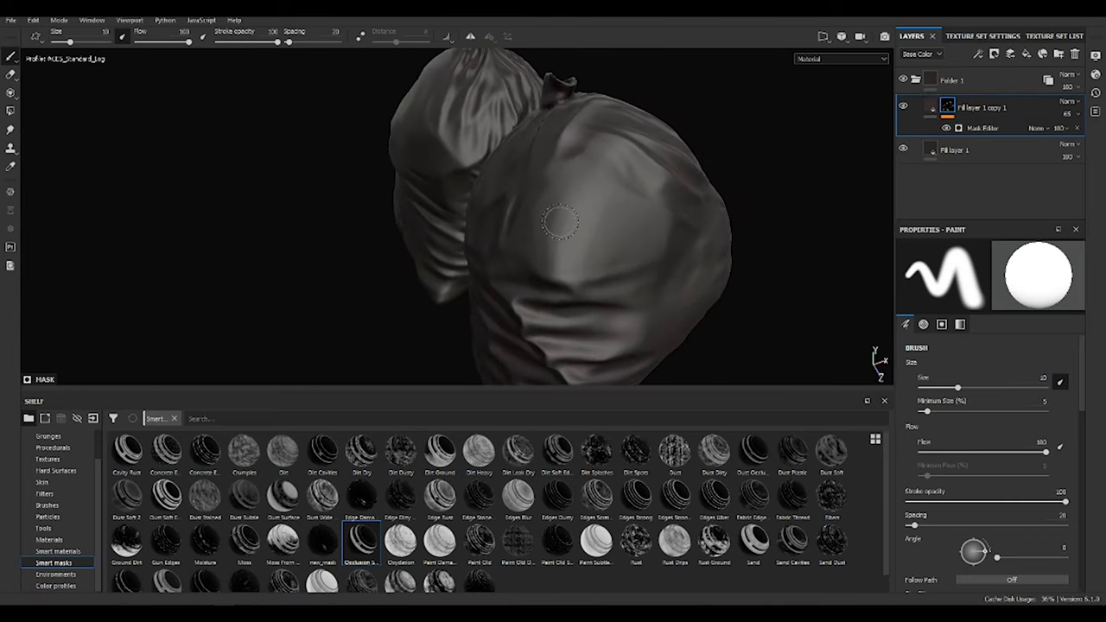
left_click(1026, 55)
Add a black-masked fill layer and drop Fractal Sum 3 noise into its mask.
key("f")
left_click(1009, 54)
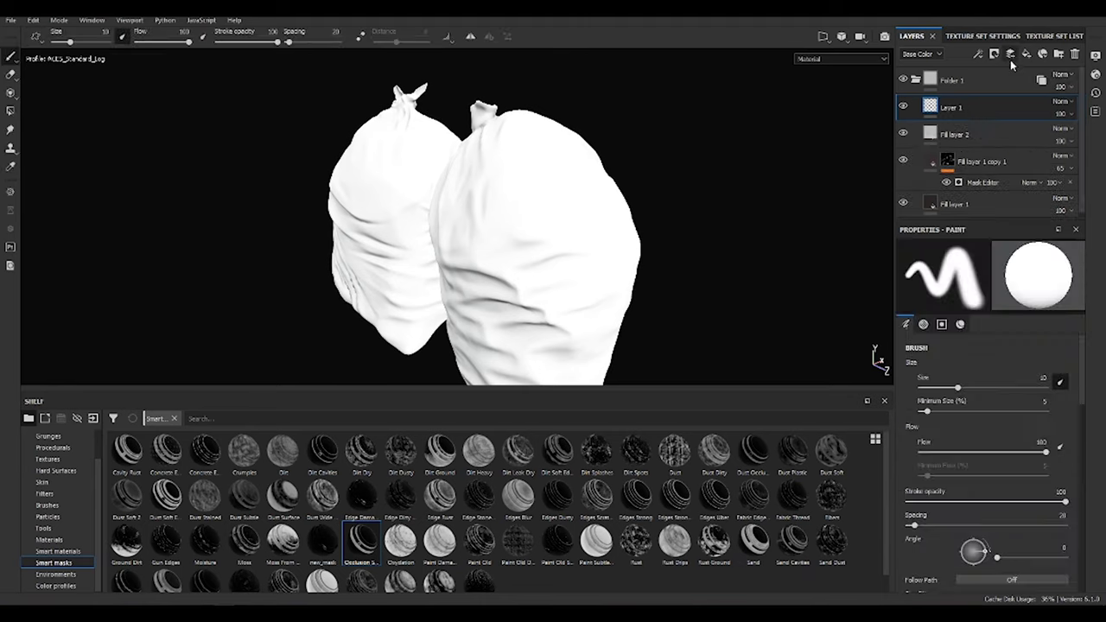
left_click(173, 418)
type("noi")
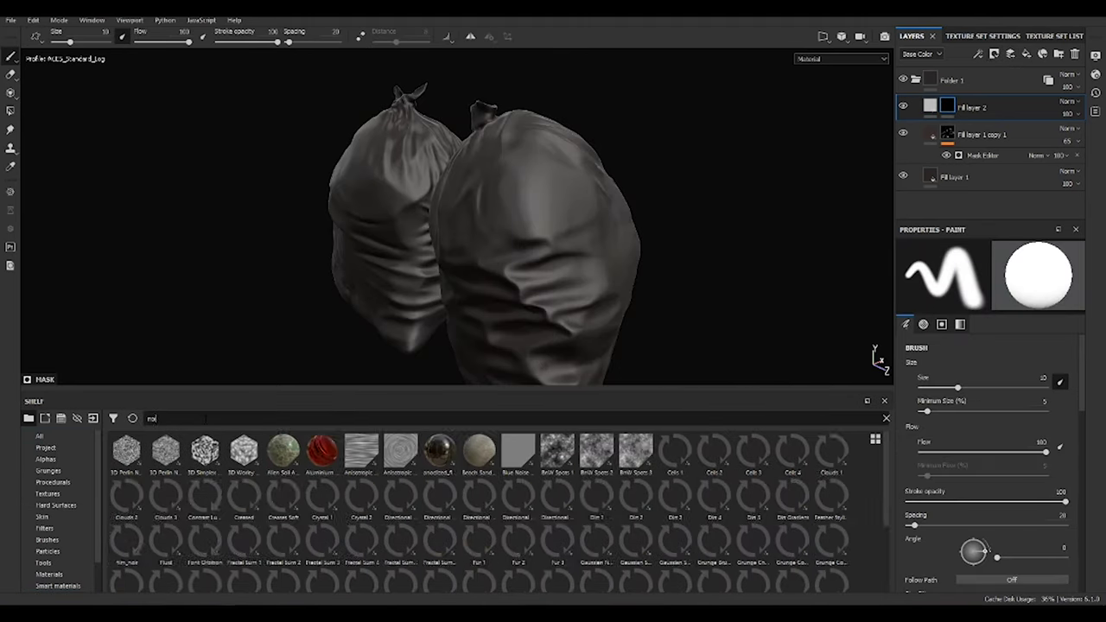
type("sefractal")
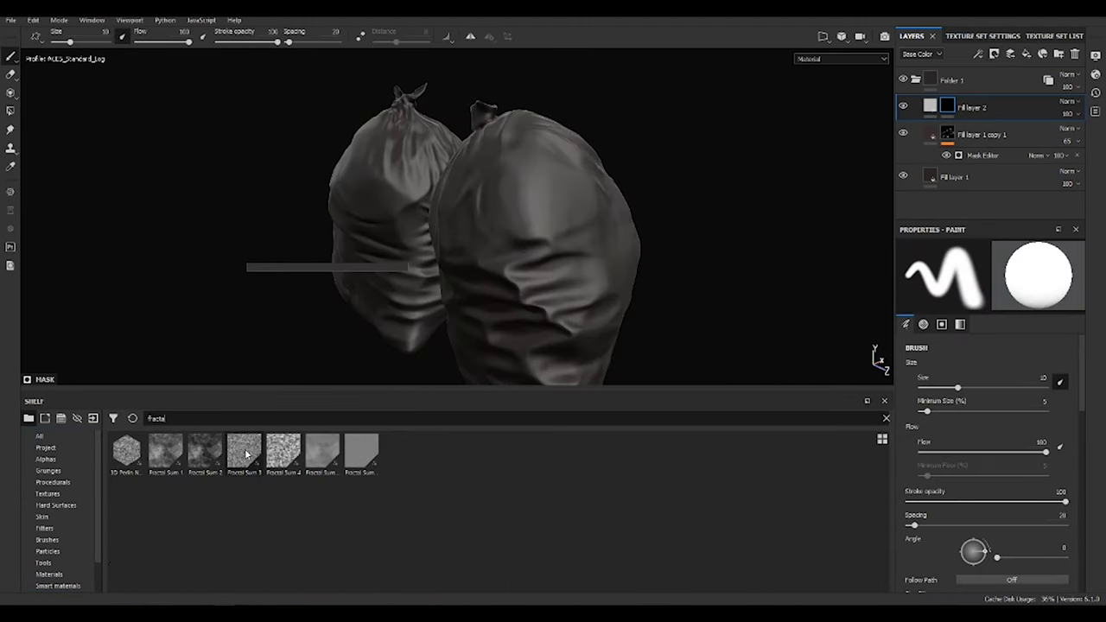
left_click_drag(246, 454, 969, 158)
left_click_drag(959, 116, 961, 121)
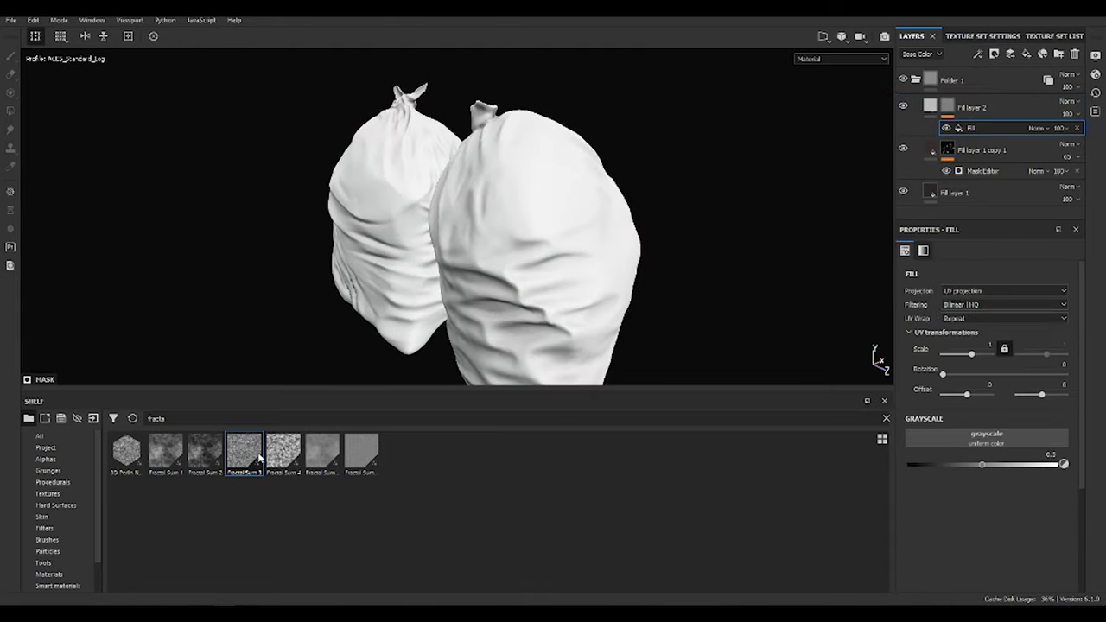
Set the Fractal Sum 3 noise to Tri-planar projection with Scale 20.
scroll(605, 259, "up", 5)
left_click(1003, 291)
left_click(972, 299)
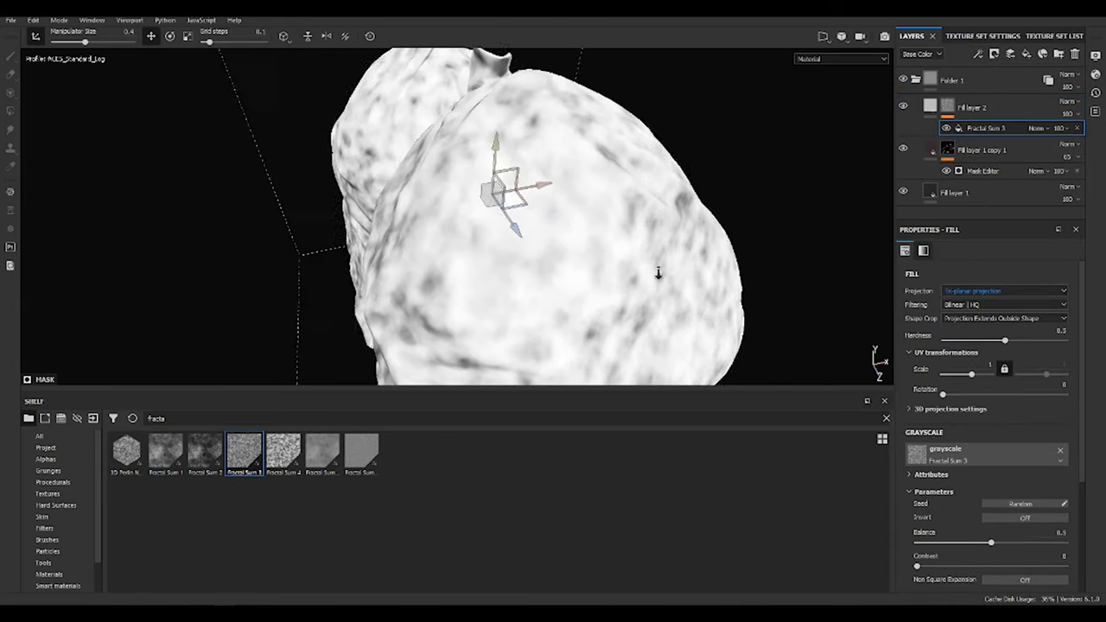
scroll(605, 277, "down", 5)
scroll(468, 221, "up", 3)
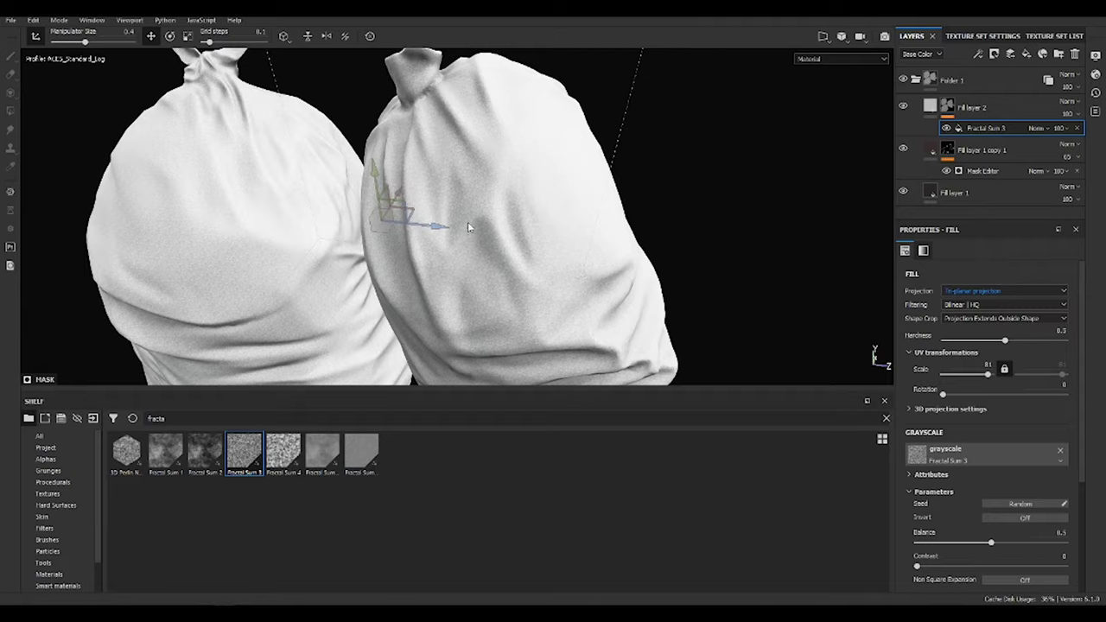
left_click_drag(972, 373, 977, 374)
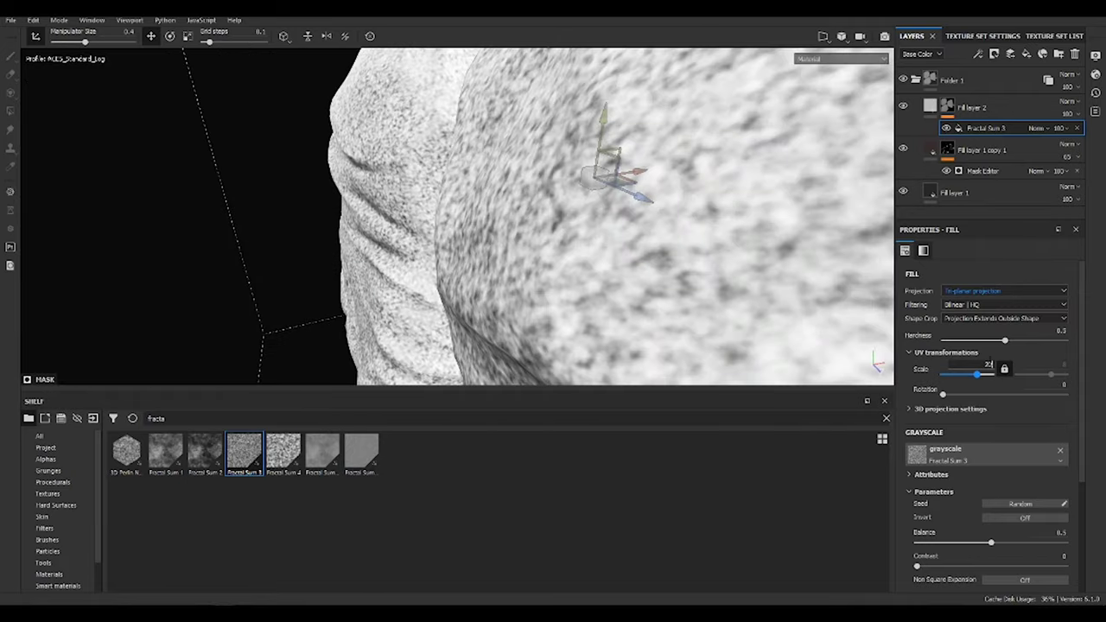
scroll(561, 107, "down", 5)
scroll(524, 213, "up", 2)
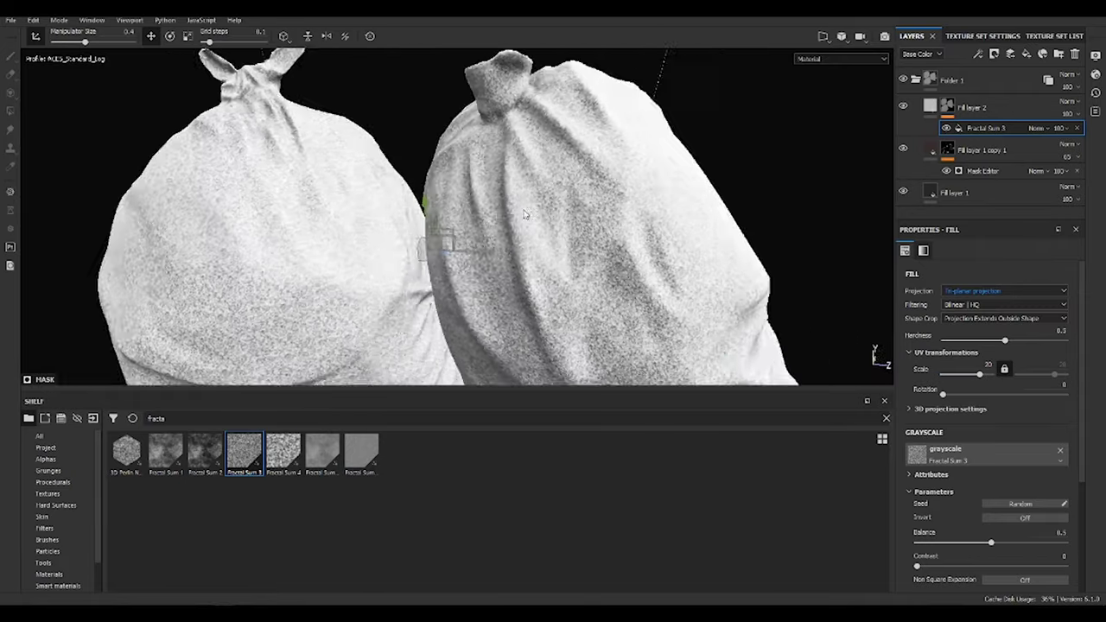
Add a generator to Fill layer 2's mask.
left_click(977, 53)
left_click(1002, 71)
left_click(988, 267)
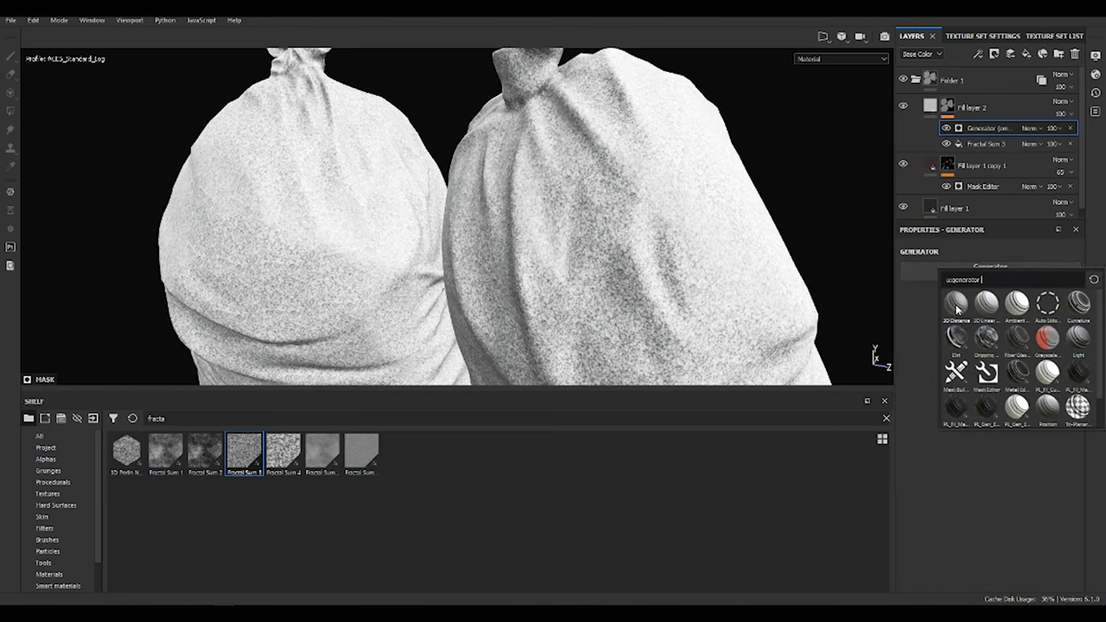
Use an inverted Mask Editor generator in Multiply blend with Global Balance 0.91.
left_click(990, 374)
left_click(1011, 319)
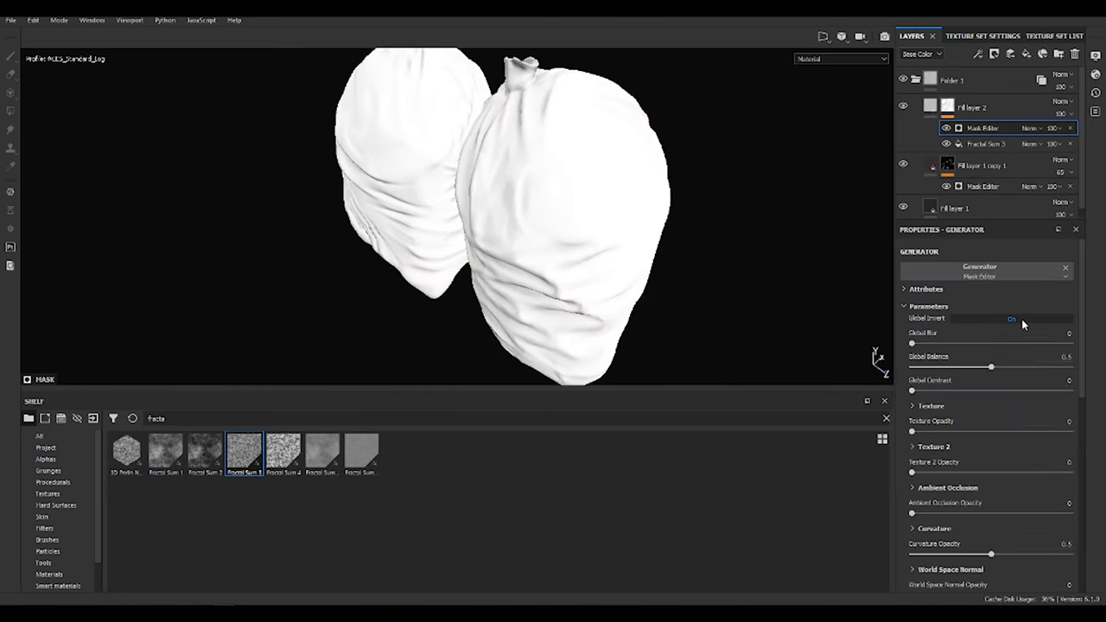
left_click(1028, 128)
left_click(1037, 156)
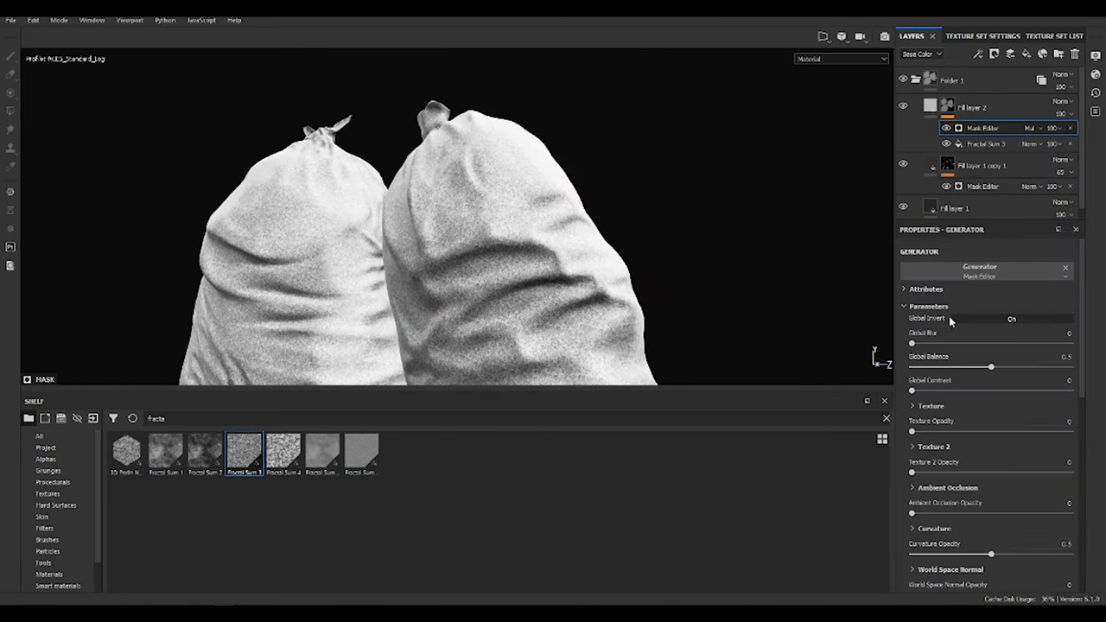
left_click(1029, 128)
left_click(1033, 133)
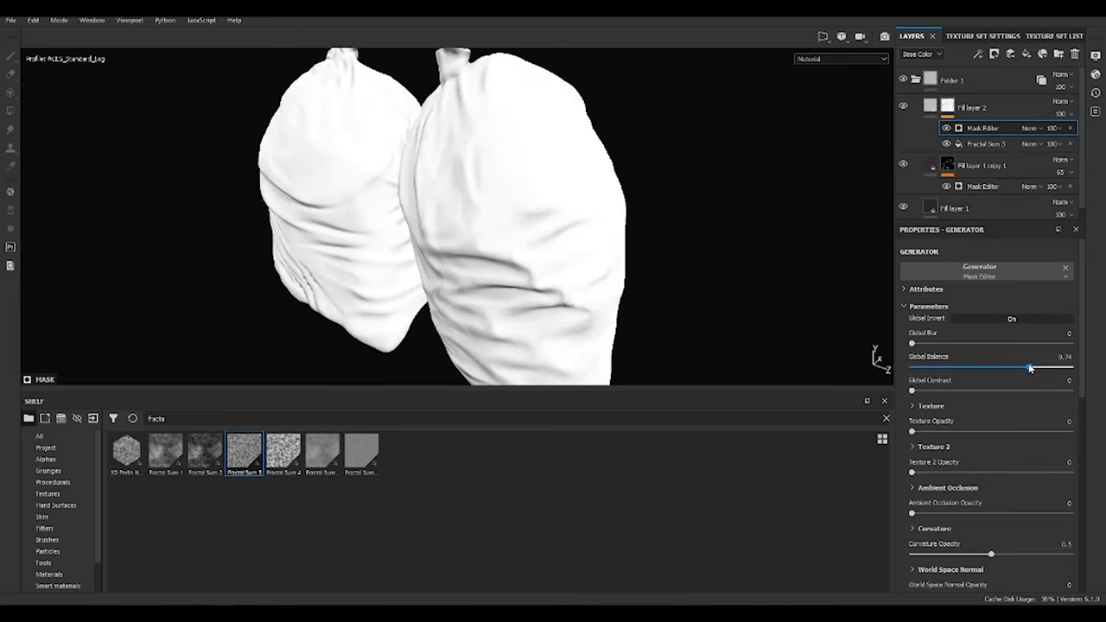
left_click_drag(1029, 367, 1056, 367)
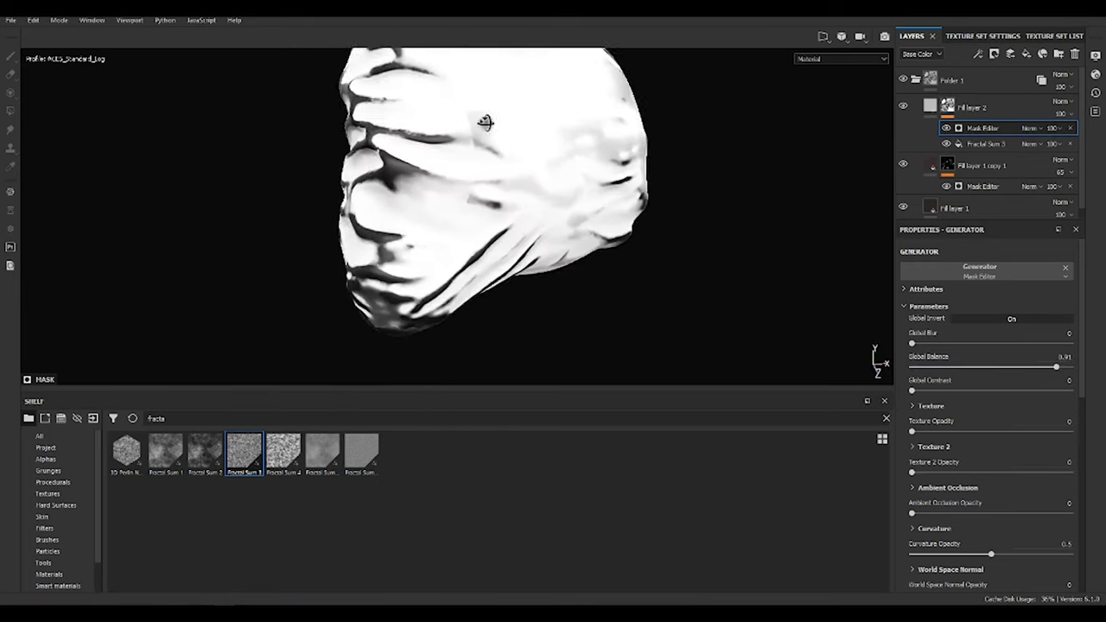
mouse_move(484, 122)
left_mouse_down("alt")
mouse_move(518, 138)
mouse_move(524, 230)
left_mouse_up("alt")
Add a Levels adjustment to the mask, raising the black point and lowering the white point.
left_click(977, 54)
left_click(1007, 110)
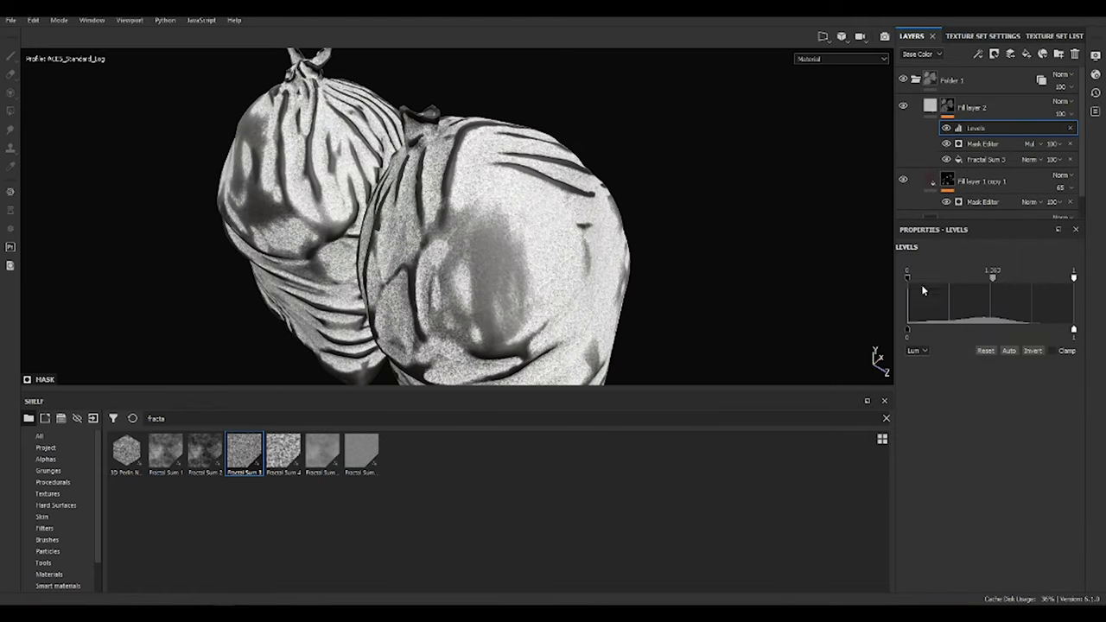
left_click_drag(916, 276, 949, 276)
left_click_drag(1074, 276, 993, 277)
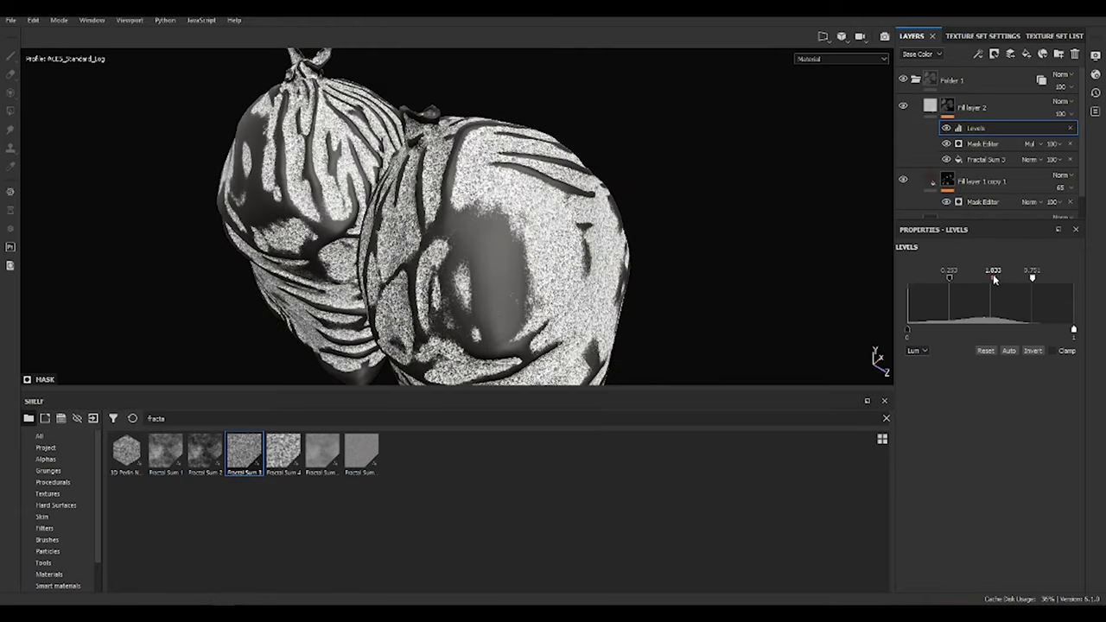
left_click_drag(830, 216, 788, 218, "alt")
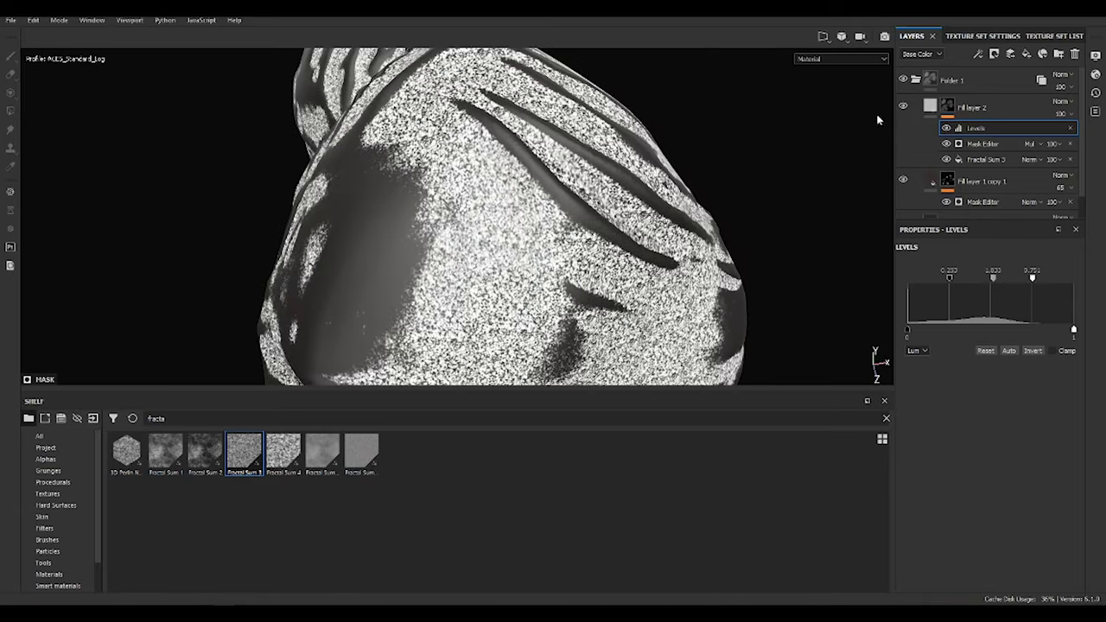
Limit Fill layer 2 to the roughness channel only.
left_click(972, 107)
left_click(918, 434)
left_click(1056, 434)
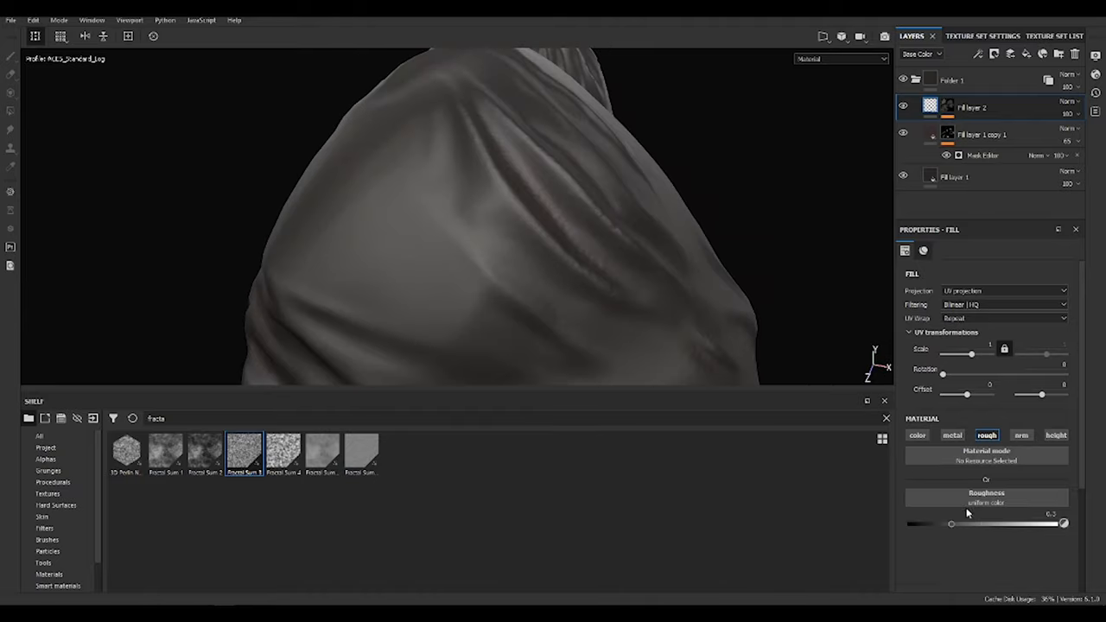
Revisit the Mask Editor generator and preview Fill layer 2's mask noise.
left_click_drag(518, 300, 627, 248, "alt")
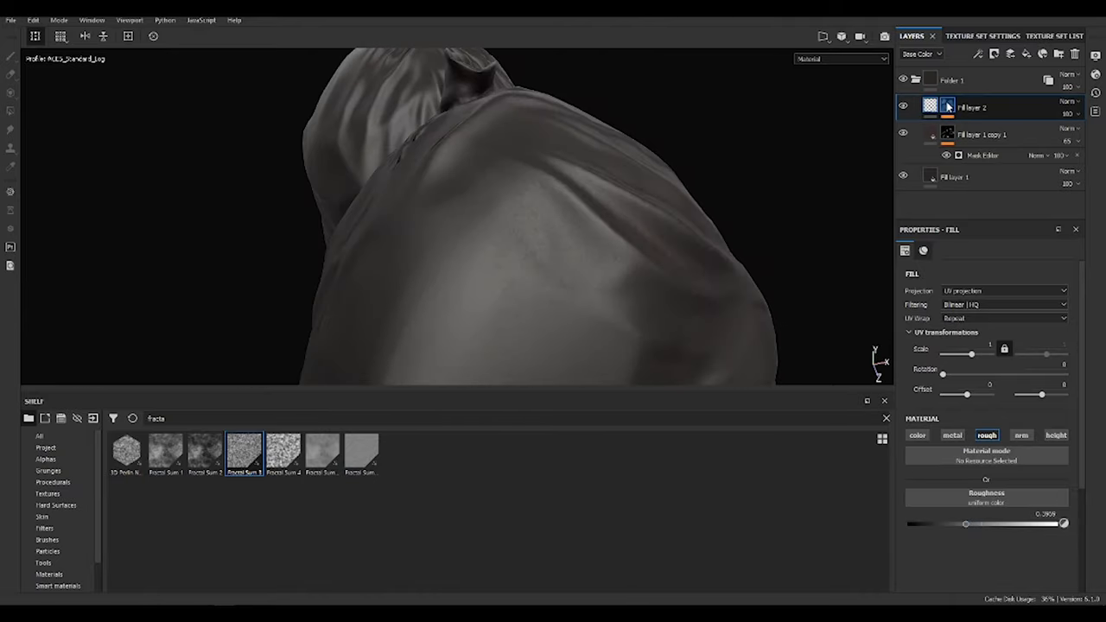
left_click(985, 127)
left_click(983, 143)
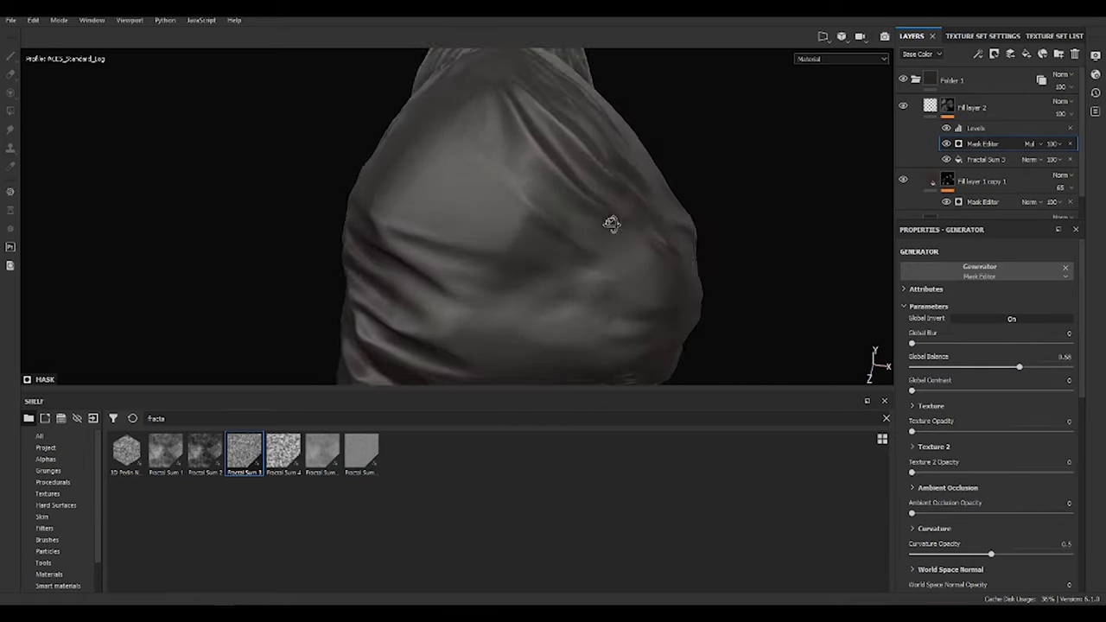
left_click_drag(536, 264, 420, 212, "alt")
scroll(420, 212, "up", 3)
left_click(958, 160)
key("1")
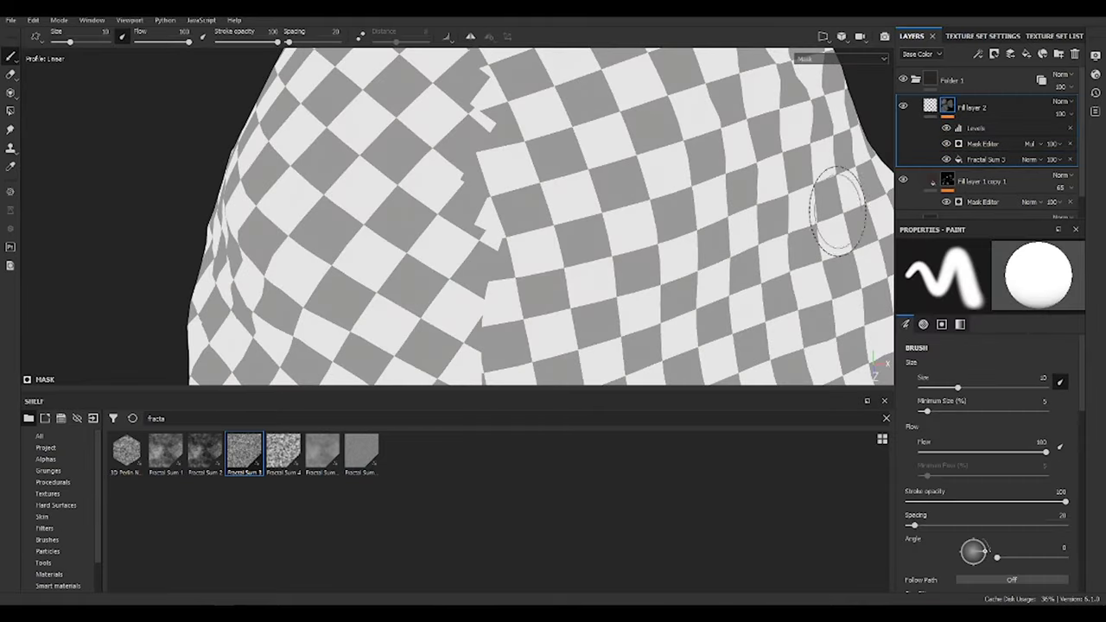
left_click(930, 106)
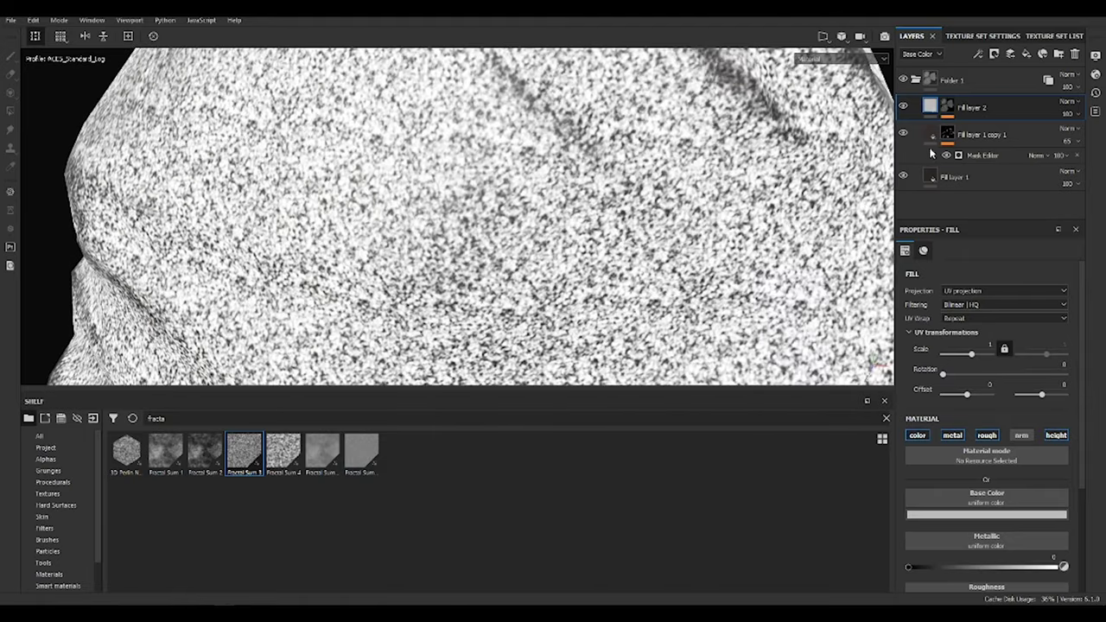
Set the Fractal Sum 3 noise Scale to about 62.
left_click(977, 155)
left_click(985, 159)
left_click_drag(950, 374, 984, 374)
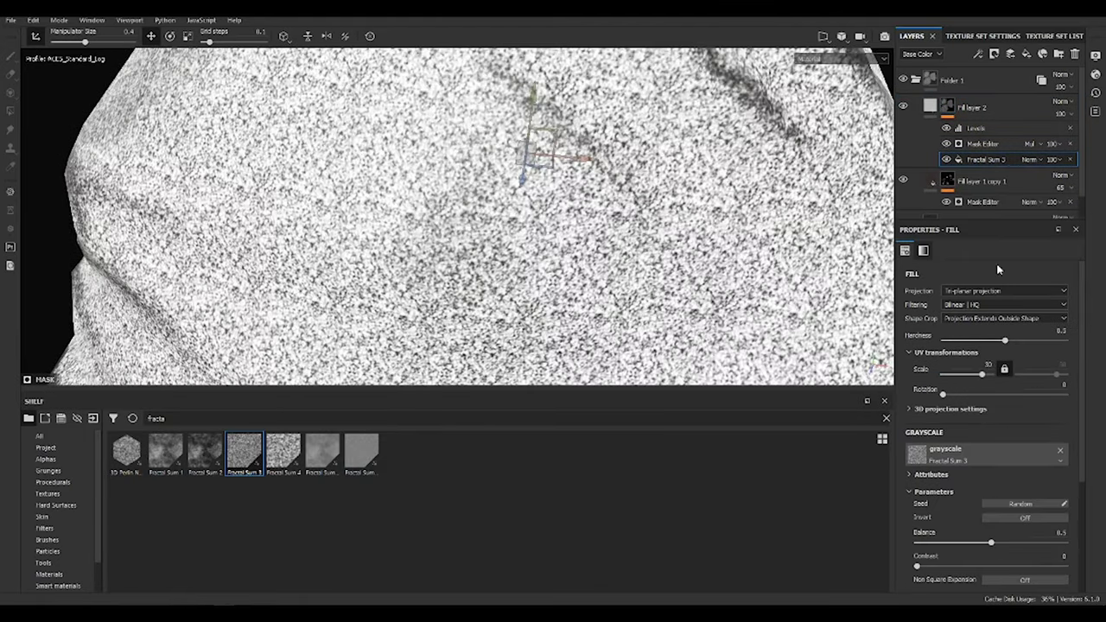
left_click(982, 143)
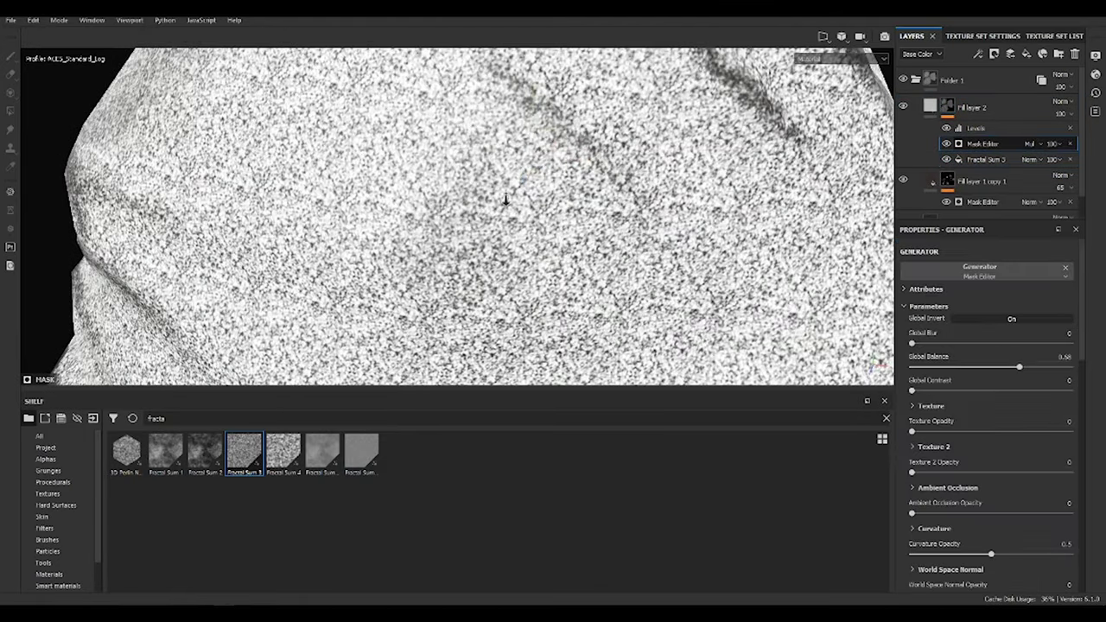
left_click(976, 128)
mouse_move(629, 190)
left_mouse_down("alt")
mouse_move(598, 134)
mouse_move(518, 216)
left_mouse_up("alt")
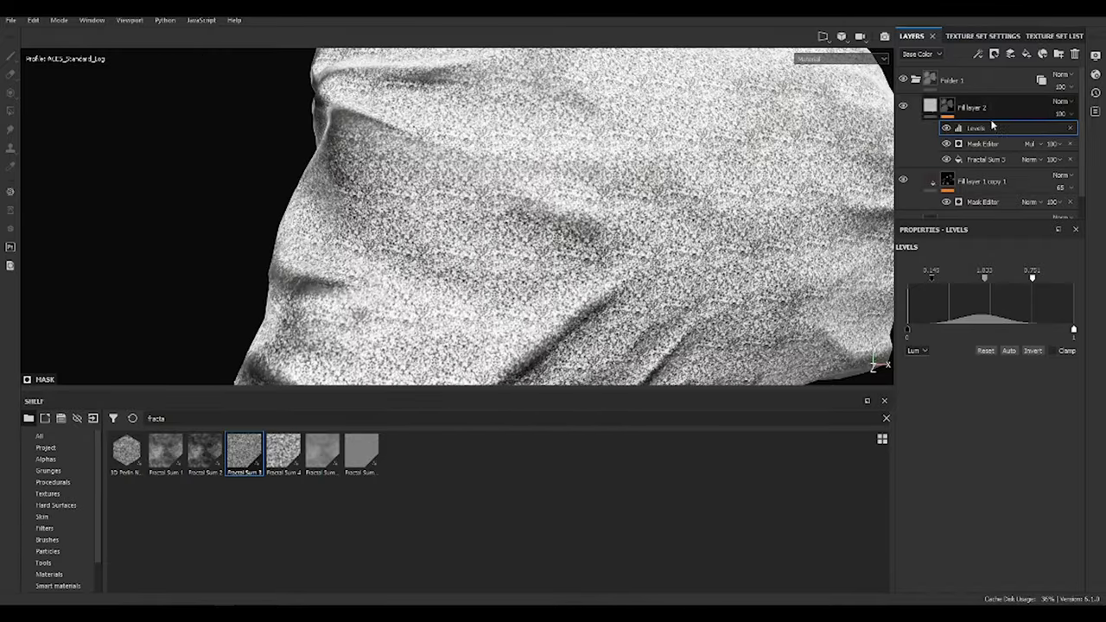
Add a fill with the Clouds 3 grayscale to the mask.
left_click(978, 53)
left_click(986, 437)
type("do")
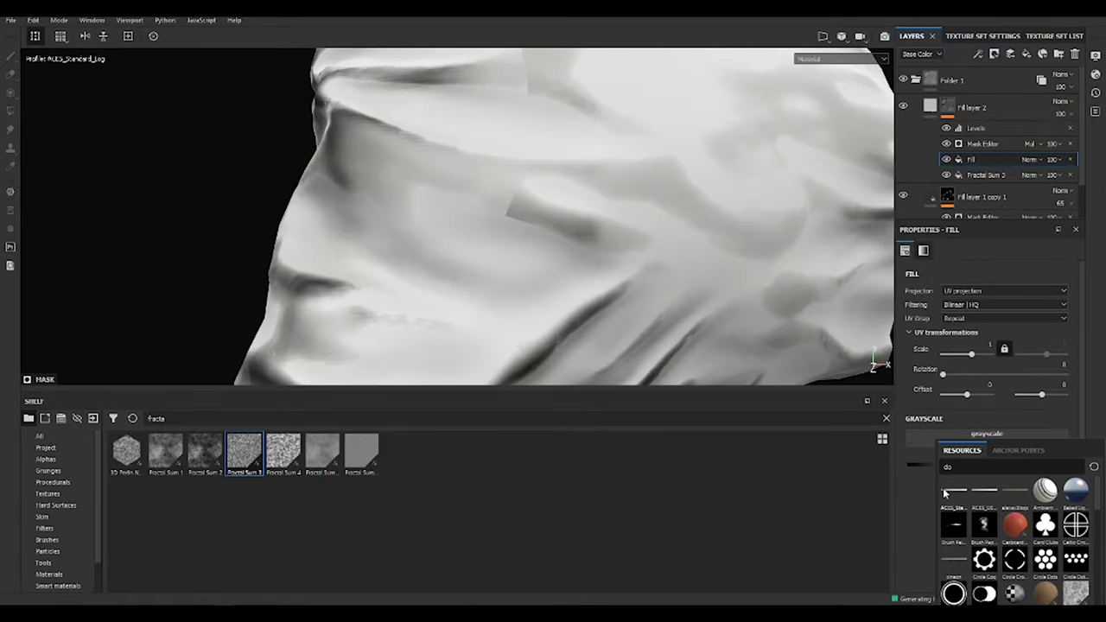
left_click(951, 490)
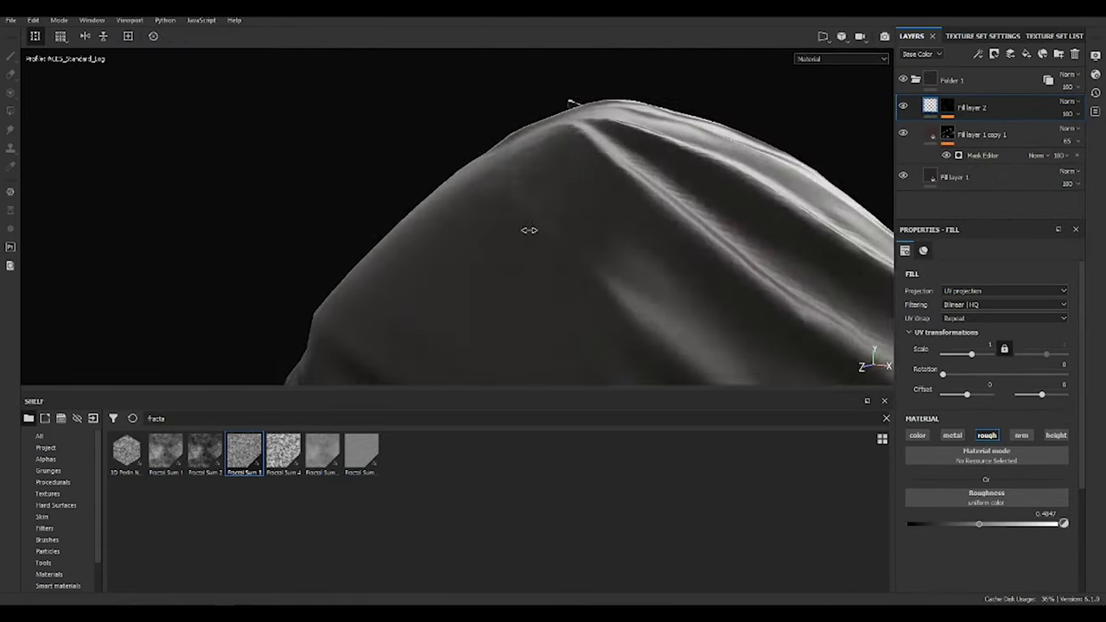
Lower Fill layer 1 copy 1's roughness and raise Fill layer 1's roughness slightly.
mouse_move(525, 230)
left_mouse_down("alt")
mouse_move(386, 158)
mouse_move(444, 75)
mouse_move(604, 93)
mouse_move(159, 141)
left_mouse_up("alt")
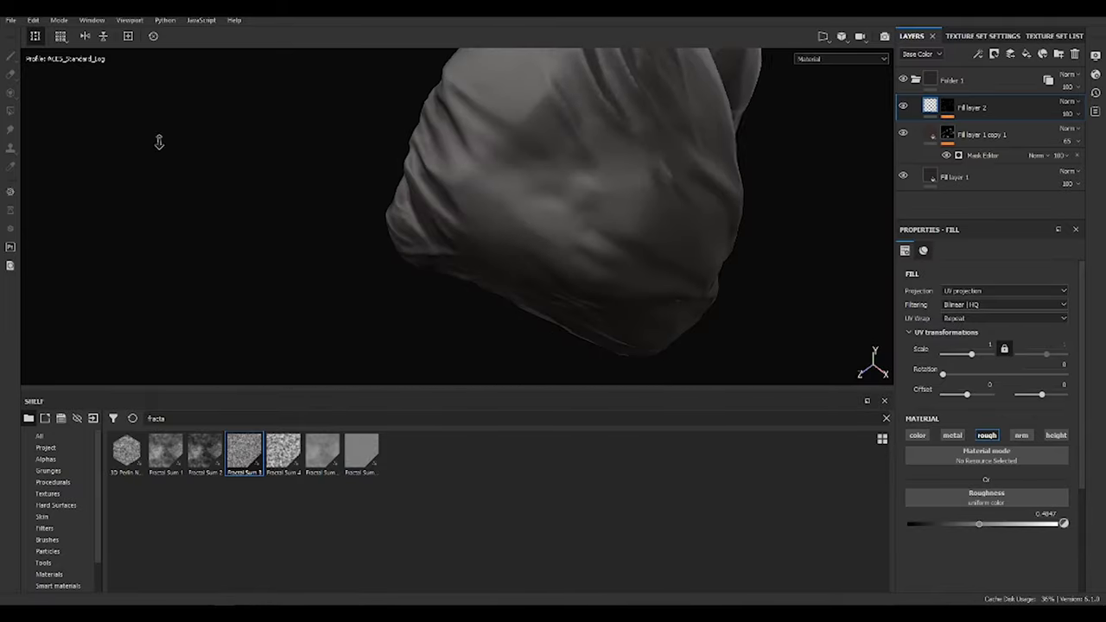
left_click(982, 134)
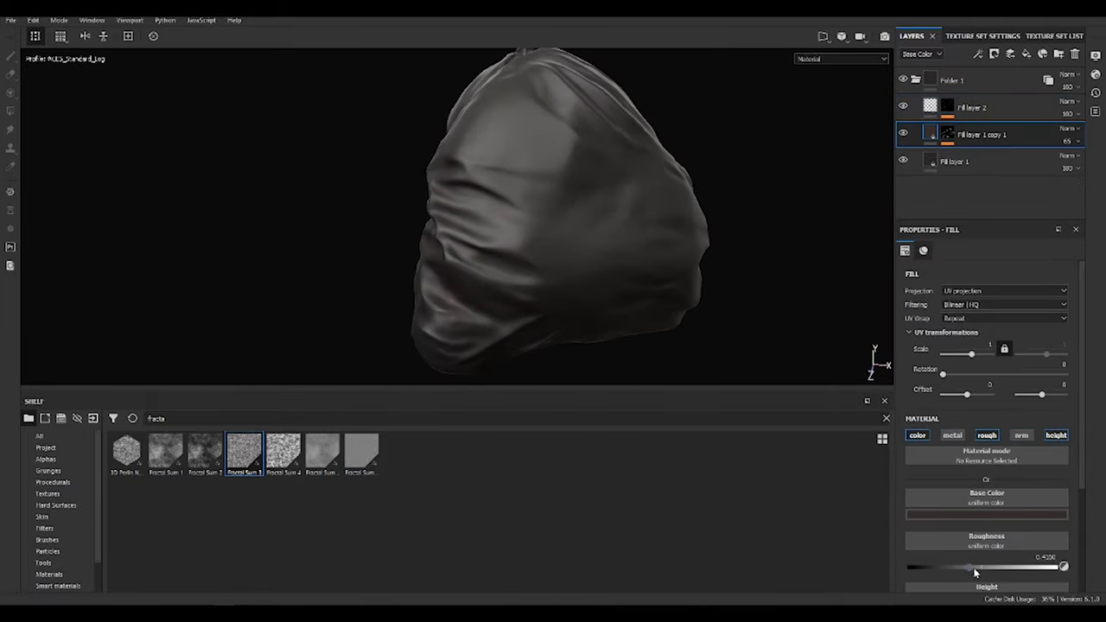
left_click_drag(657, 259, 721, 249, "alt")
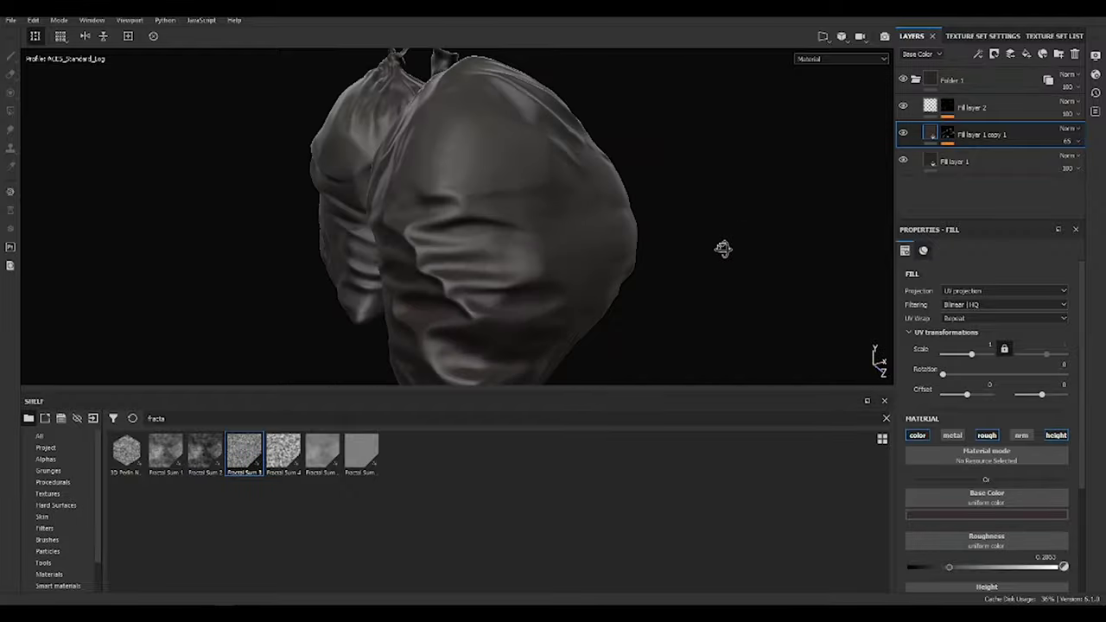
left_click(955, 160)
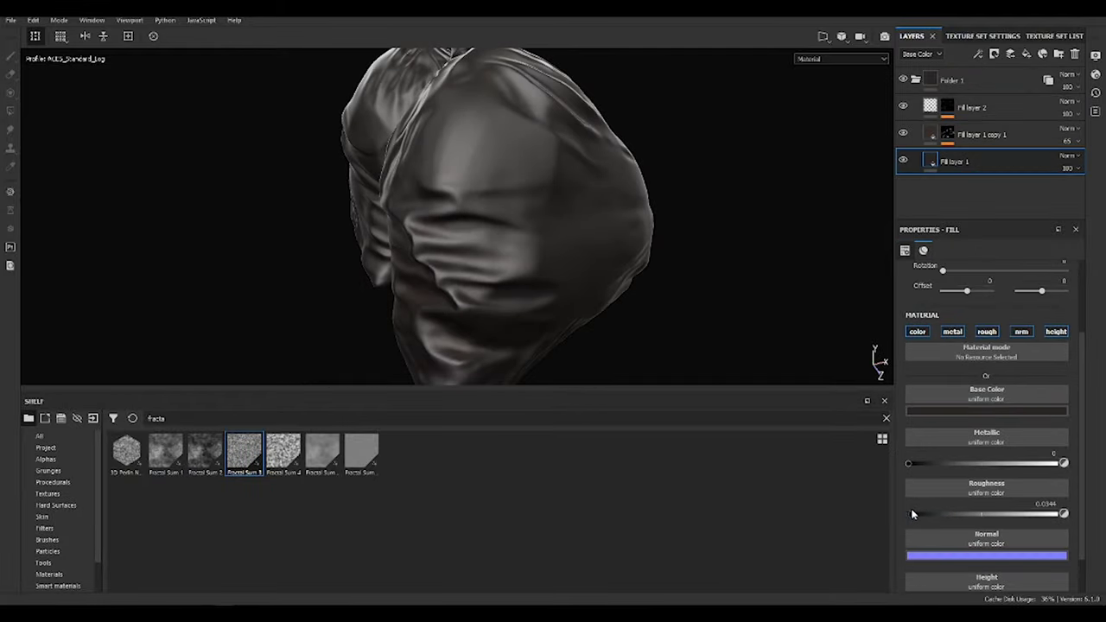
left_click(912, 514)
Check the shine in the roughness channel view, then return to the material view.
mouse_move(484, 216)
left_mouse_down("alt")
mouse_move(538, 309)
mouse_move(624, 181)
mouse_move(586, 199)
mouse_move(550, 259)
mouse_move(566, 278)
mouse_move(605, 255)
left_mouse_up("alt")
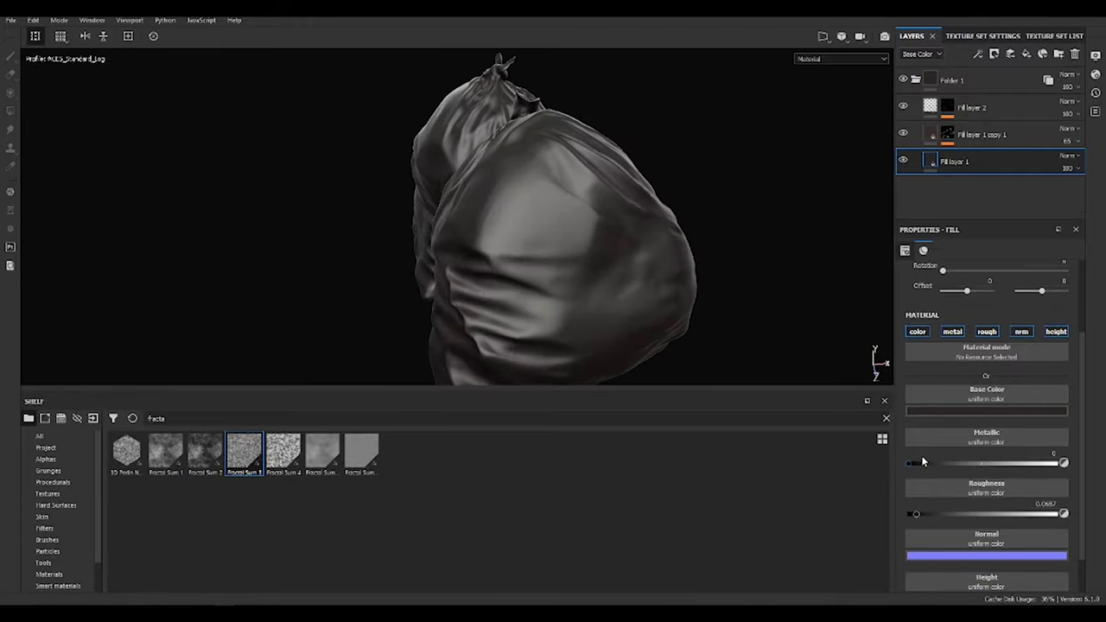
mouse_move(760, 346)
left_mouse_down("alt")
mouse_move(733, 249)
mouse_move(637, 247)
mouse_move(478, 169)
left_mouse_up("alt")
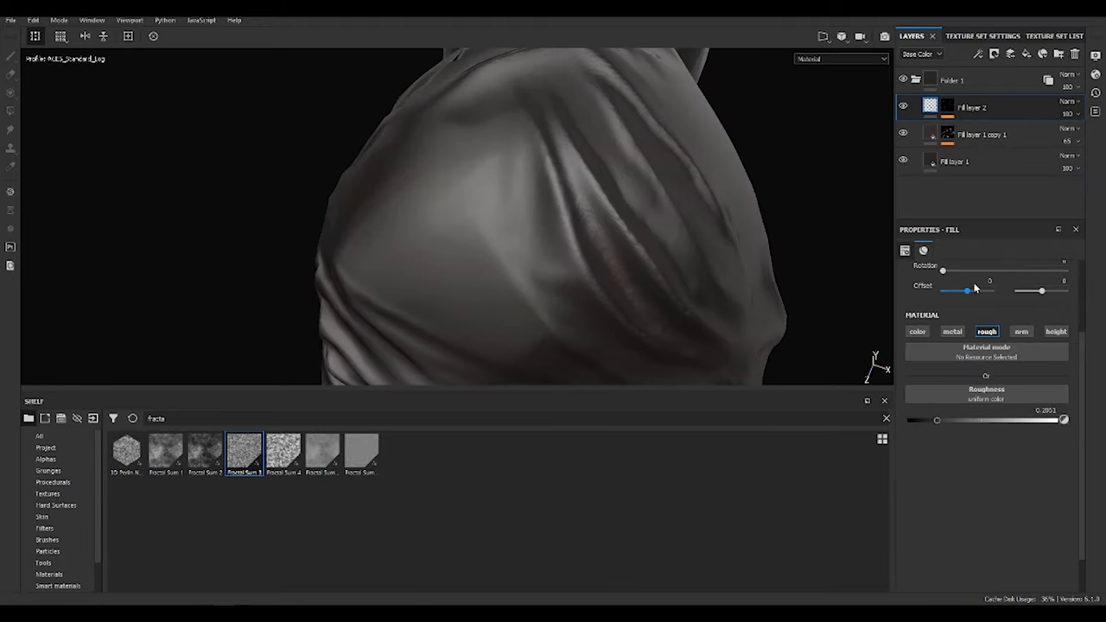
key("c")
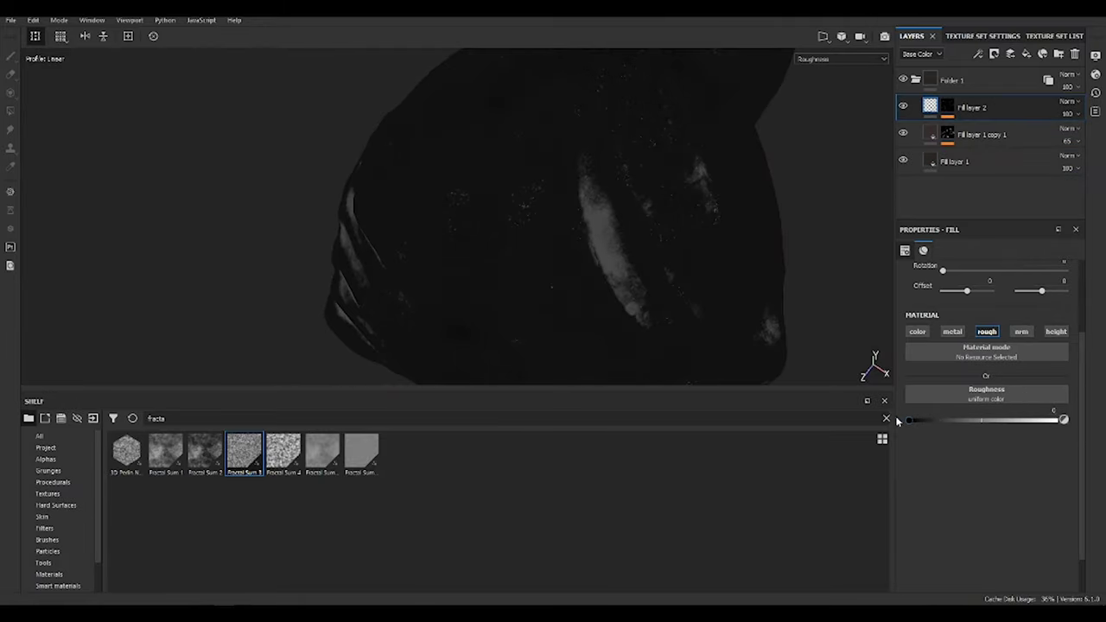
left_click(982, 134)
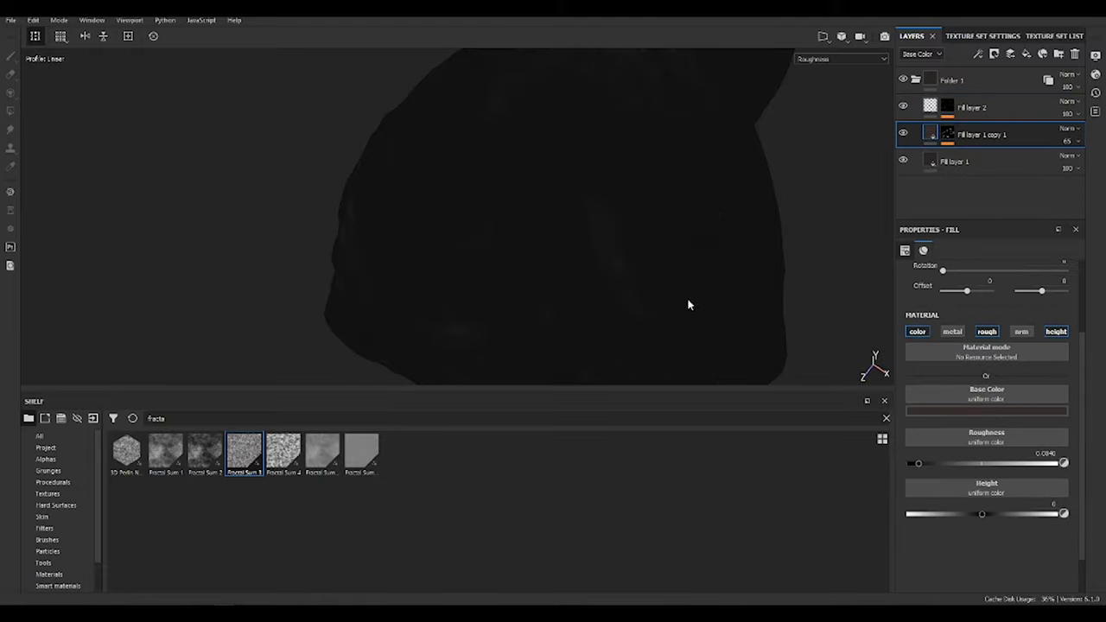
mouse_move(688, 306)
left_mouse_down("alt")
mouse_move(501, 198)
mouse_move(718, 205)
mouse_move(361, 195)
mouse_move(639, 230)
mouse_move(603, 207)
mouse_move(321, 160)
mouse_move(521, 291)
mouse_move(529, 262)
left_mouse_up("alt")
key("m")
Add Fill layer 3 with a black mask and a Paint effect.
left_click(1026, 54)
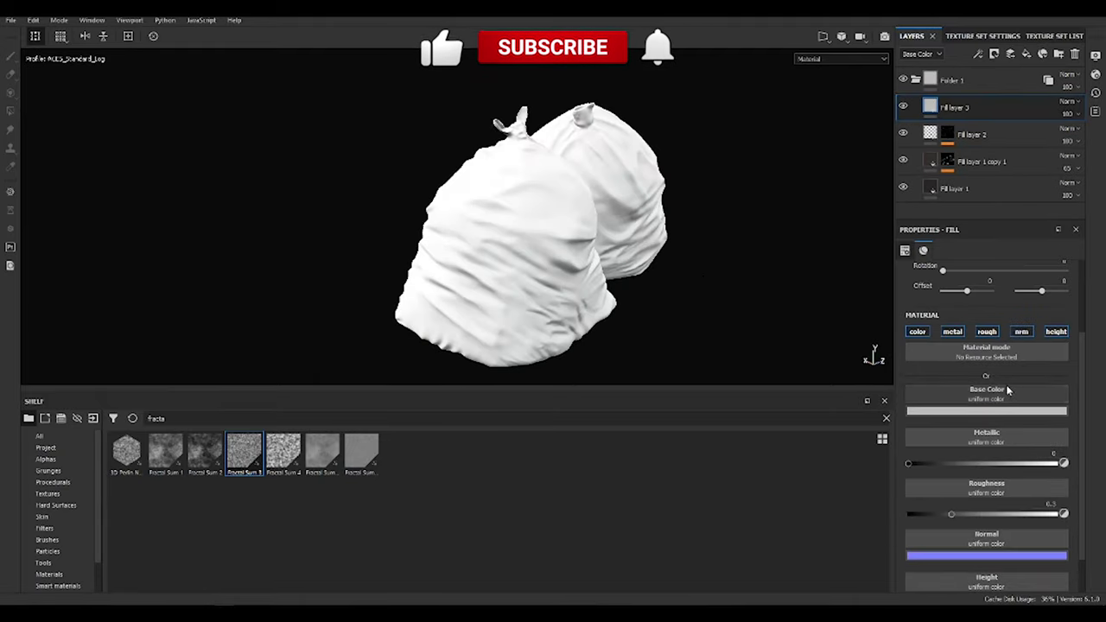
left_click(993, 53)
left_click(1024, 69)
left_click(977, 53)
left_click(1028, 87)
Pick a splatter stain alpha, enlarge the brush, and stamp a splatter stain on the bag.
right_click(628, 235)
left_click(595, 226)
left_click(588, 267)
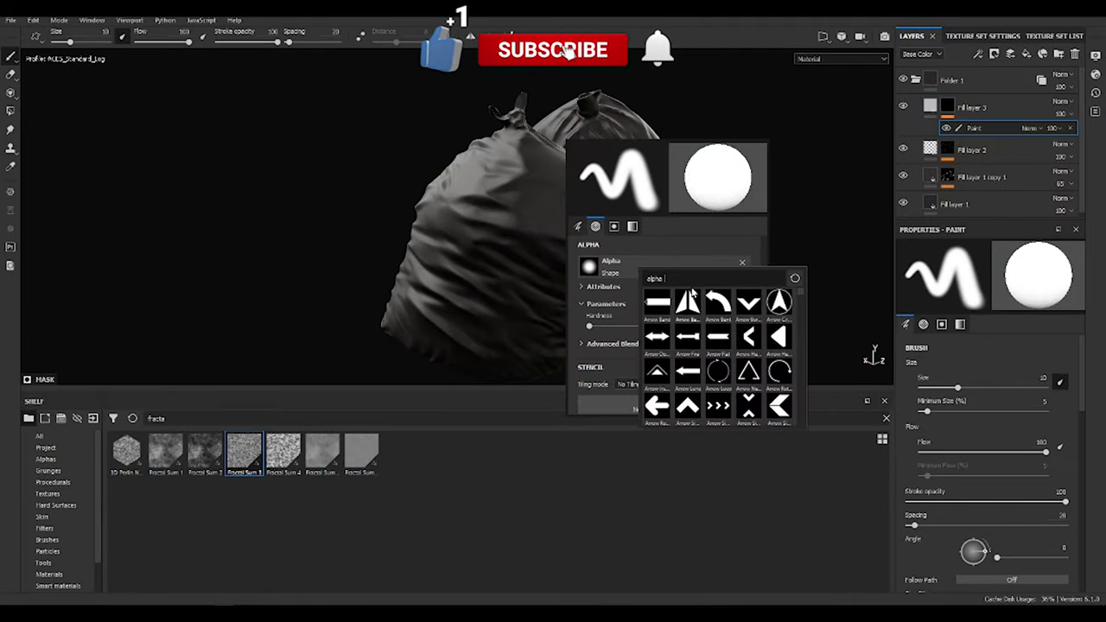
type("stain")
left_click(724, 318)
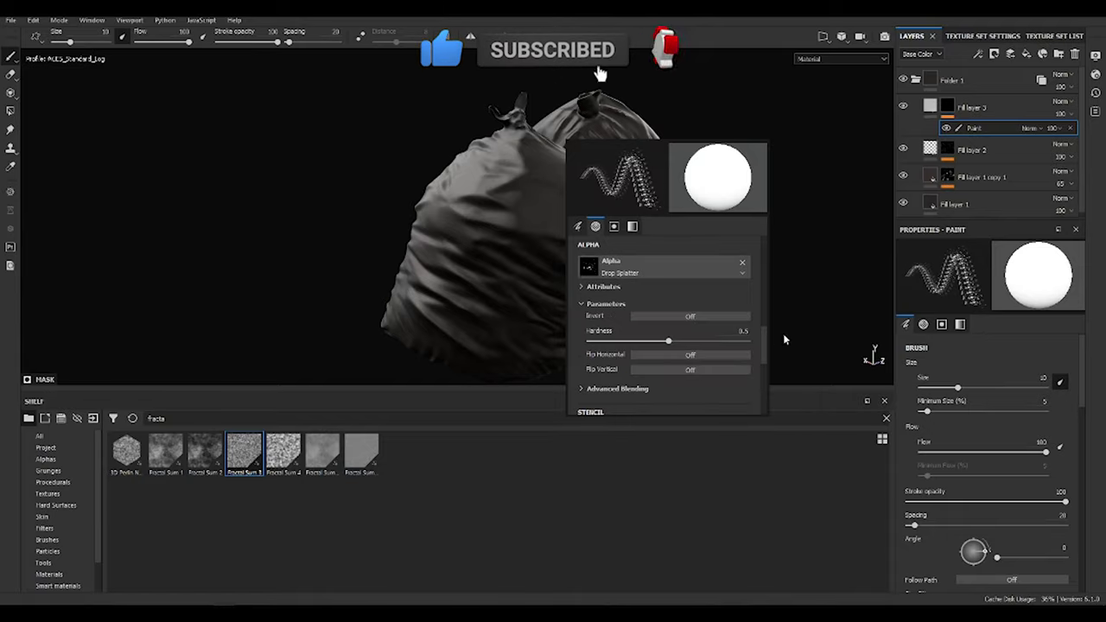
left_click_drag(580, 334, 593, 316, "alt")
right_click_drag(593, 317, 517, 252, "alt")
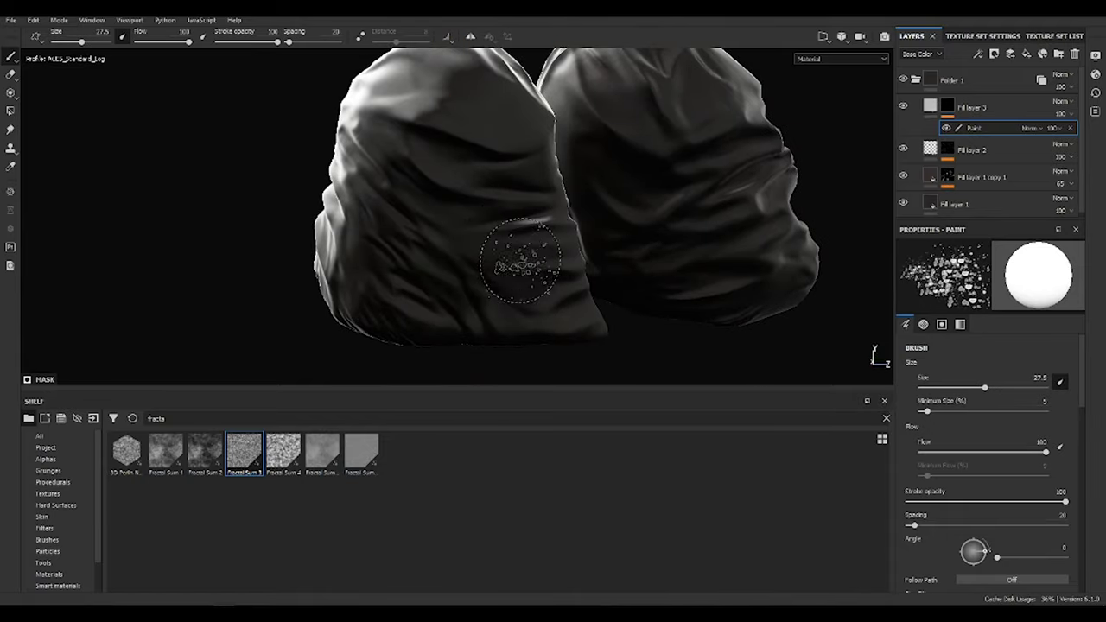
mouse_move(520, 262)
left_mouse_down("alt")
mouse_move(723, 227)
mouse_move(470, 247)
mouse_move(639, 203)
left_mouse_up("alt")
right_click_drag(639, 203, 678, 199, "ctrl")
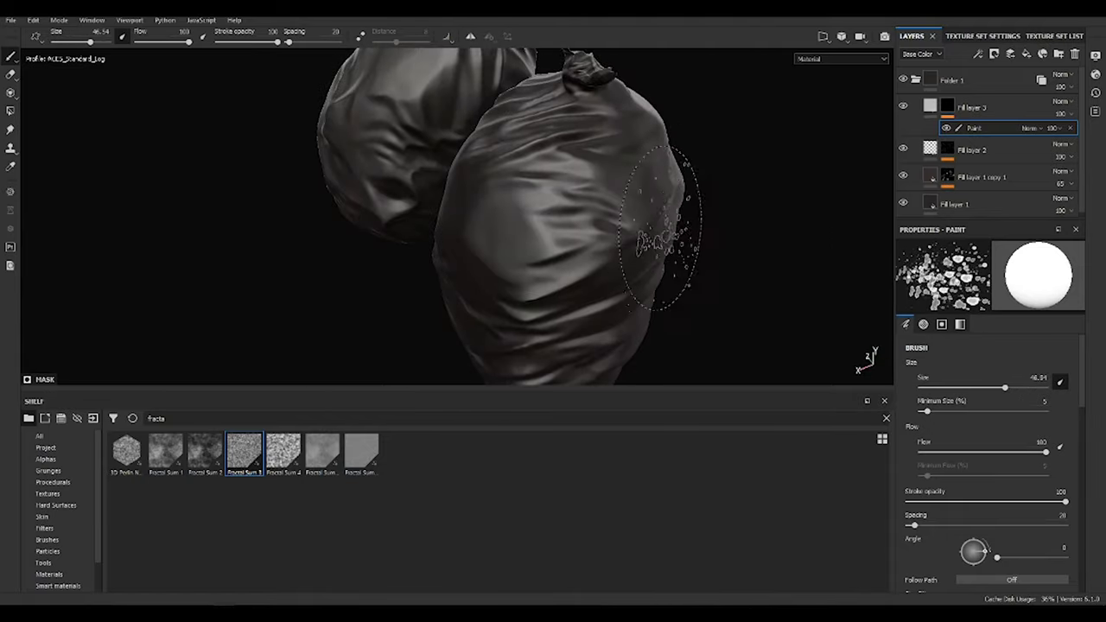
left_click_drag(659, 229, 741, 247, "alt")
Switch to a smaller Drop Medium alpha brush and paint a drop stain.
left_click(667, 222)
mouse_move(667, 222)
left_mouse_down("alt")
mouse_move(271, 94)
mouse_move(826, 184)
left_mouse_up("alt")
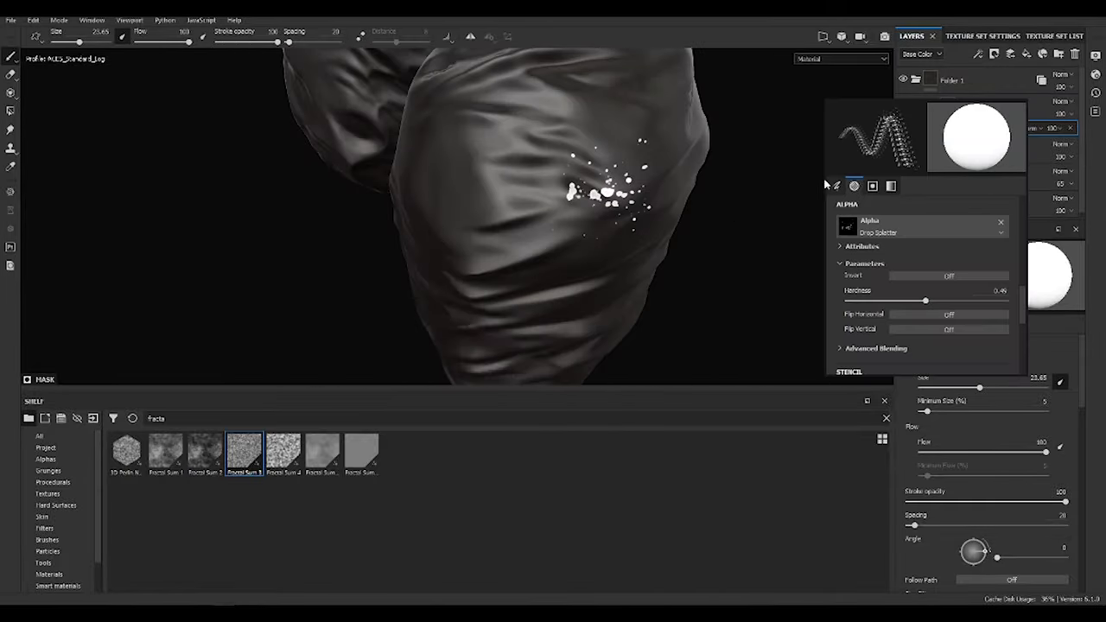
left_click(847, 226)
mouse_move(736, 291)
left_mouse_down("alt")
mouse_move(613, 291)
mouse_move(613, 252)
left_mouse_up("alt")
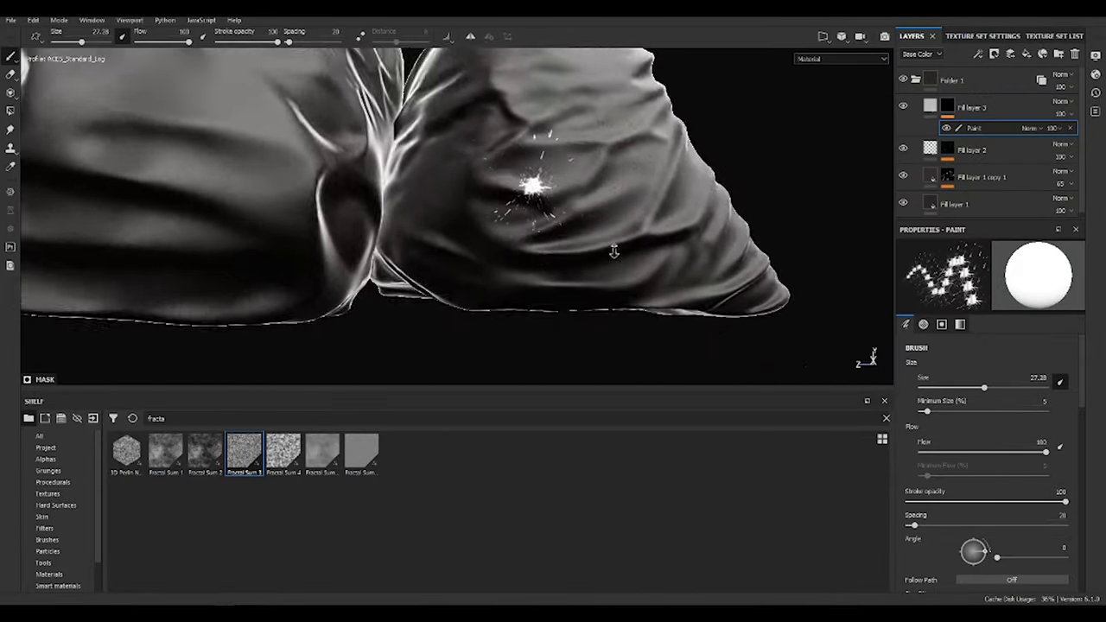
right_click_drag(613, 251, 630, 279, "alt")
mouse_move(630, 279)
left_mouse_down("alt")
mouse_move(667, 148)
mouse_move(694, 226)
left_mouse_up("alt")
right_click_drag(694, 227, 683, 226, "ctrl")
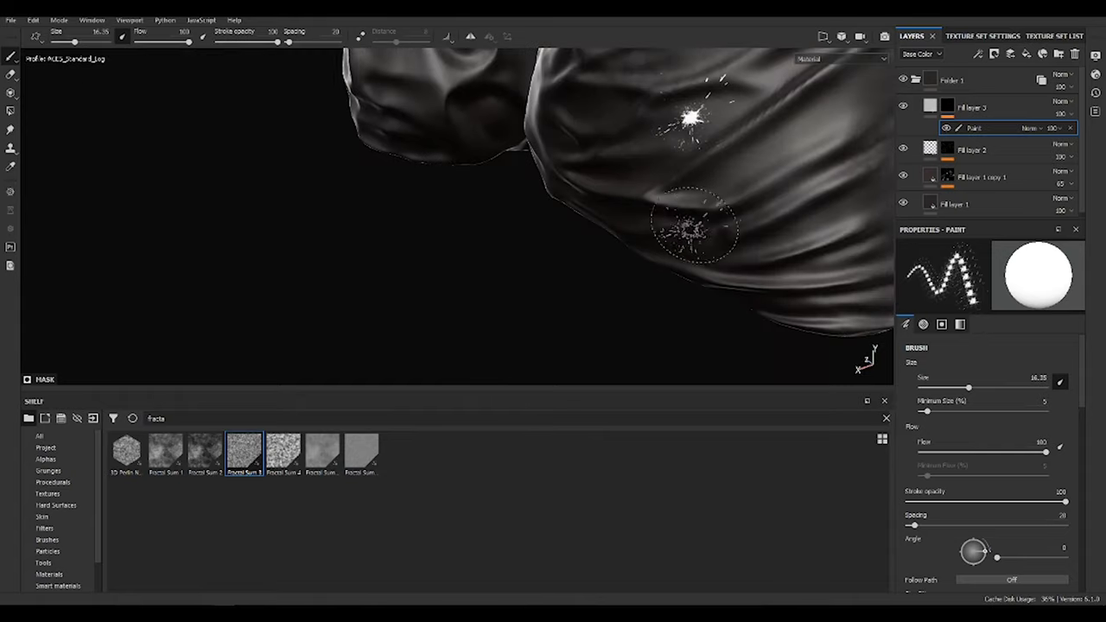
right_click(694, 227)
left_click(611, 282)
left_click(721, 358)
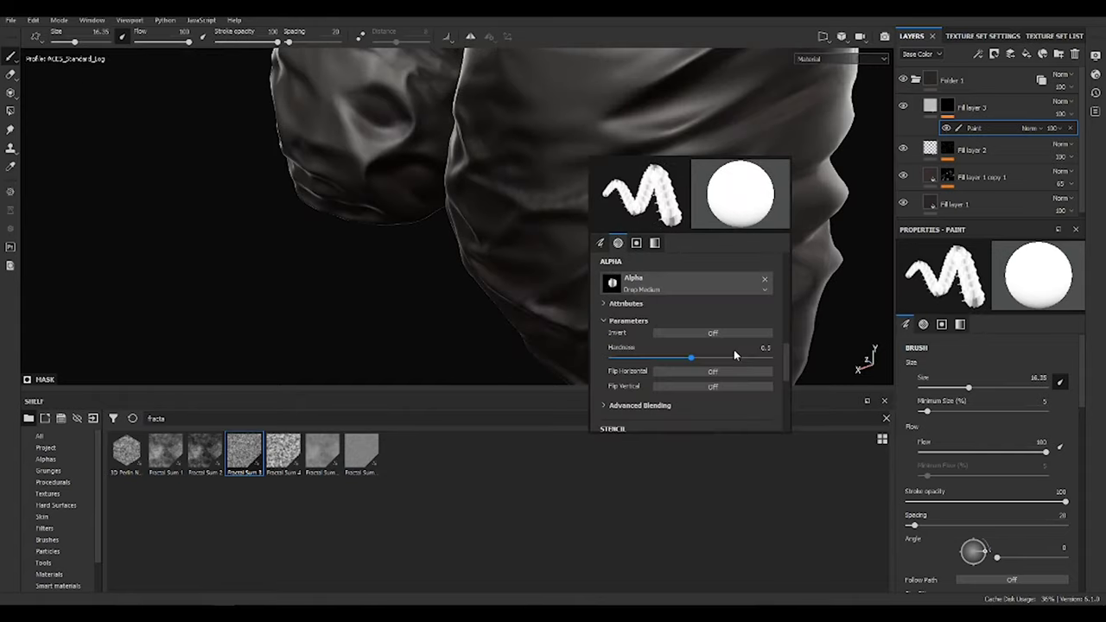
left_click(667, 254)
Pick the Drop Splatter alpha and stamp more drop and splatter stains around the bag.
left_click_drag(668, 254, 692, 285, "alt")
right_click_drag(691, 285, 678, 285, "ctrl")
mouse_move(679, 285)
left_mouse_down("alt")
mouse_move(682, 326)
mouse_move(737, 348)
left_mouse_up("alt")
right_click(738, 349)
left_click(718, 343)
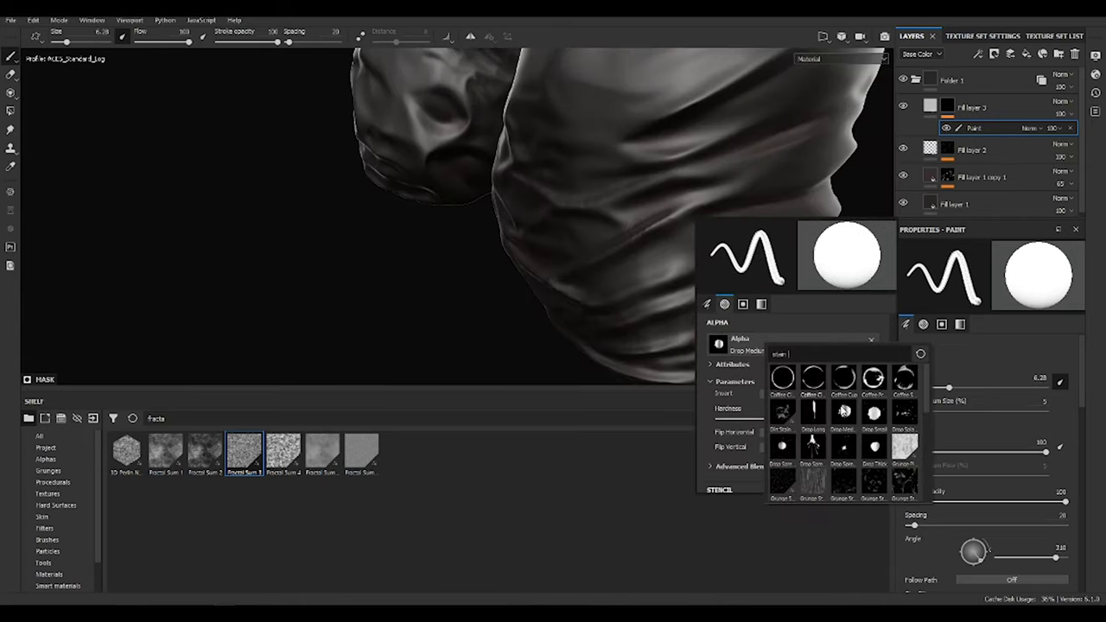
left_click(904, 414)
left_click(729, 328)
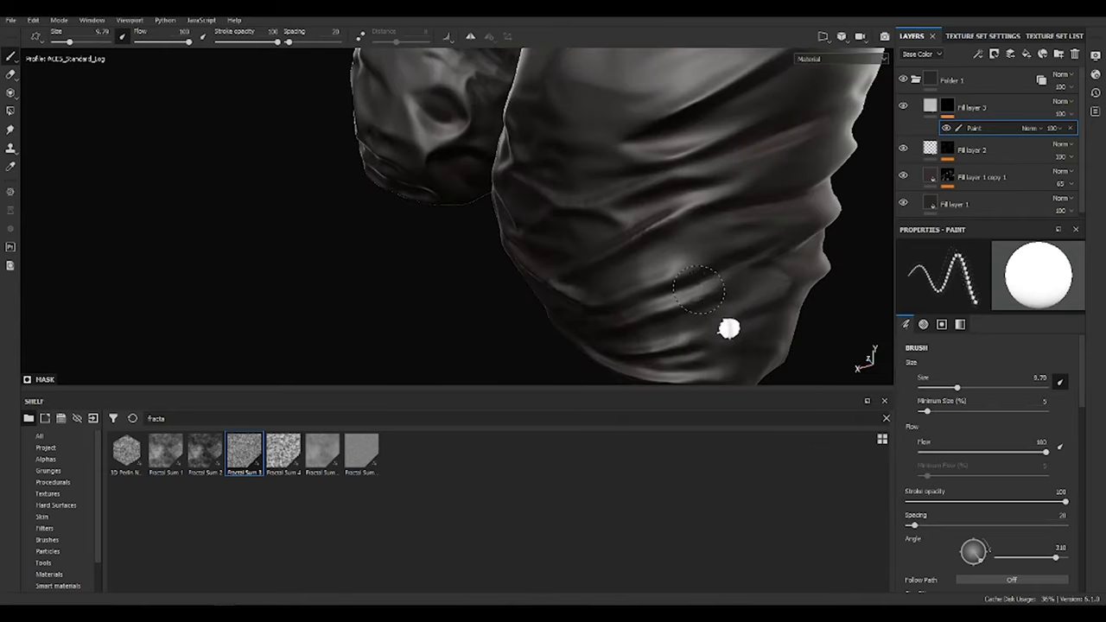
left_click_drag(698, 289, 662, 292, "alt")
right_click_drag(631, 291, 662, 291, "ctrl")
left_click(662, 291)
Select Fill layer 3 and open its Base Color picker for the stains.
left_click_drag(662, 291, 494, 303, "alt")
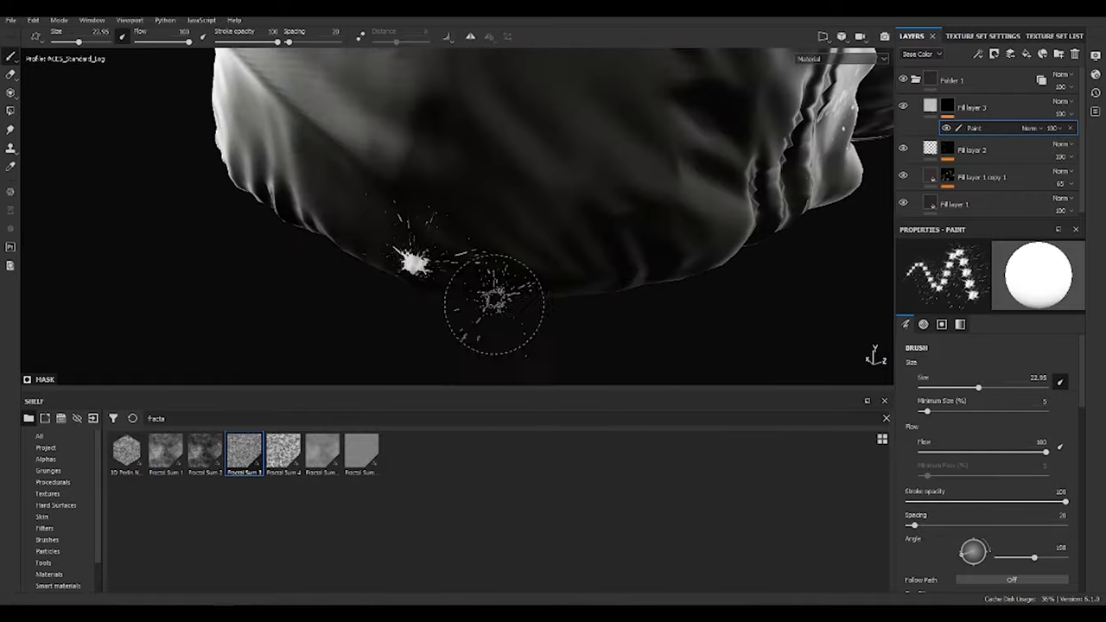
mouse_move(613, 317)
left_mouse_down("alt")
mouse_move(368, 185)
mouse_move(64, 198)
mouse_move(308, 193)
mouse_move(660, 238)
mouse_move(467, 259)
left_mouse_up("alt")
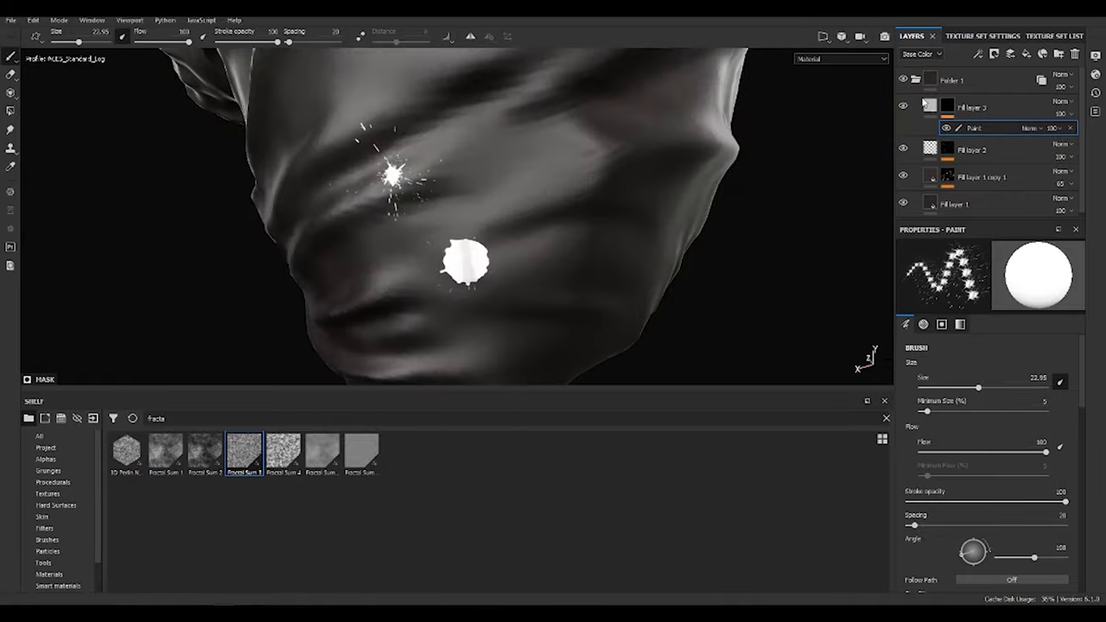
left_click(971, 107)
left_click(990, 412)
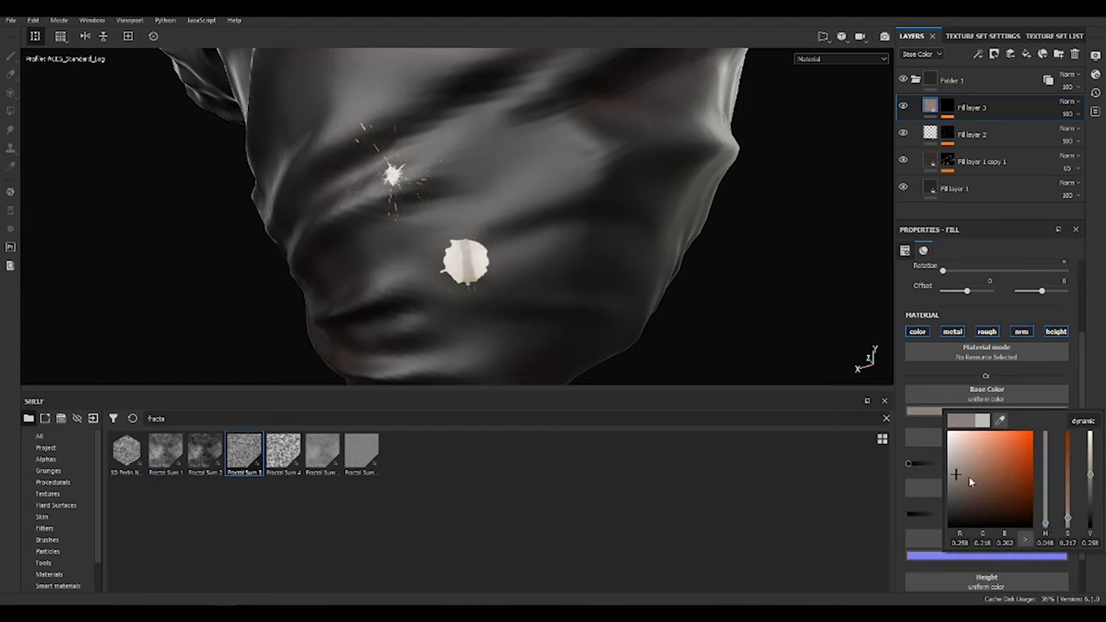
Give the stains a dull grey colour and mask Fill layer 3 with Fractal Sum 1 noise in Multiply.
left_click_drag(519, 259, 597, 222, "alt")
left_click(994, 53)
left_click(1020, 83)
left_click(977, 54)
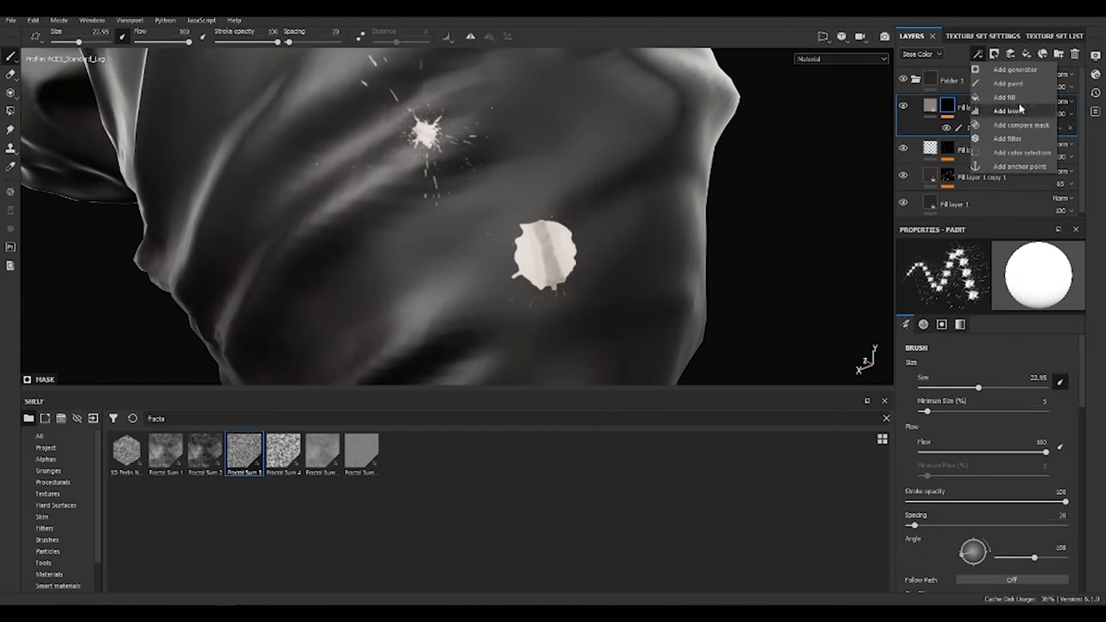
left_click(1007, 96)
left_click(987, 330)
type("frac")
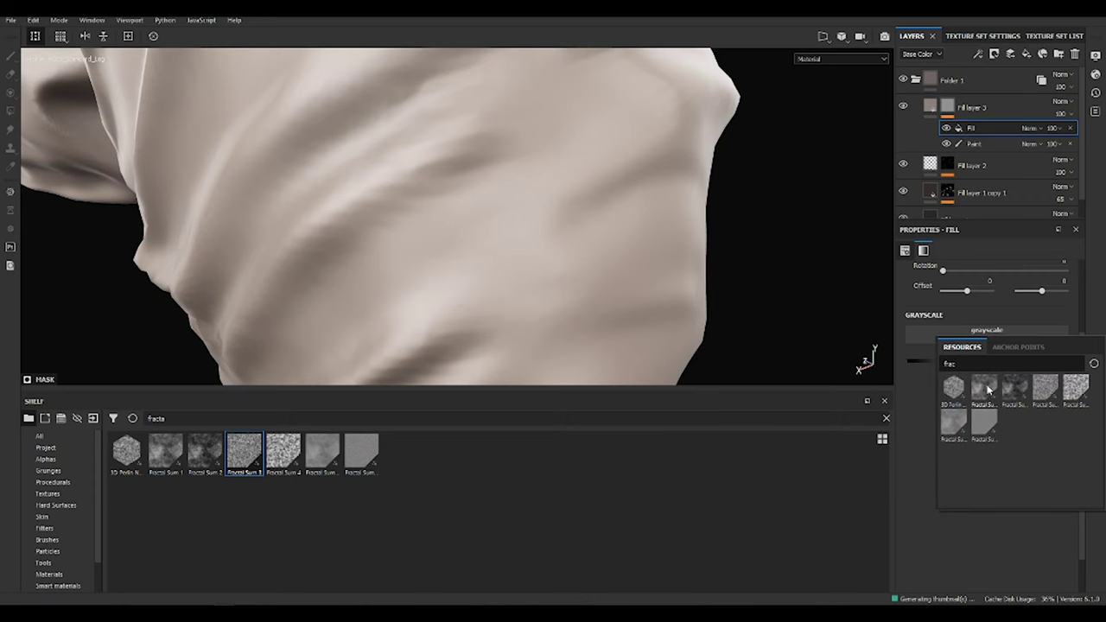
left_click(985, 389)
scroll(984, 340, "up", 3)
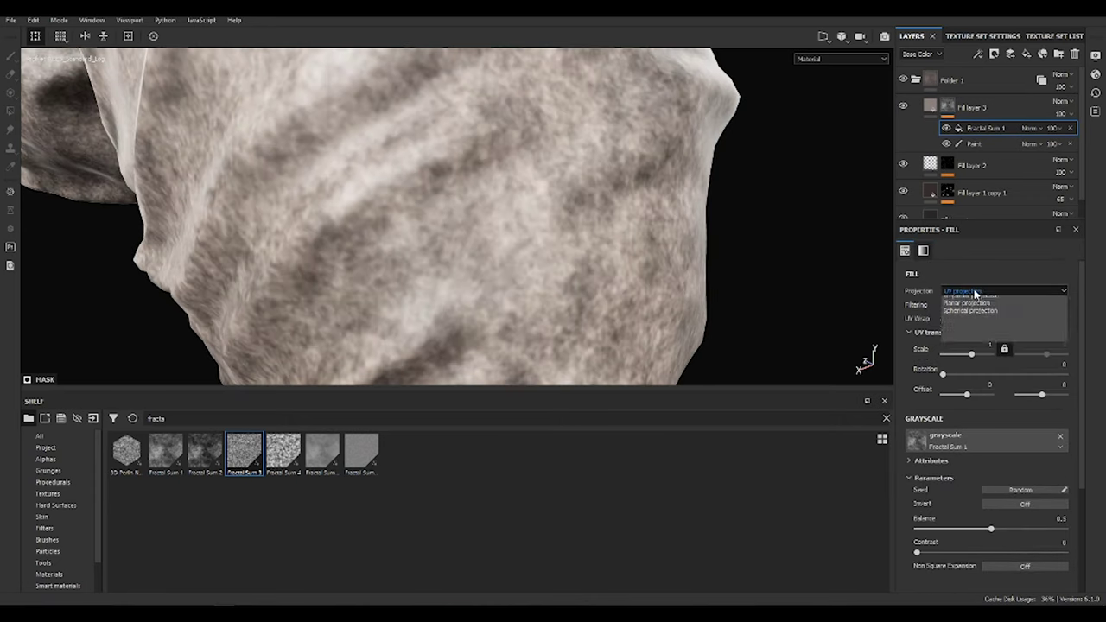
left_click(1031, 128)
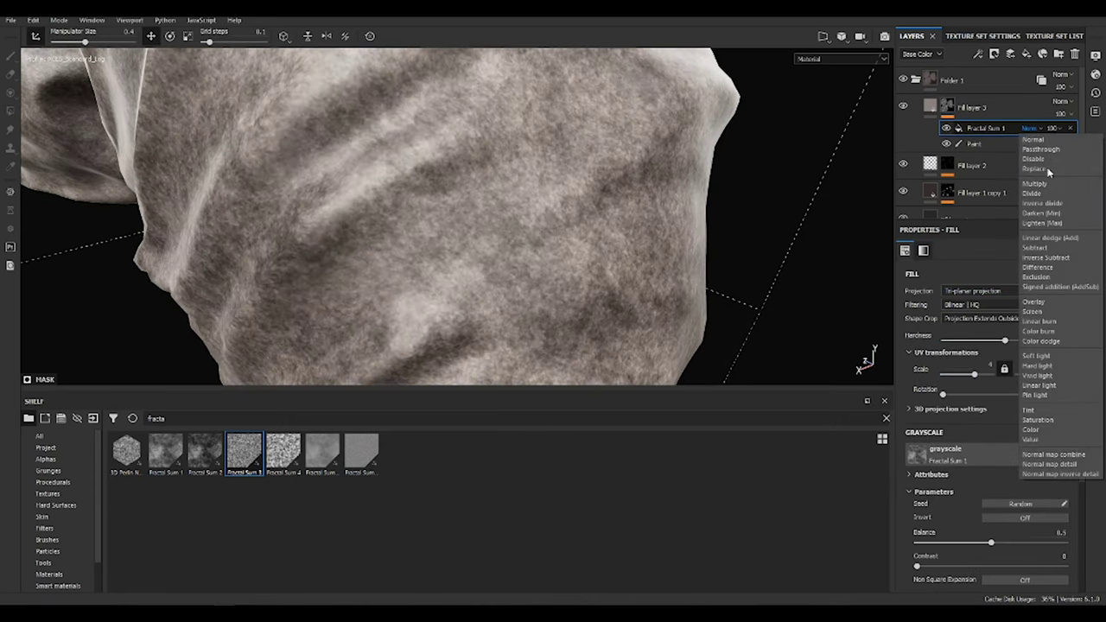
left_click(1050, 185)
Add Levels above the noise, lower the stain roughness, and set Fill layer 3's opacity to 60.
left_click(985, 144)
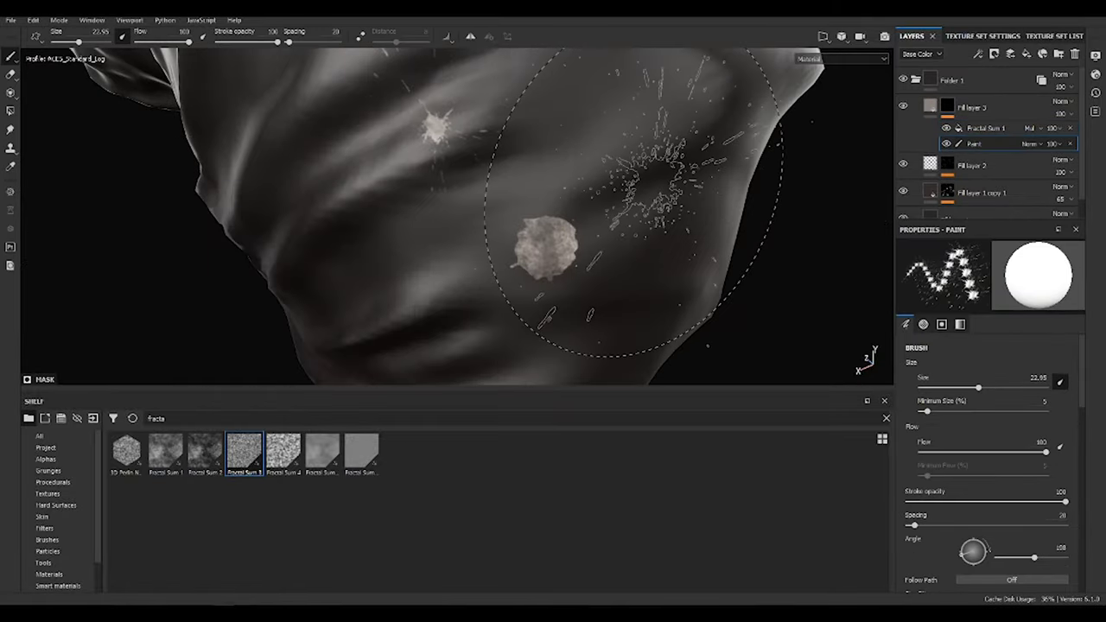
mouse_move(563, 218)
left_mouse_down("alt")
mouse_move(144, 181)
mouse_move(519, 160)
left_mouse_up("alt")
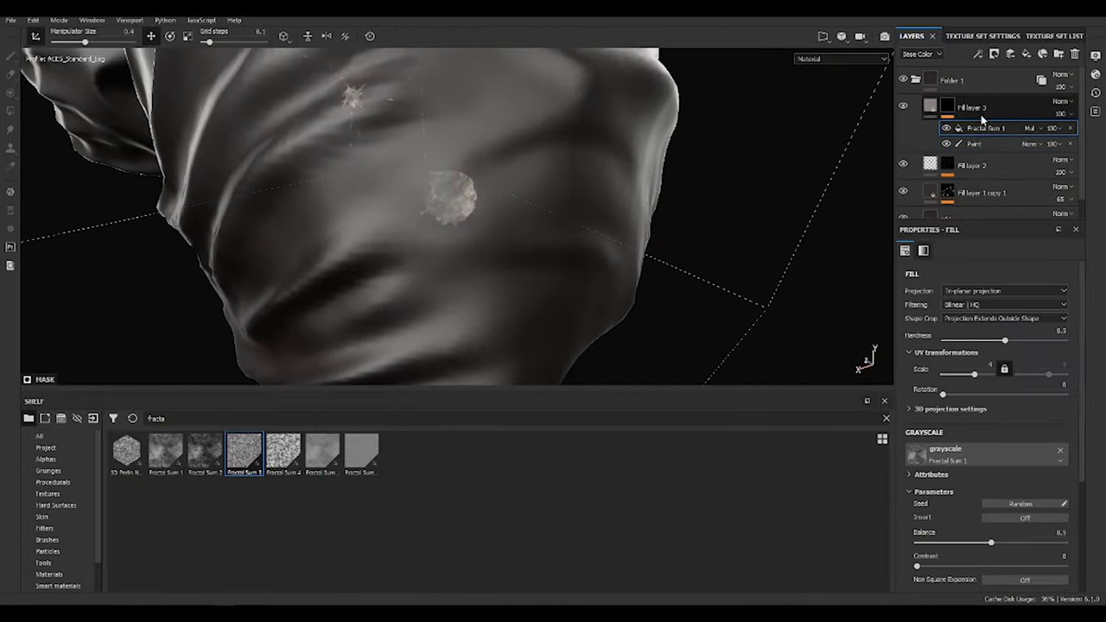
left_click(1030, 127)
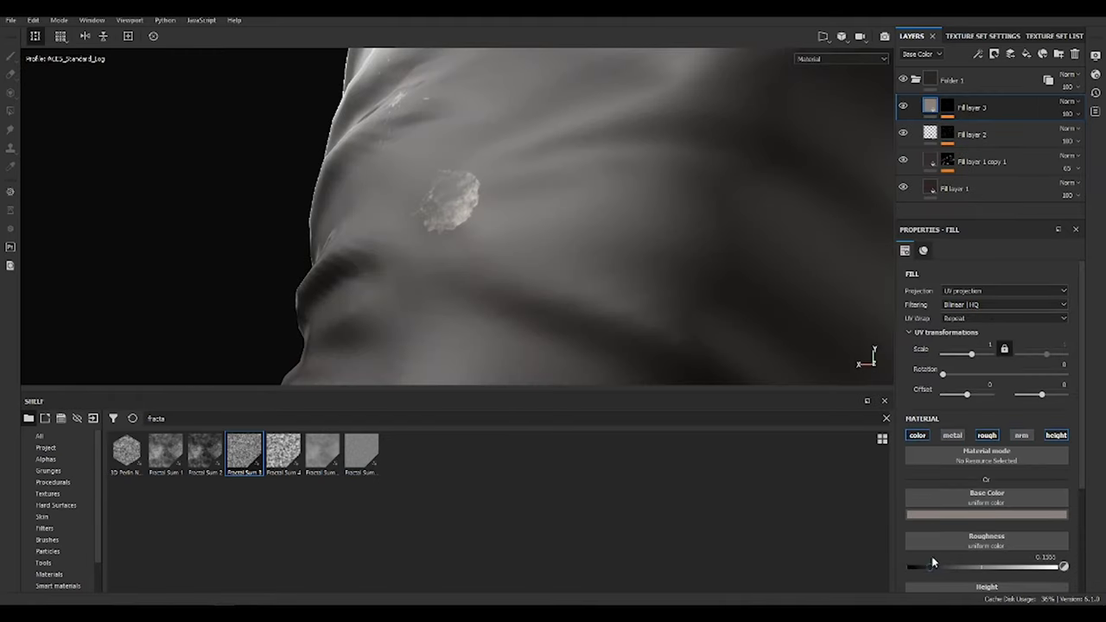
left_click_drag(932, 563, 915, 566)
scroll(993, 557, "down", 2)
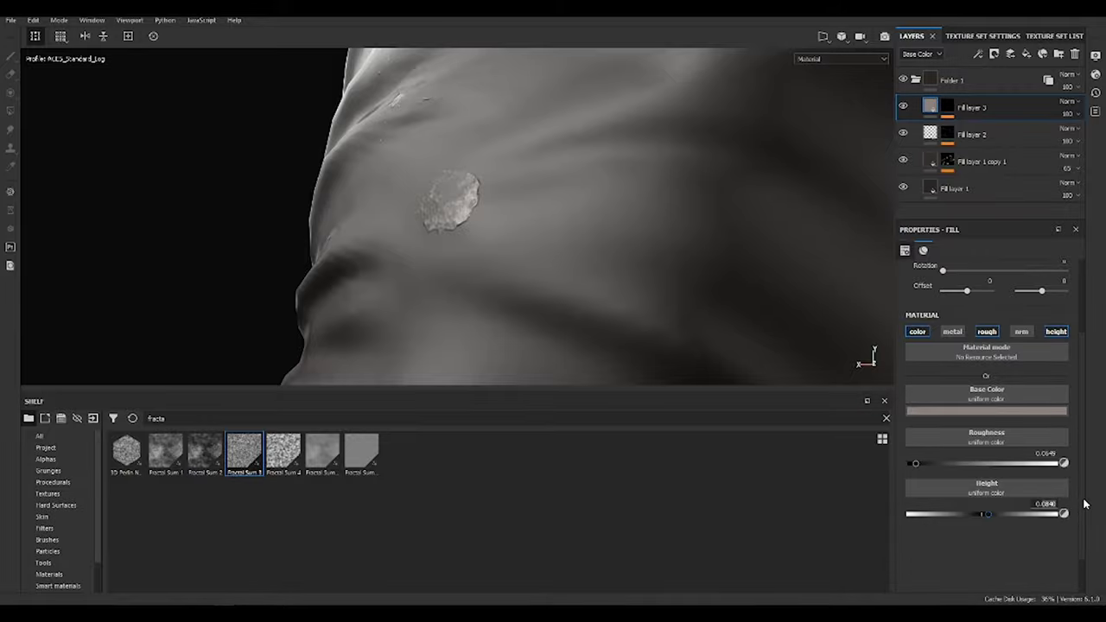
mouse_move(507, 273)
left_mouse_down("alt")
mouse_move(385, 244)
mouse_move(1033, 468)
left_mouse_up("alt")
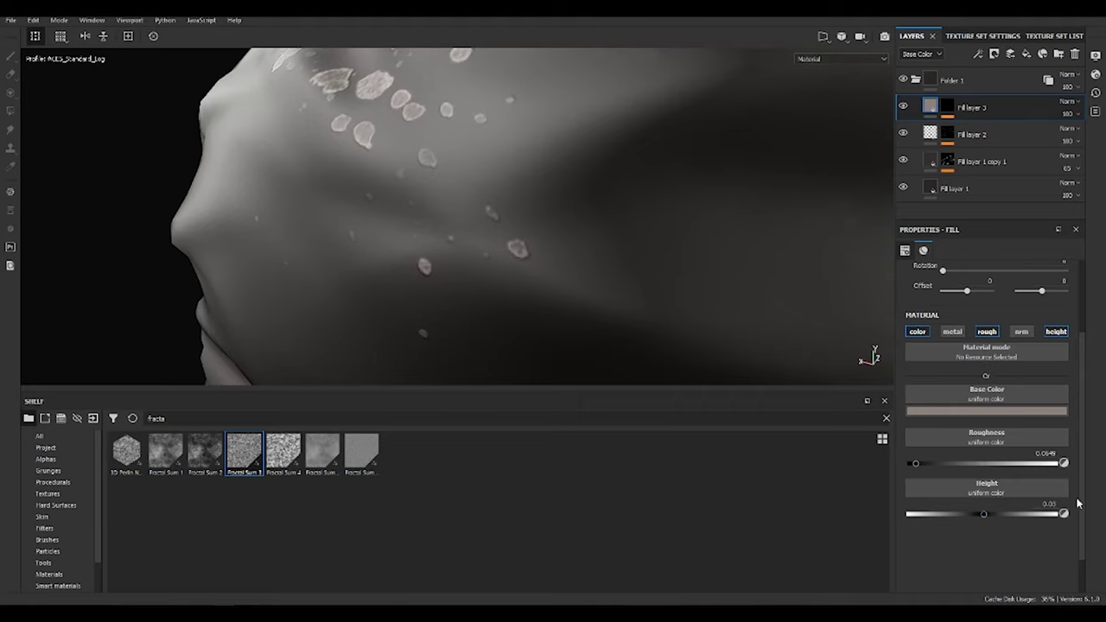
left_click_drag(1078, 503, 622, 182, "alt")
left_click(1080, 116)
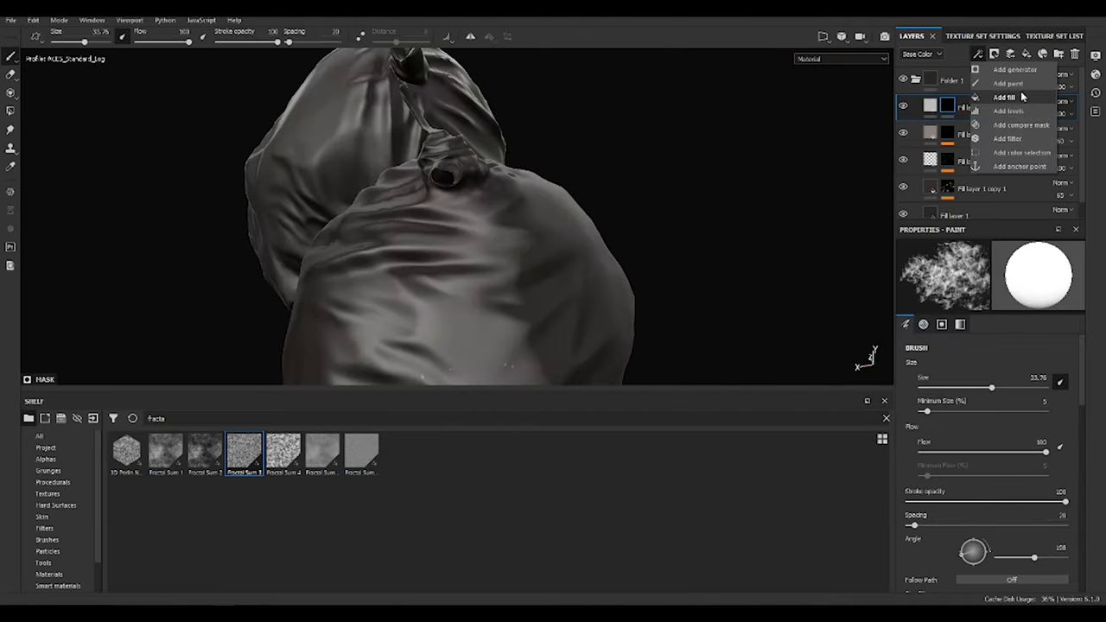
Add a new fill layer and mask it with a tri-planar Fractal Sum Base fill.
left_click(1004, 97)
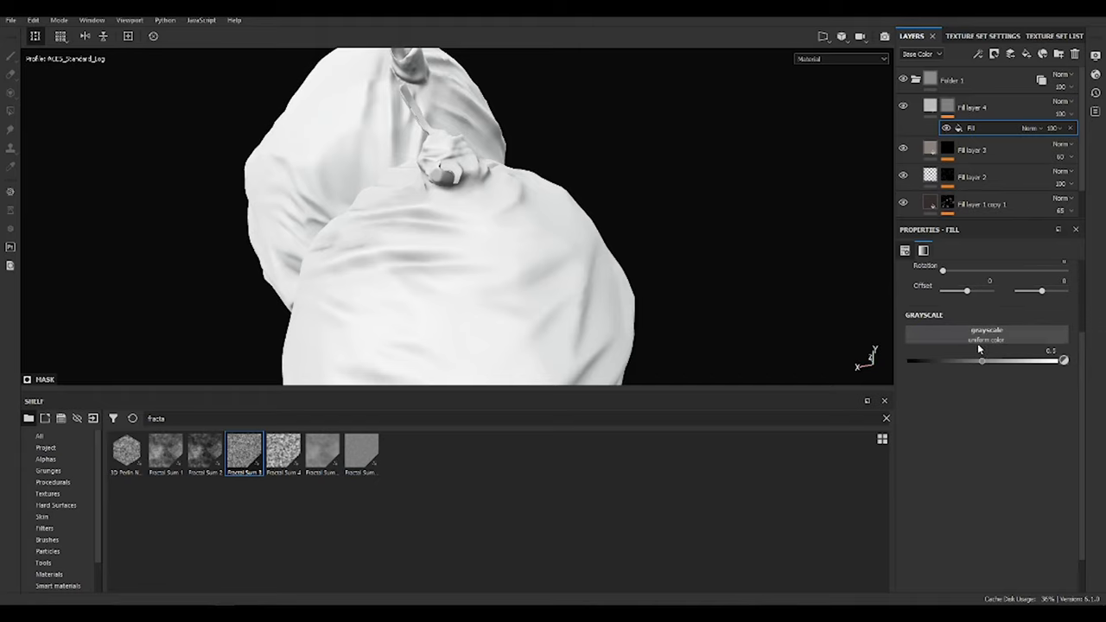
left_click(977, 343)
left_click(985, 395)
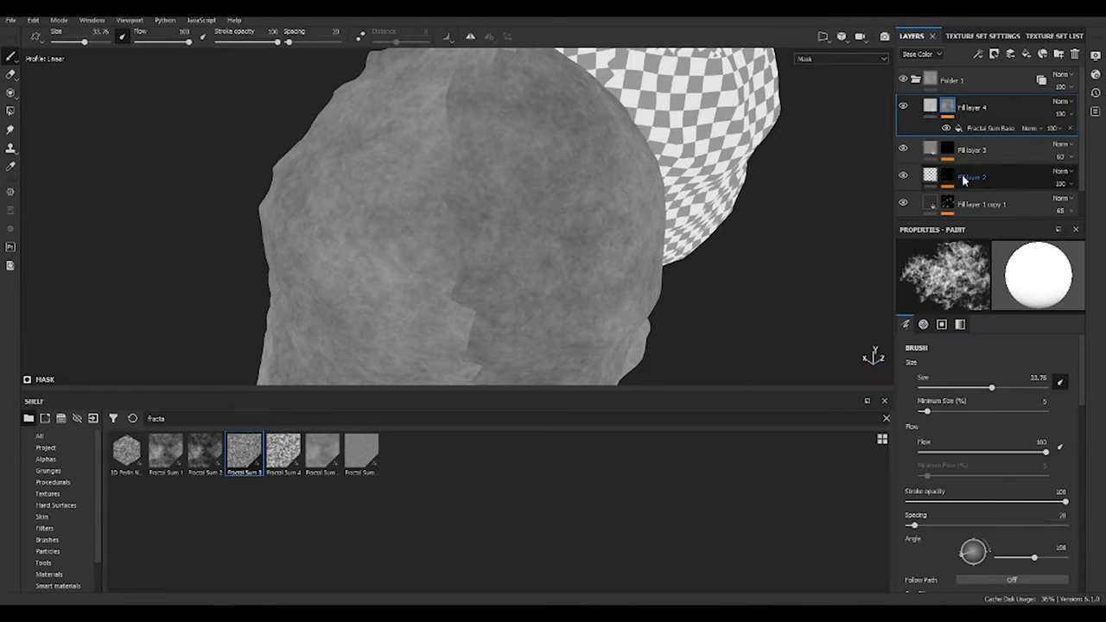
left_click(990, 128)
left_click(1002, 291)
left_click(1000, 319)
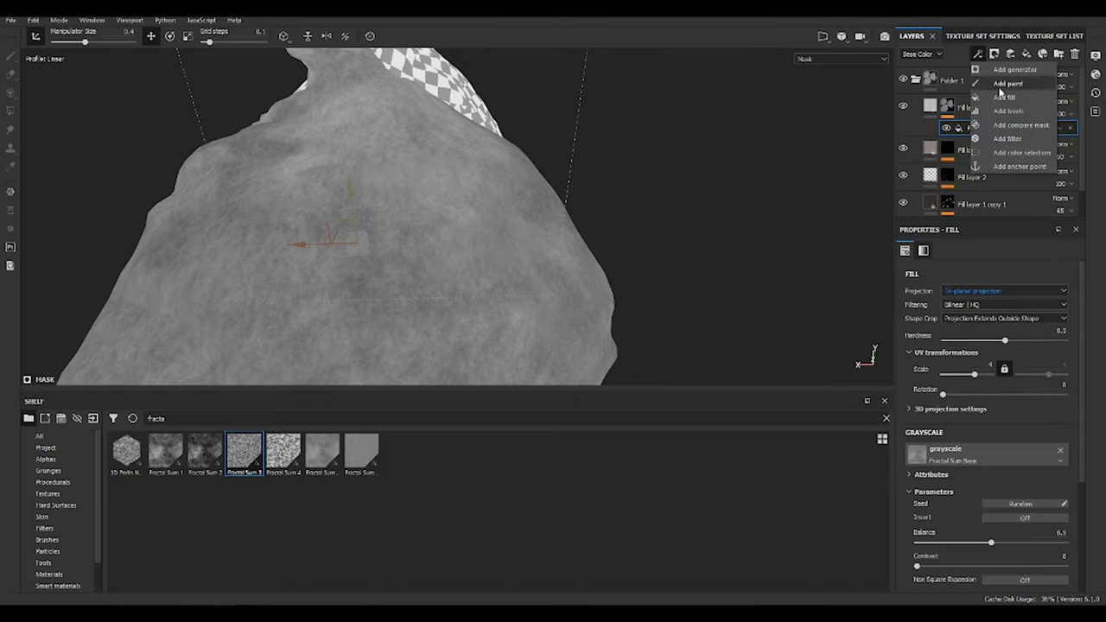
Add Levels to the mask with black point 0.221 and white point 0.685.
left_click(1008, 110)
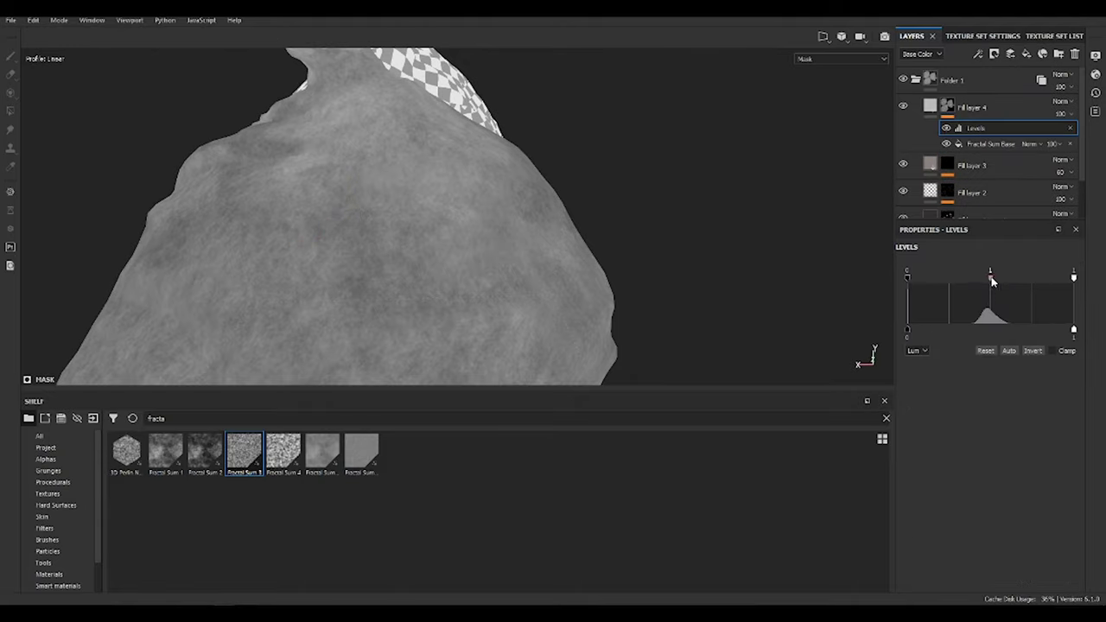
left_click_drag(991, 279, 1007, 276)
left_click_drag(907, 277, 938, 276)
left_click_drag(1074, 276, 1022, 277)
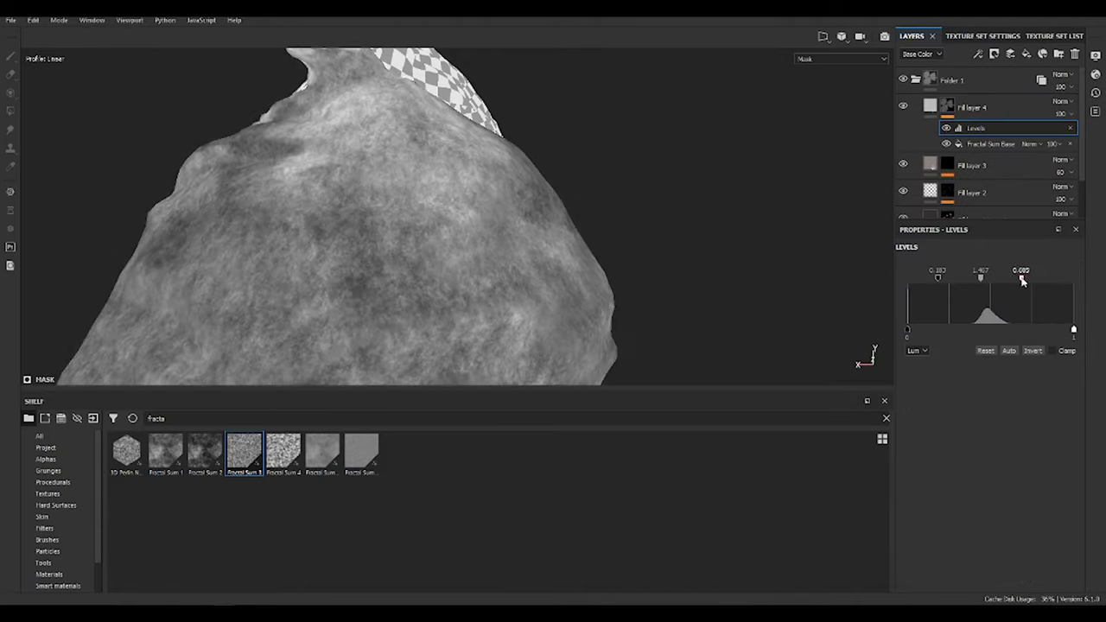
left_click_drag(939, 277, 945, 276)
mouse_move(694, 116)
left_mouse_down("alt")
mouse_move(346, 153)
mouse_move(682, 193)
mouse_move(700, 207)
mouse_move(469, 259)
mouse_move(389, 259)
left_mouse_up("alt")
Try a tri-planar Grunge Wipe Dusty fill in the mask, then undo it.
left_click(977, 54)
left_click(1003, 95)
left_click(47, 470)
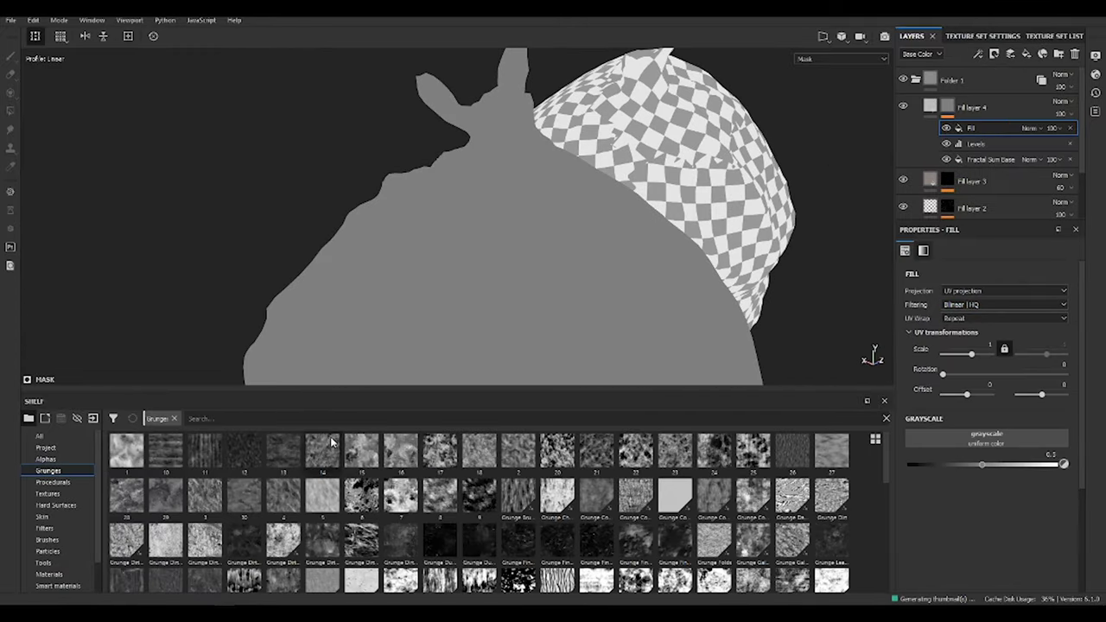
type("dust")
left_click_drag(600, 459, 986, 438)
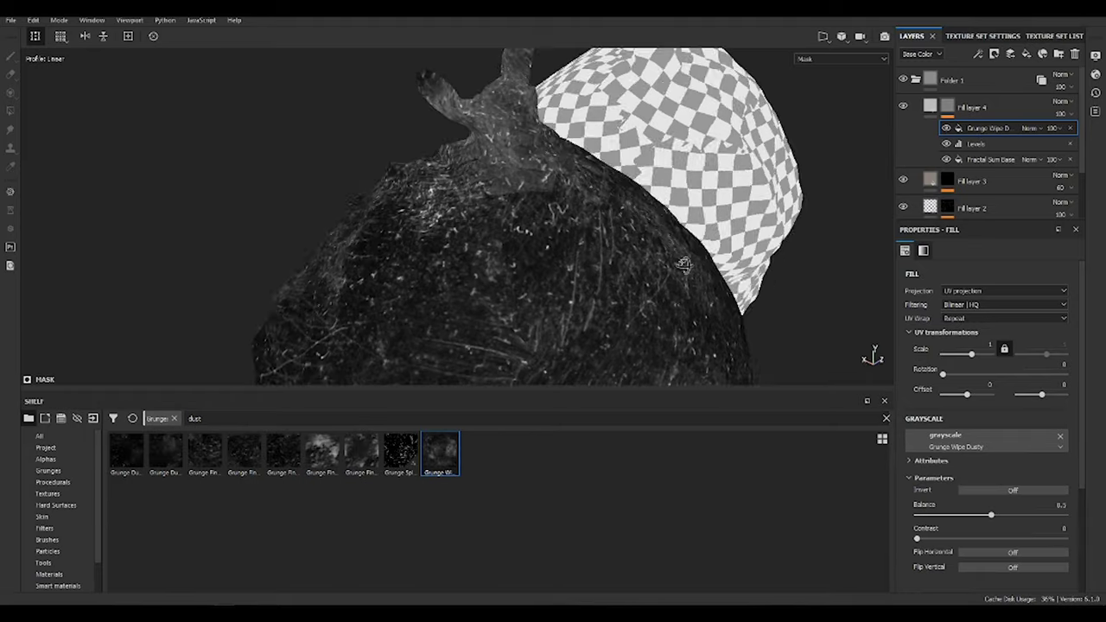
left_click(1002, 290)
left_click(983, 308)
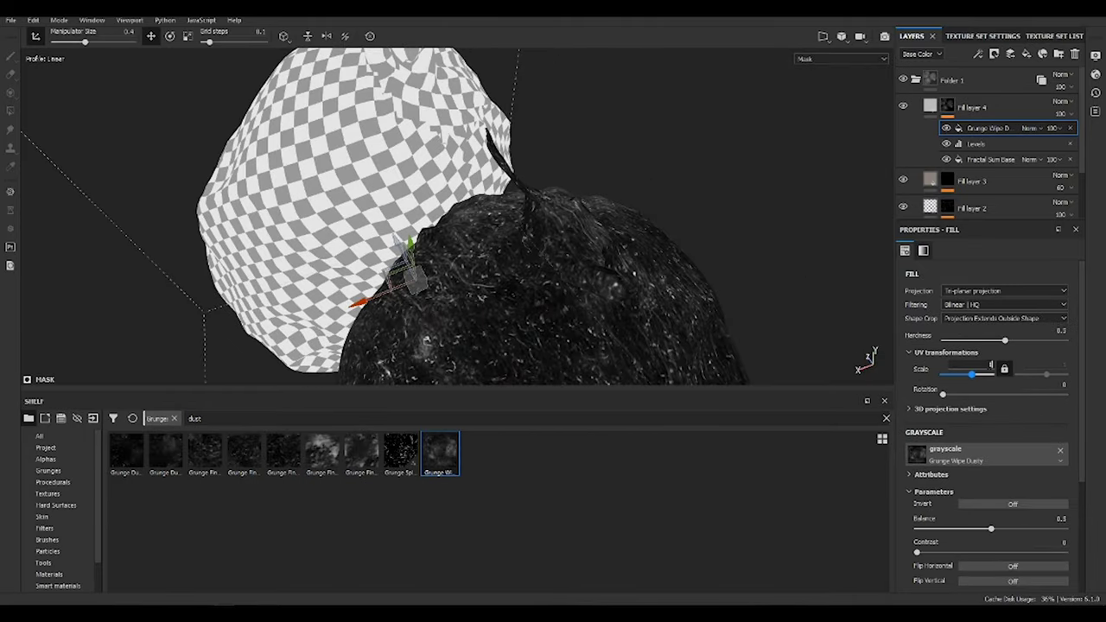
left_click_drag(714, 316, 671, 296, "alt")
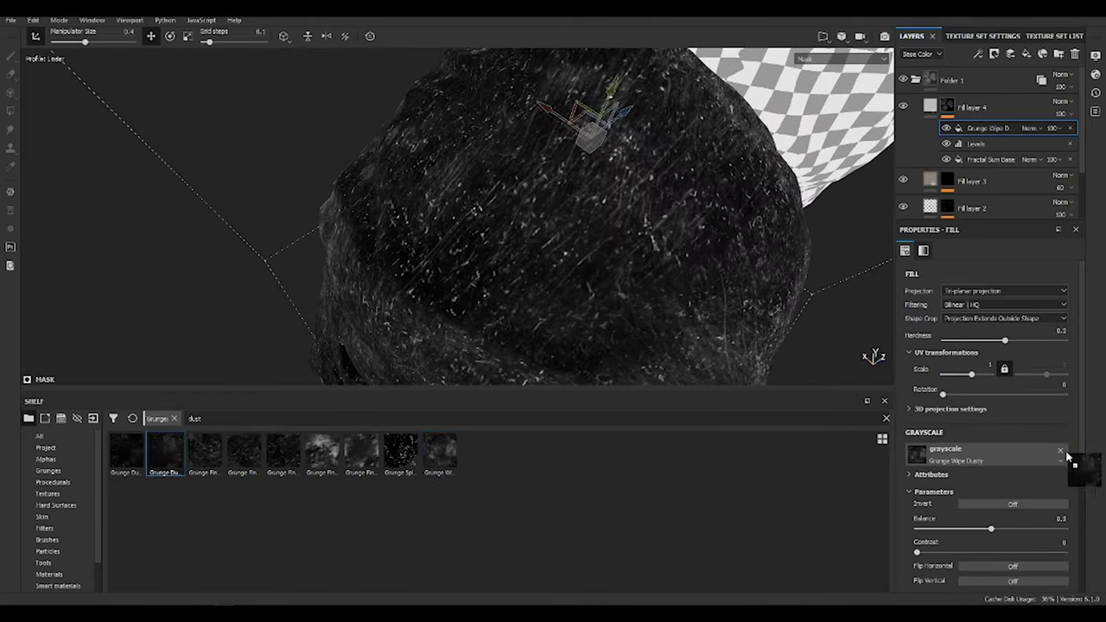
left_click_drag(792, 257, 720, 172, "alt")
key("ctrl+z")
key("ctrl+z")
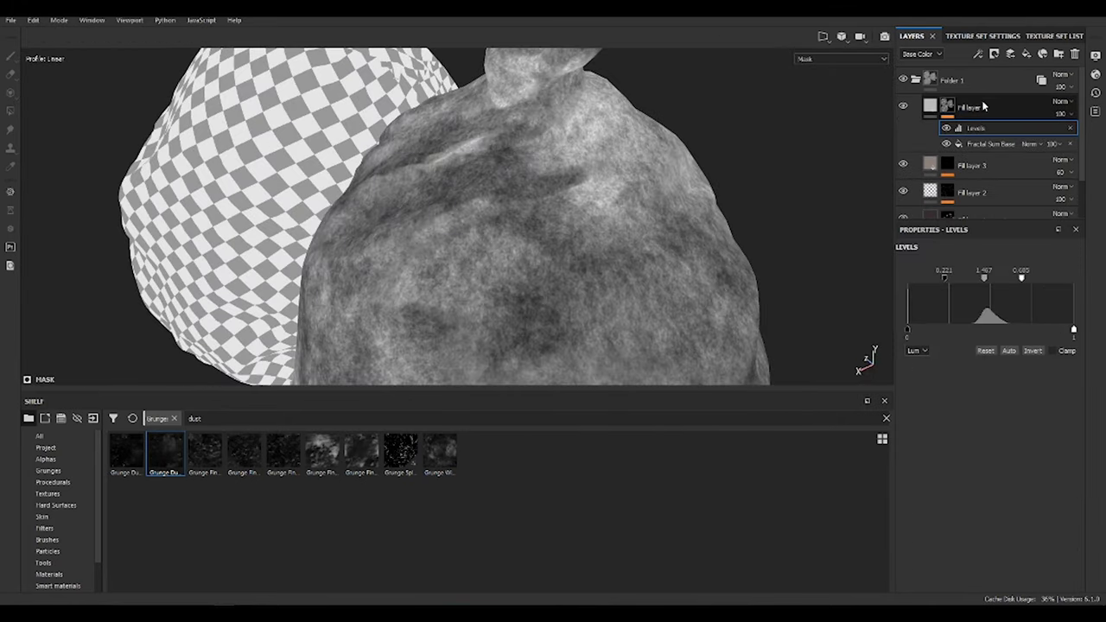
left_click_drag(662, 279, 726, 251, "alt")
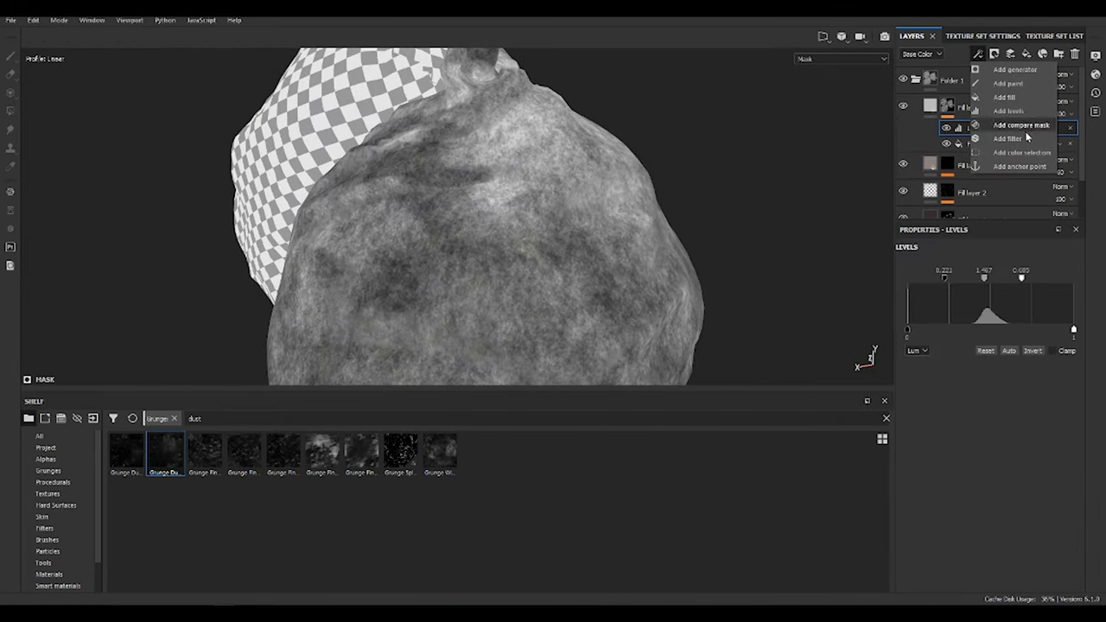
Add an inverted Curvature generator with balance 0.72, blended as Multiply.
left_click(1015, 70)
left_click(986, 269)
left_click(916, 298)
mouse_move(801, 209)
left_mouse_down("alt")
mouse_move(264, 200)
mouse_move(484, 207)
left_mouse_up("alt")
left_click(1020, 318)
left_click_drag(994, 366, 1031, 367)
mouse_move(484, 216)
left_mouse_down("alt")
mouse_move(708, 216)
mouse_move(605, 167)
mouse_move(484, 210)
mouse_move(802, 114)
mouse_move(730, 253)
left_mouse_up("alt")
left_click(1029, 128)
left_click(1054, 235)
left_click(1029, 128)
left_click(993, 184)
Add a tri-planar Grunge Fingerprints Smeared fill in Normal blend at 48 opacity.
left_click(994, 57)
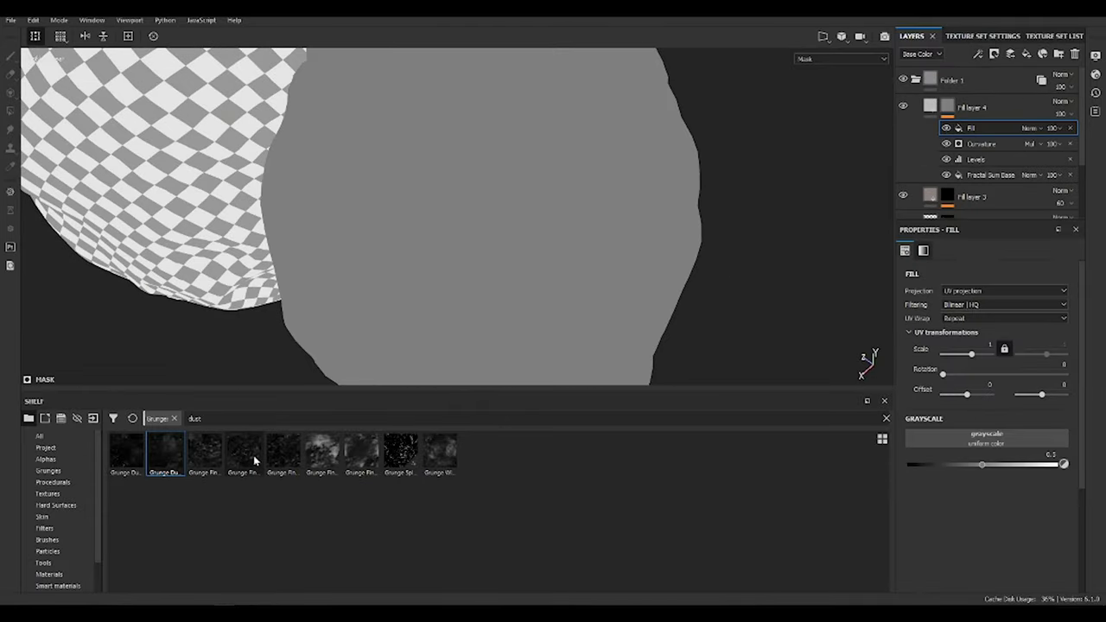
left_click_drag(955, 440, 968, 445)
left_click(1029, 127)
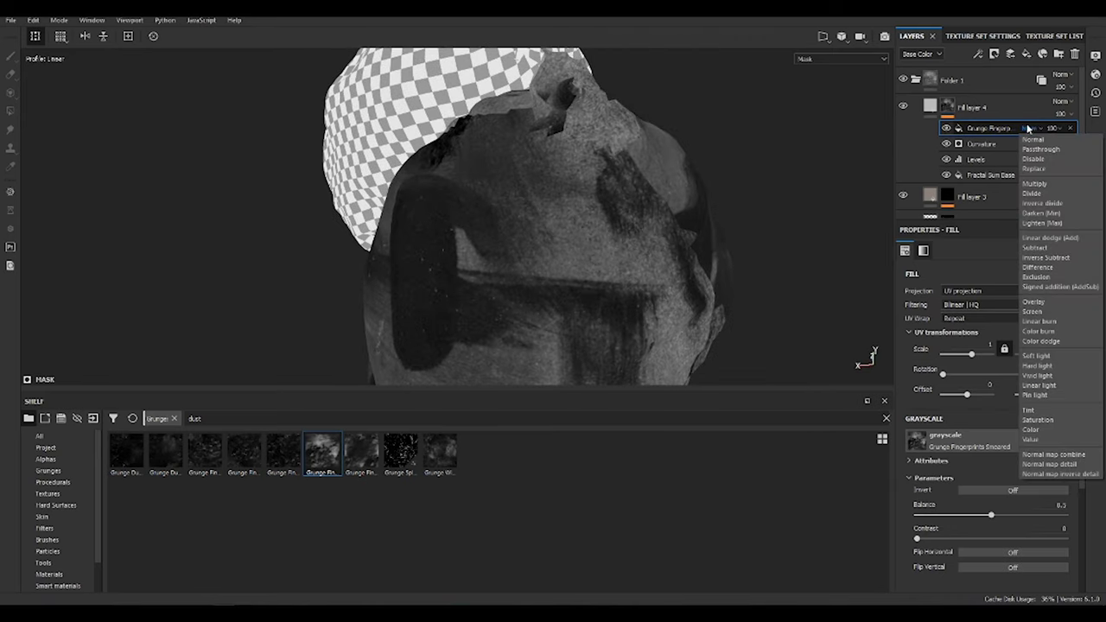
left_click(995, 291)
scroll(995, 291, "down", 1)
left_click_drag(972, 373, 974, 374)
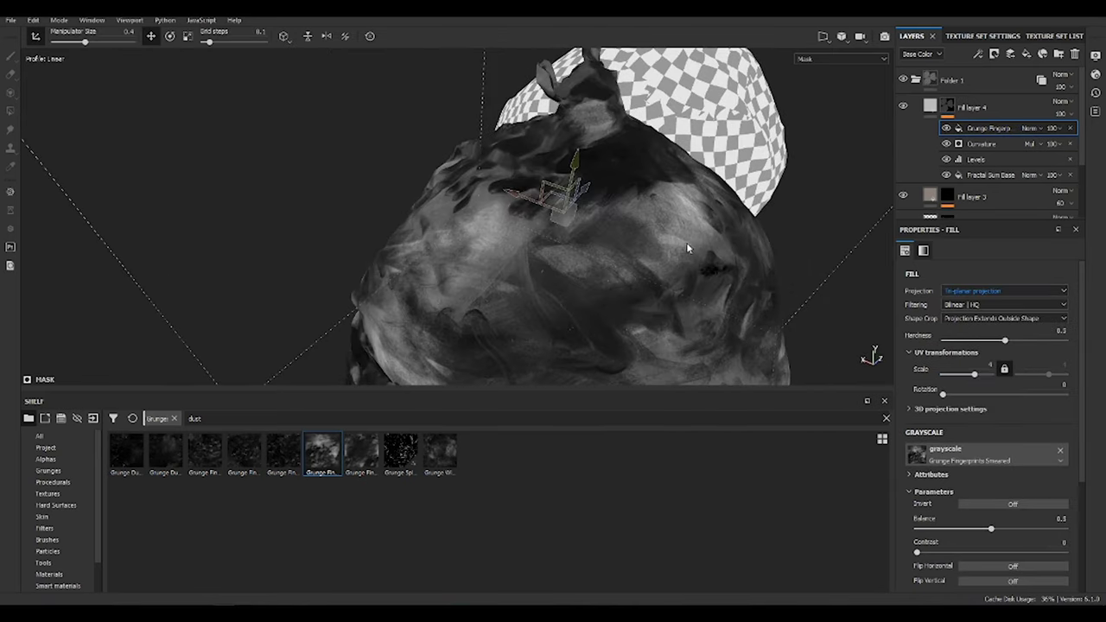
left_click_drag(691, 247, 886, 319, "alt")
left_click(1029, 128)
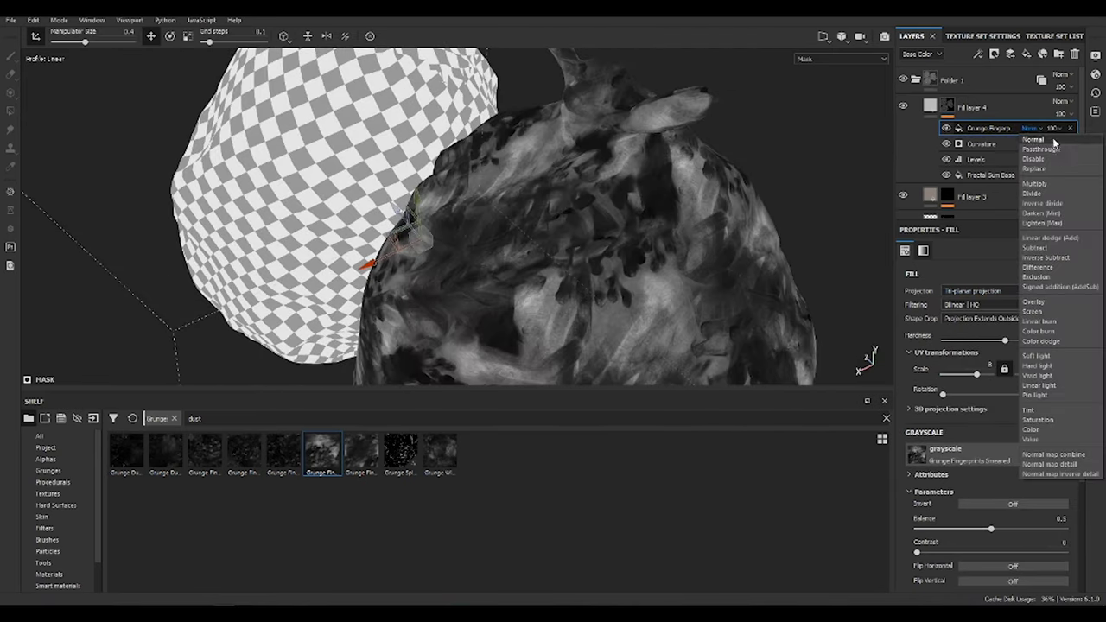
left_click(1052, 128)
left_click_drag(1059, 149, 1074, 156)
left_click_drag(605, 173, 466, 363, "alt")
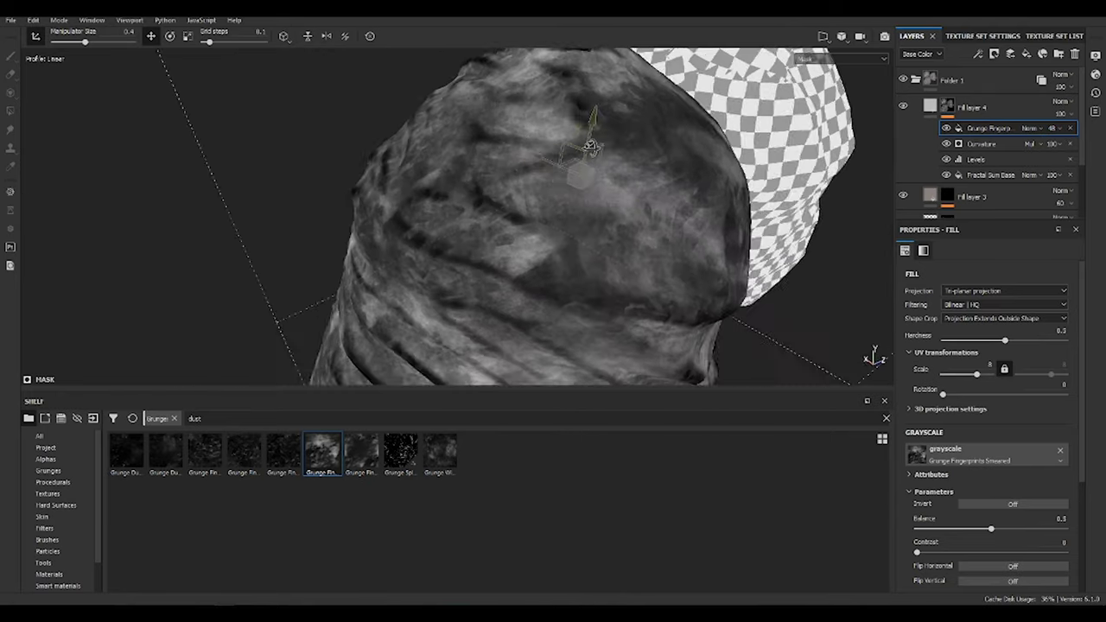
Add a Multiply Position generator with balance 0.45 and contrast 0.13 to Fill layer 4's mask.
left_click(1033, 75)
left_click(1025, 270)
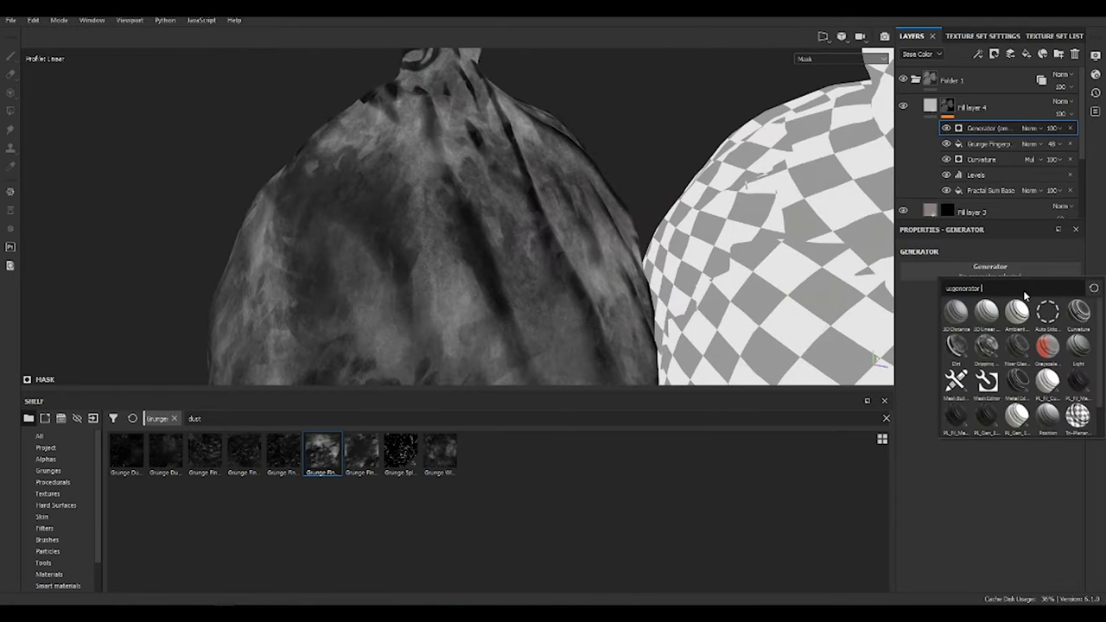
left_click(1047, 346)
key("f")
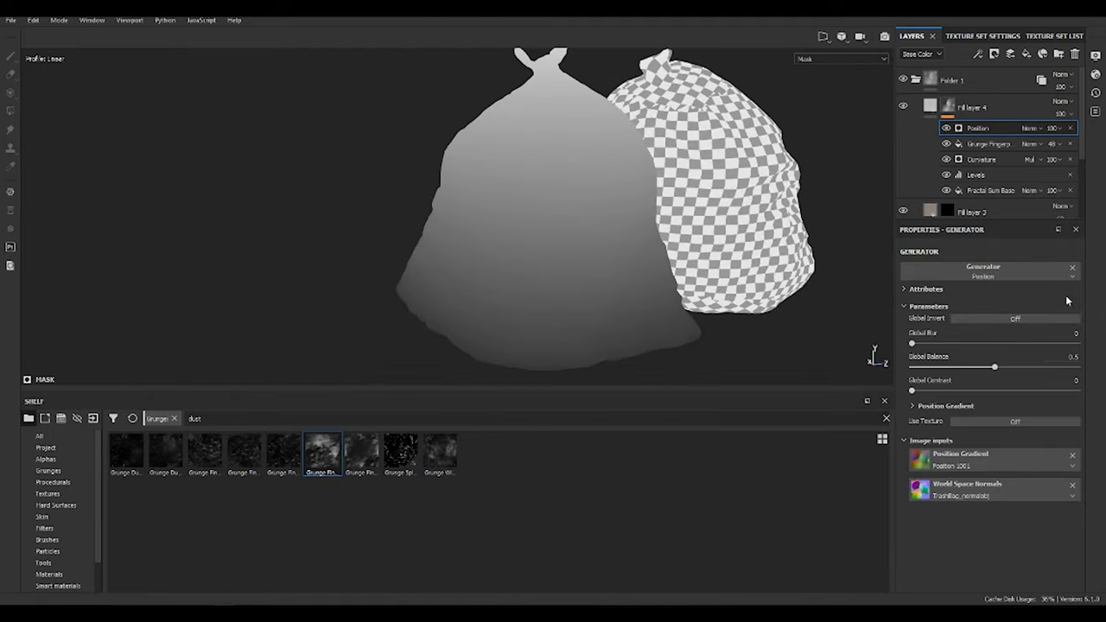
mouse_move(995, 369)
left_mouse_down()
mouse_move(1035, 368)
mouse_move(969, 368)
left_mouse_up()
mouse_move(911, 391)
left_mouse_down()
mouse_move(1000, 391)
mouse_move(976, 390)
mouse_move(986, 368)
mouse_move(975, 368)
mouse_move(992, 391)
left_mouse_up()
scroll(870, 227, "up", 3)
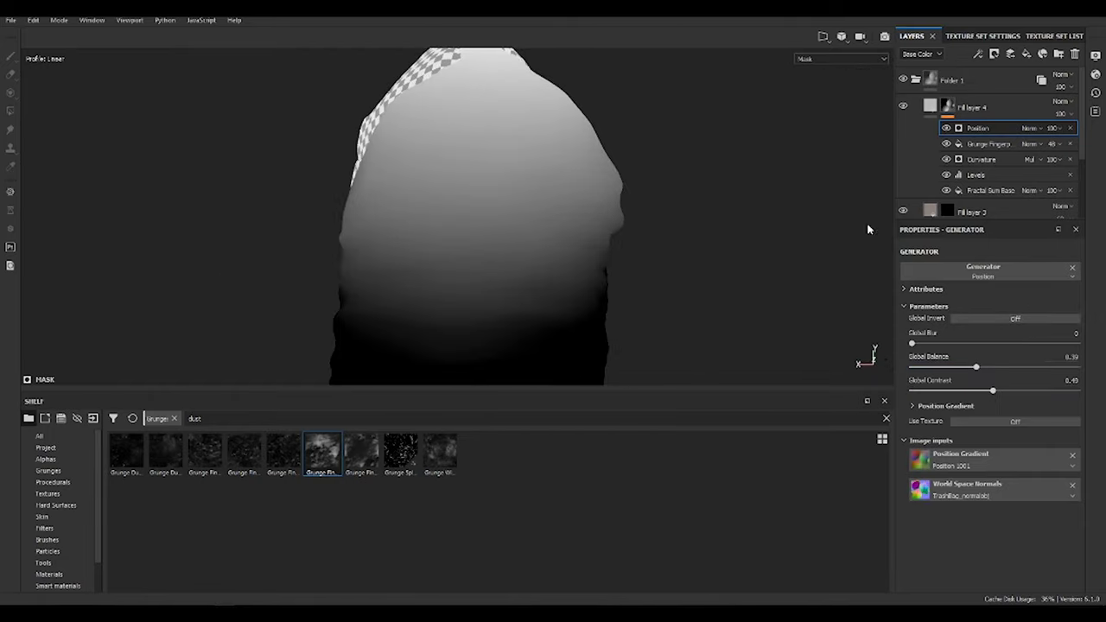
left_click(1030, 128)
left_click(1044, 183)
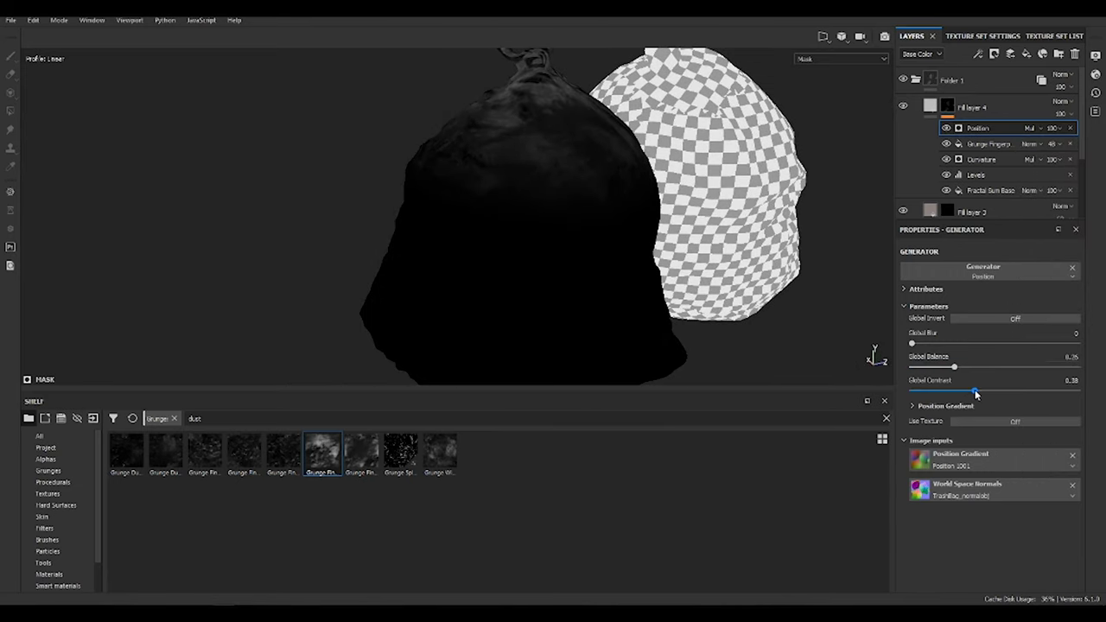
left_click_drag(947, 390, 934, 391)
mouse_move(605, 225)
left_mouse_down("alt")
mouse_move(735, 191)
mouse_move(830, 182)
left_mouse_up("alt")
Add Levels on top of the mask with its midpoint near 0.96.
left_click(1028, 111)
mouse_move(973, 277)
left_mouse_down()
mouse_move(951, 274)
mouse_move(982, 275)
left_mouse_up()
mouse_move(657, 224)
left_mouse_down("alt")
mouse_move(531, 226)
mouse_move(395, 147)
mouse_move(363, 173)
left_mouse_up("alt")
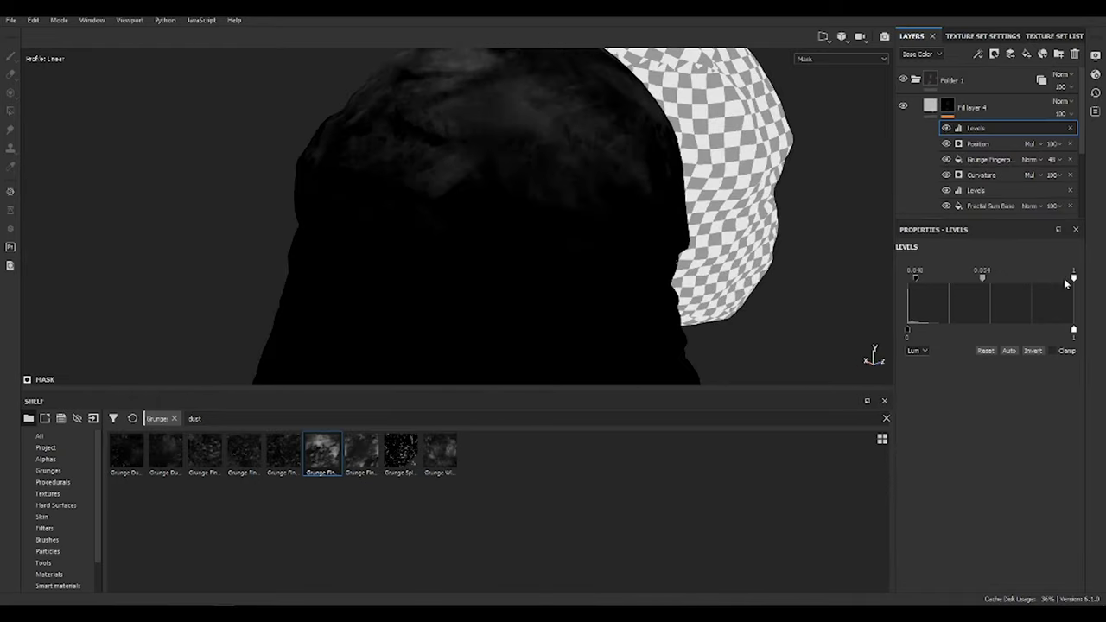
mouse_move(973, 280)
left_mouse_down()
mouse_move(997, 276)
mouse_move(977, 277)
left_mouse_up()
mouse_move(588, 225)
left_mouse_down("alt")
mouse_move(461, 185)
mouse_move(519, 217)
mouse_move(459, 247)
mouse_move(388, 239)
mouse_move(450, 259)
left_mouse_up("alt")
Give Fill layer 4 a darker, muted warm grey base colour.
key("m")
left_click(972, 107)
left_click_drag(1058, 496, 959, 469)
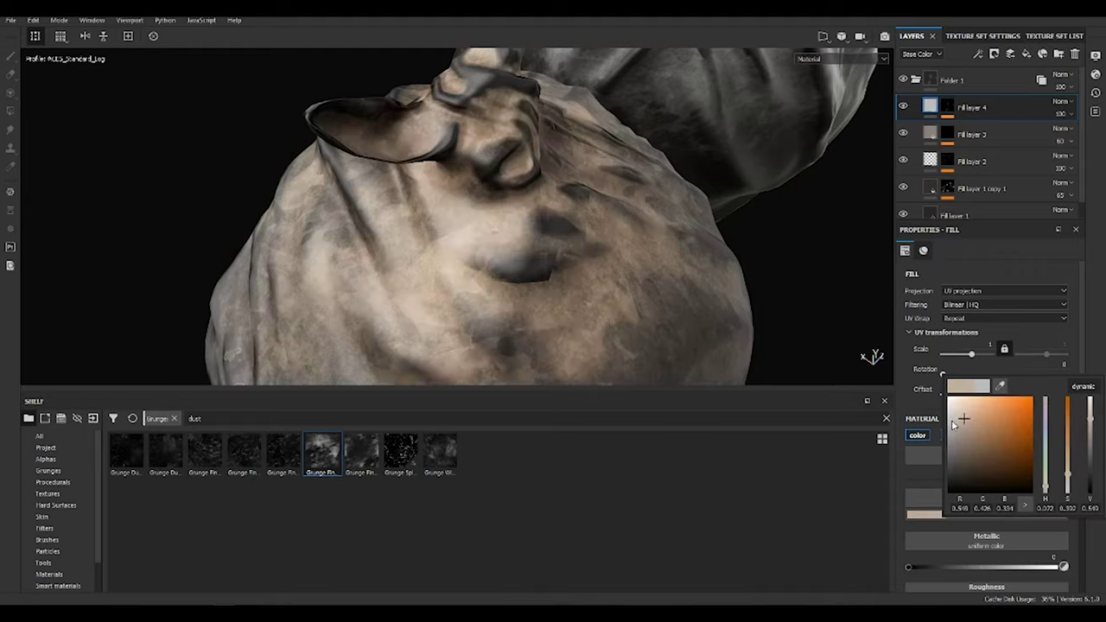
mouse_move(484, 259)
left_mouse_down("alt")
mouse_move(501, 244)
mouse_move(662, 262)
mouse_move(790, 324)
left_mouse_up("alt")
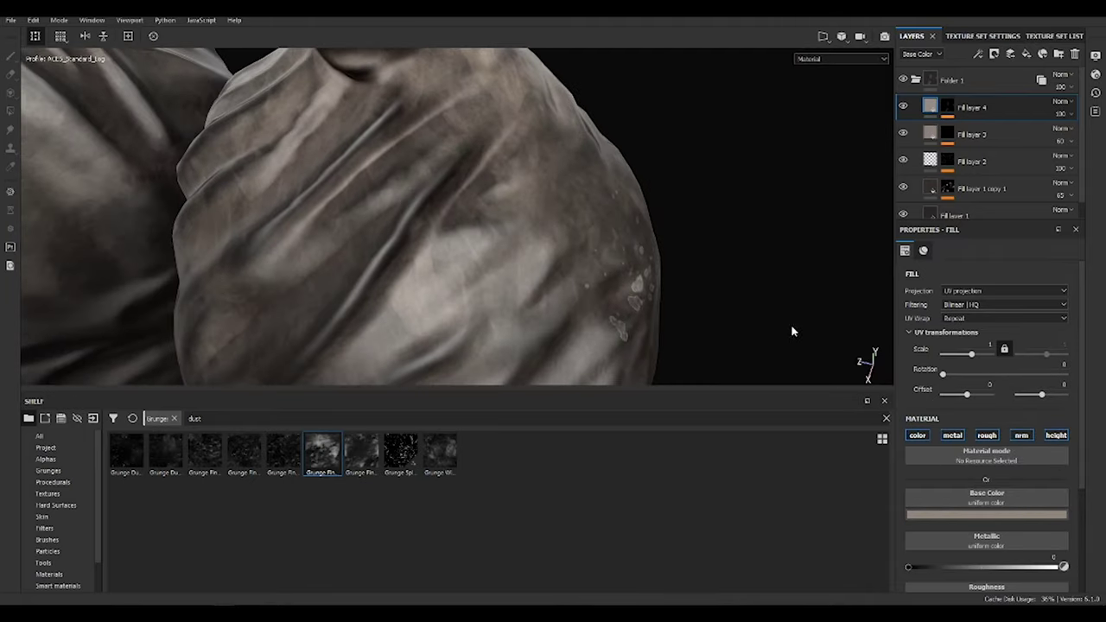
left_click(960, 515)
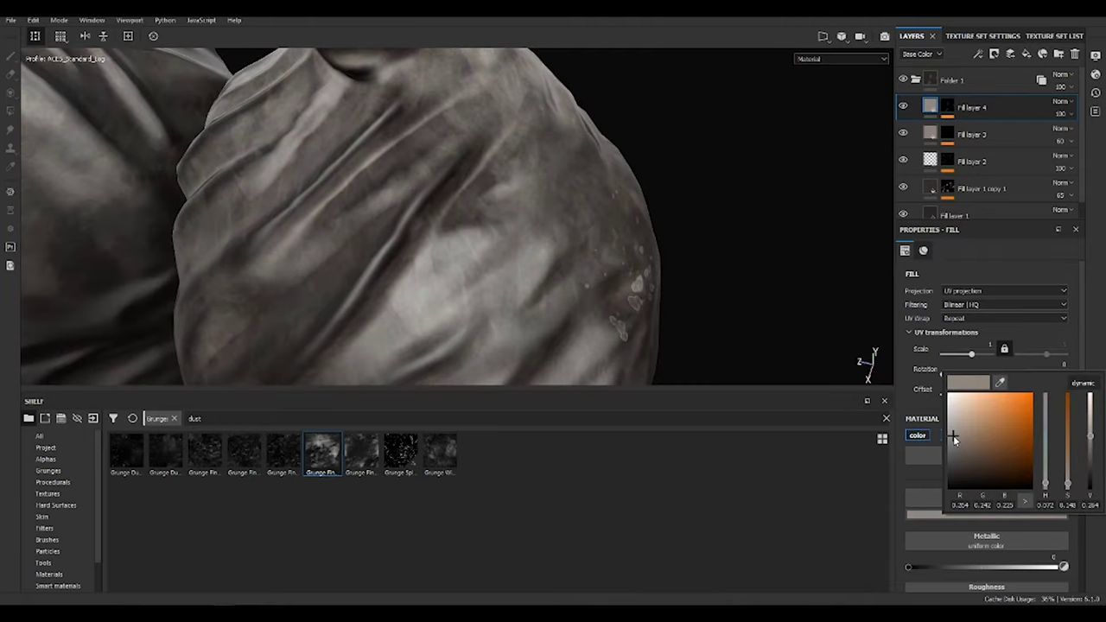
left_click_drag(640, 311, 777, 199, "alt")
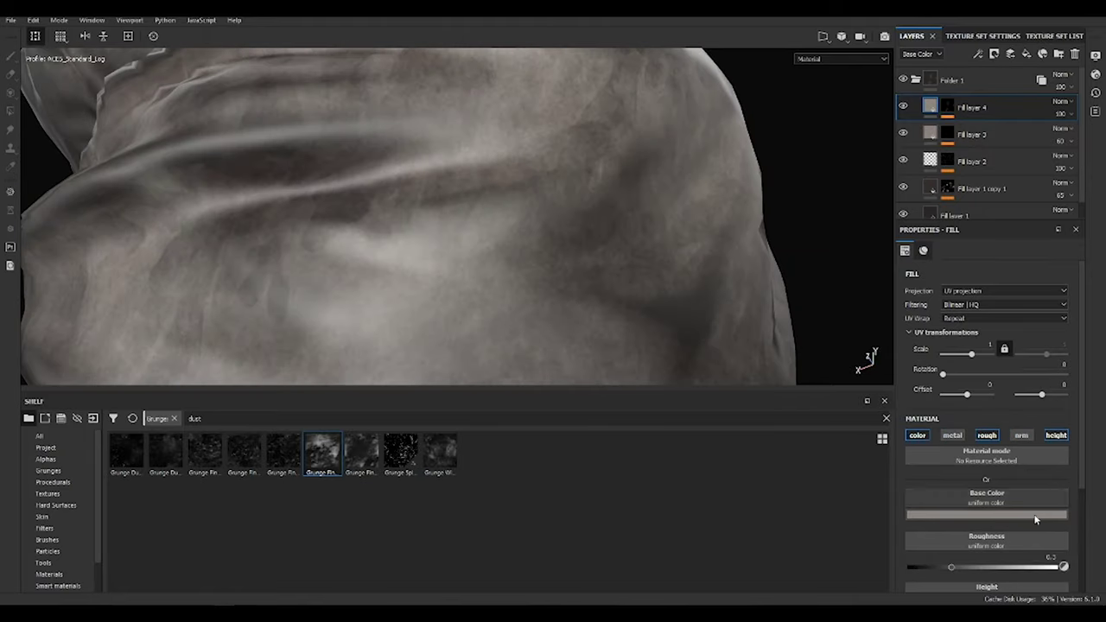
Raise Fill layer 4's height to 0.01 and set its opacity to about 61.
scroll(969, 565, "down", 3)
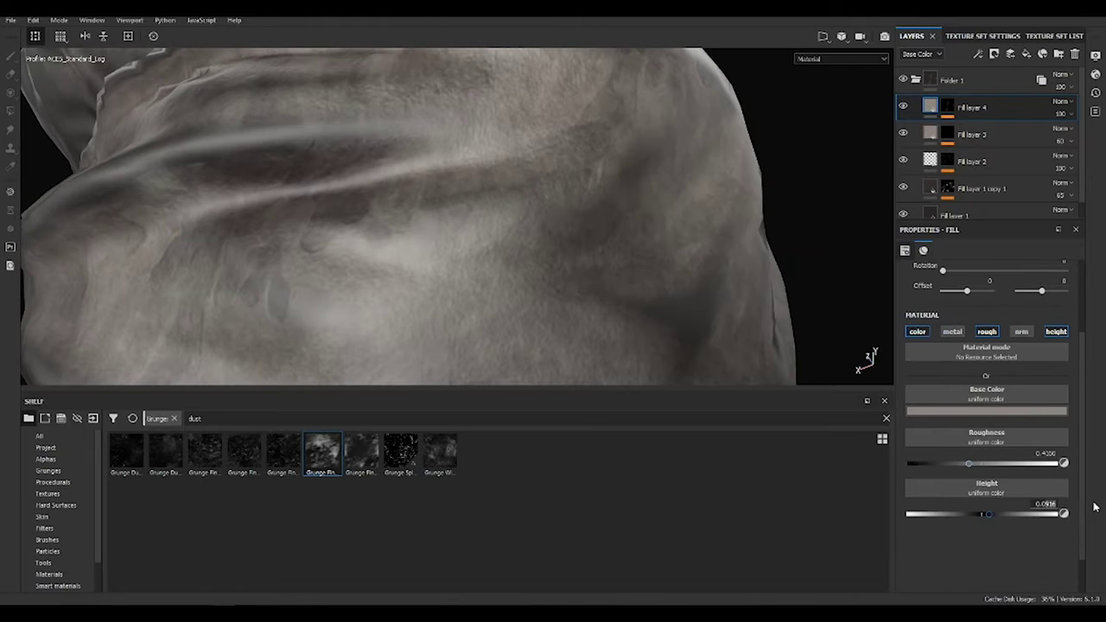
left_click_drag(981, 514, 1011, 515)
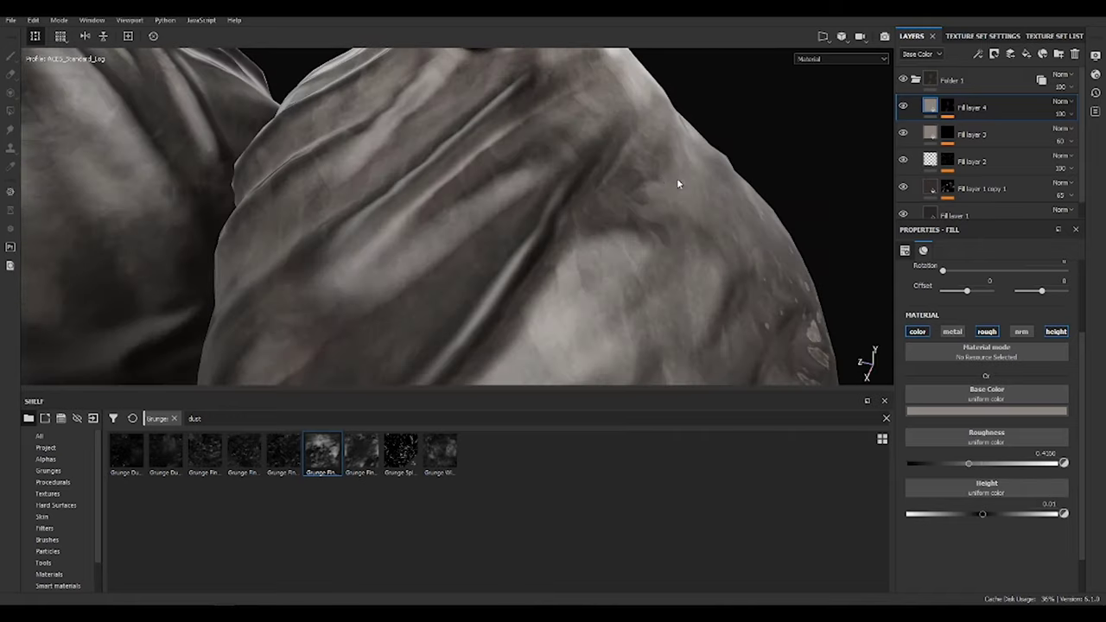
left_click_drag(1061, 113, 1061, 136)
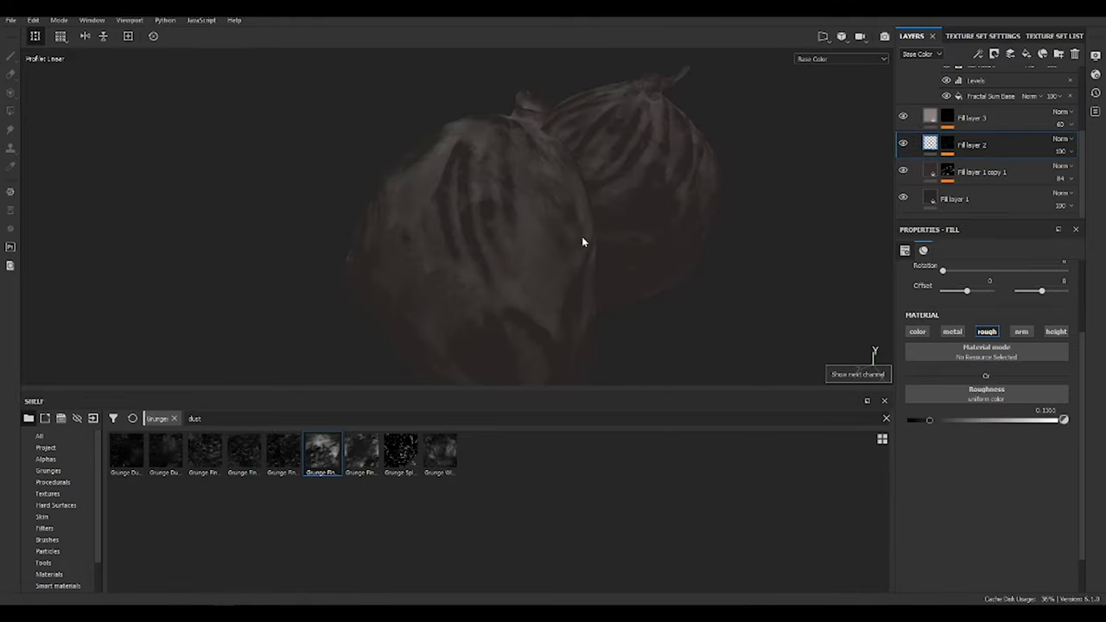
Lower Fill layer 1 copy 1's opacity to 65, hide Fill layer 4, and select Fill layer 1 copy 2.
mouse_move(582, 241)
left_mouse_down("alt")
mouse_move(386, 185)
mouse_move(497, 182)
left_mouse_up("alt")
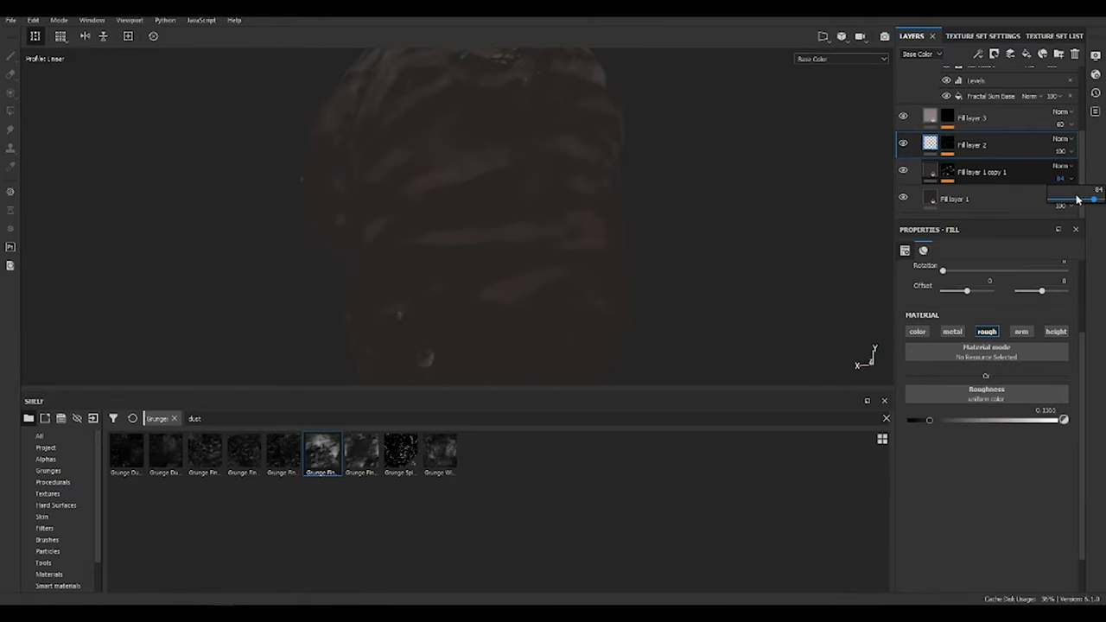
left_click_drag(629, 232, 523, 150, "alt")
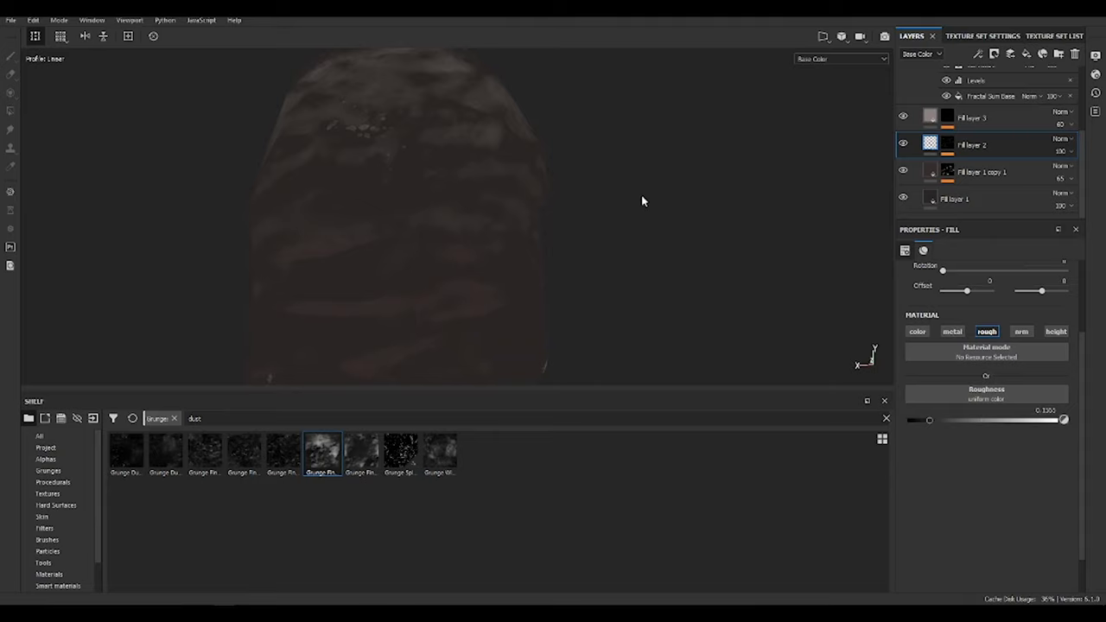
mouse_move(450, 223)
left_mouse_down("alt")
mouse_move(545, 250)
mouse_move(588, 236)
mouse_move(738, 233)
mouse_move(390, 204)
left_mouse_up("alt")
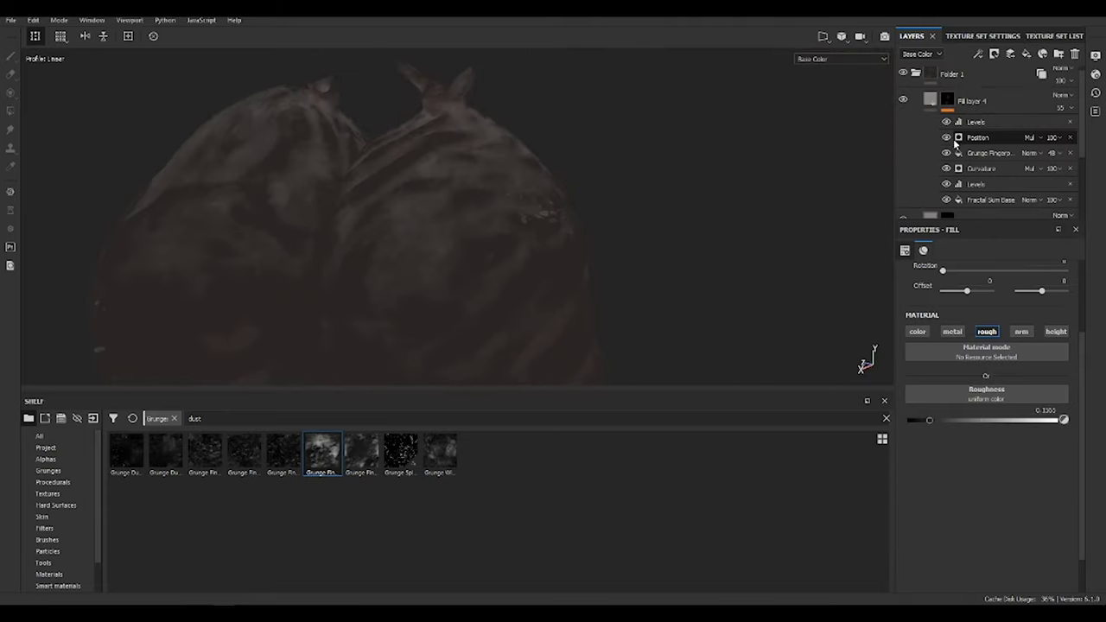
left_click(903, 100)
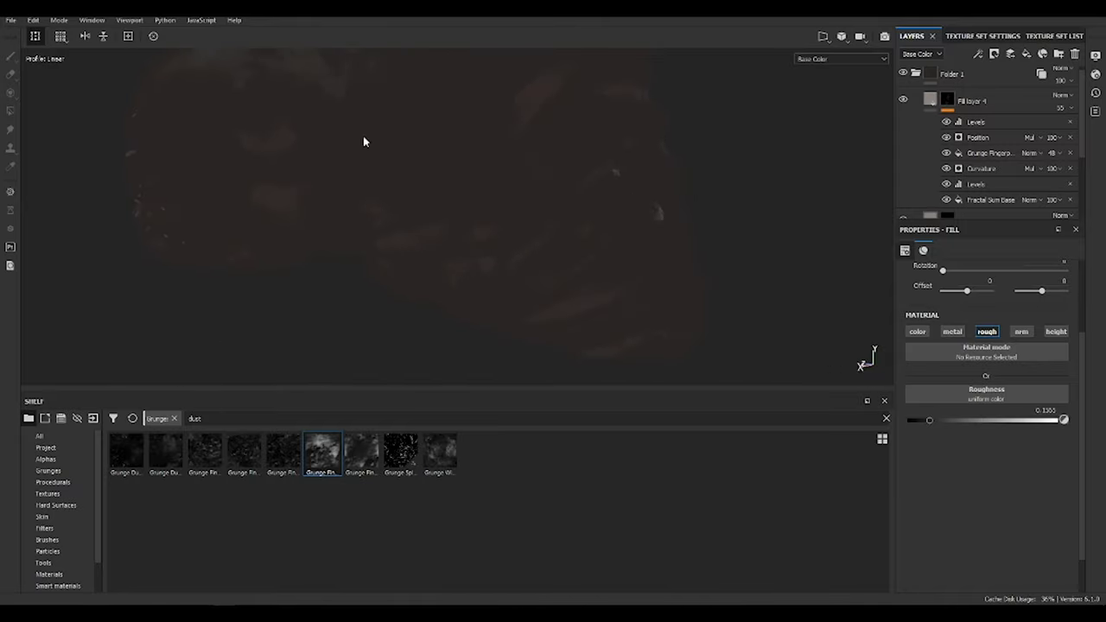
left_click(1000, 199)
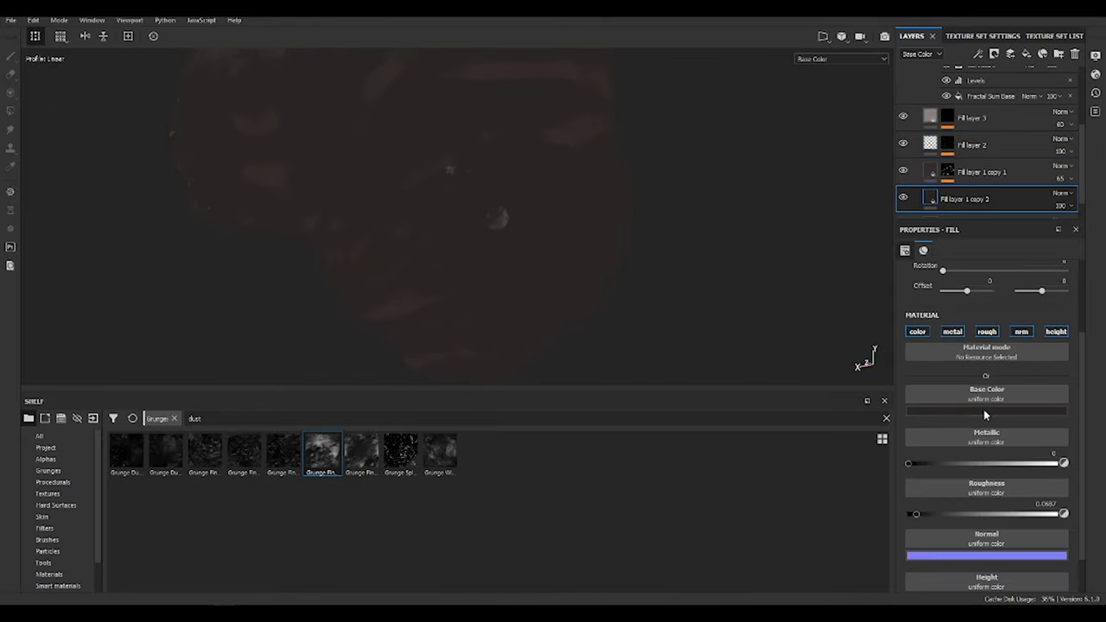
Make Fill layer 1 copy 2 near-black and give it a black mask with a grunge fill.
left_click_drag(1047, 498, 1046, 475)
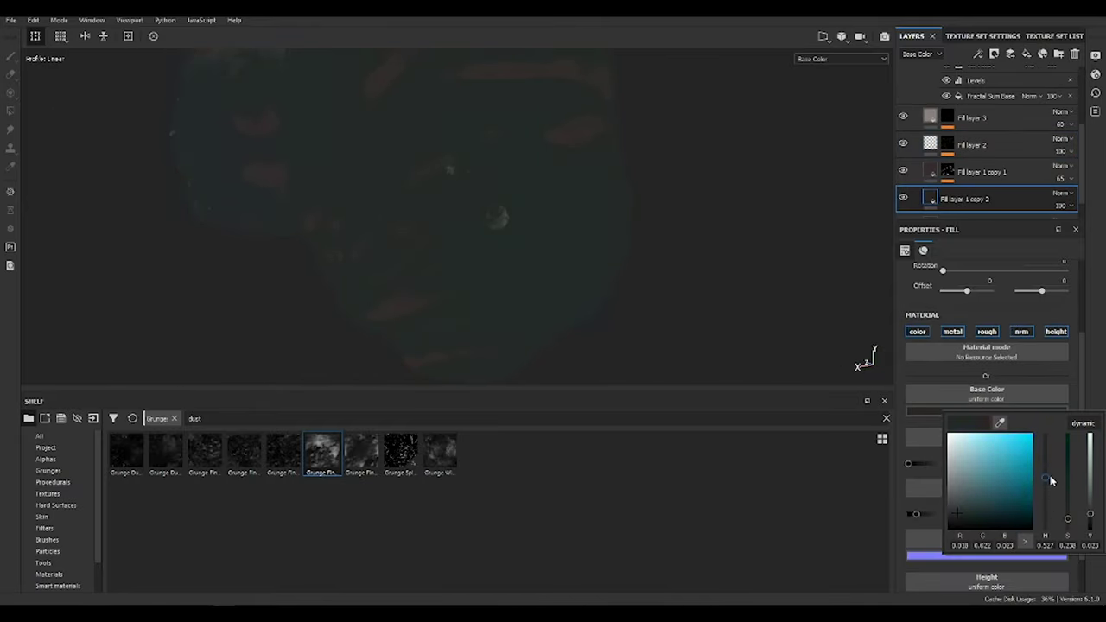
left_click(998, 55)
left_click(992, 55)
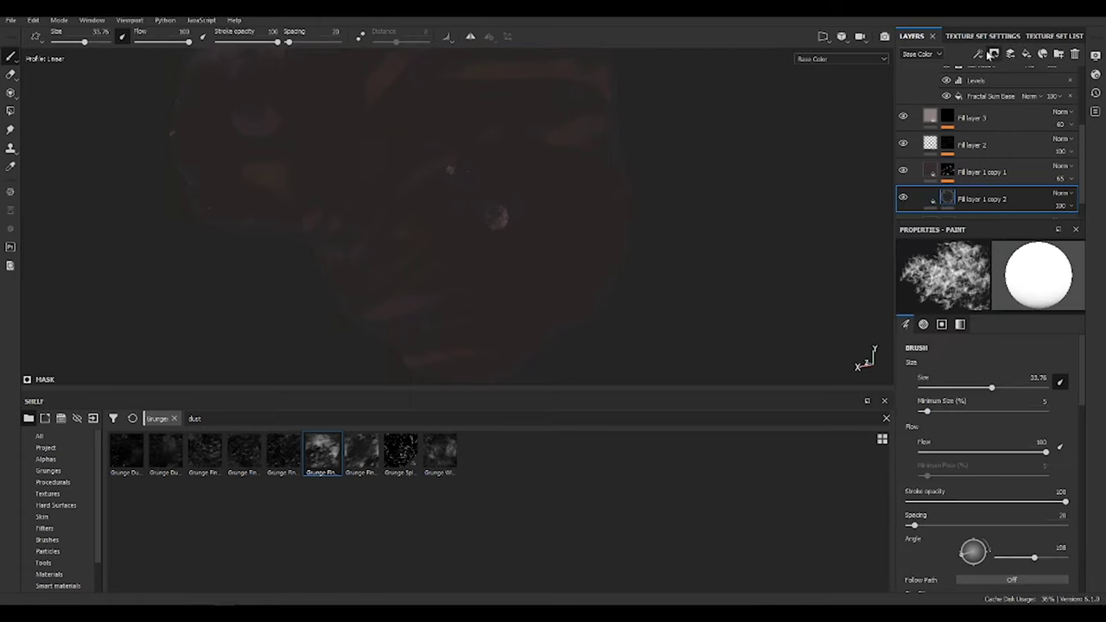
left_click(1024, 329)
type("grun")
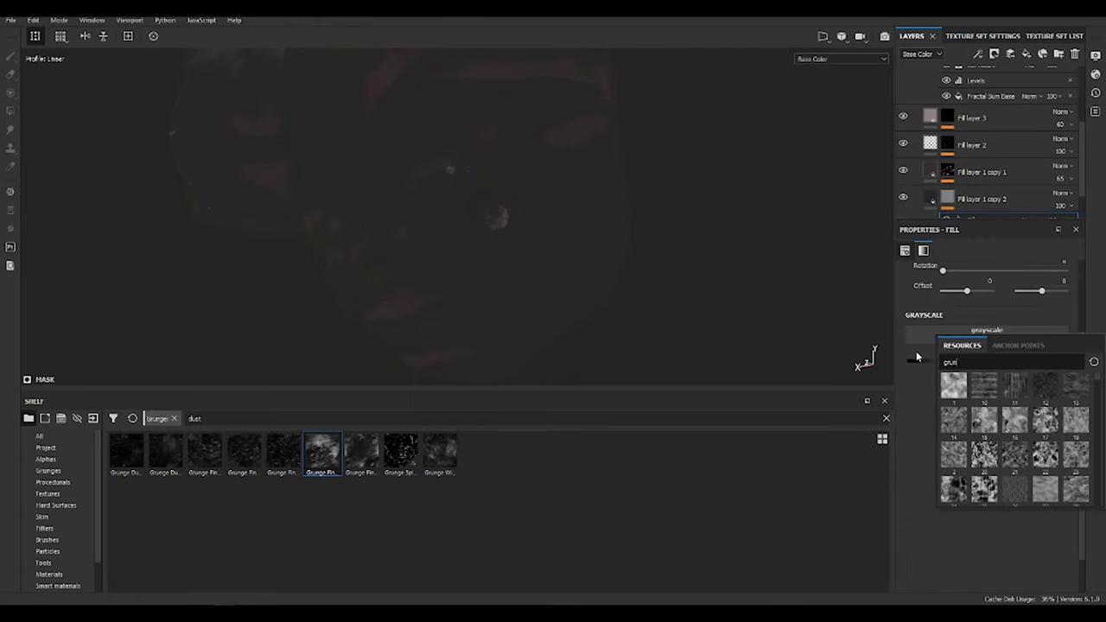
type("f")
left_click(984, 488)
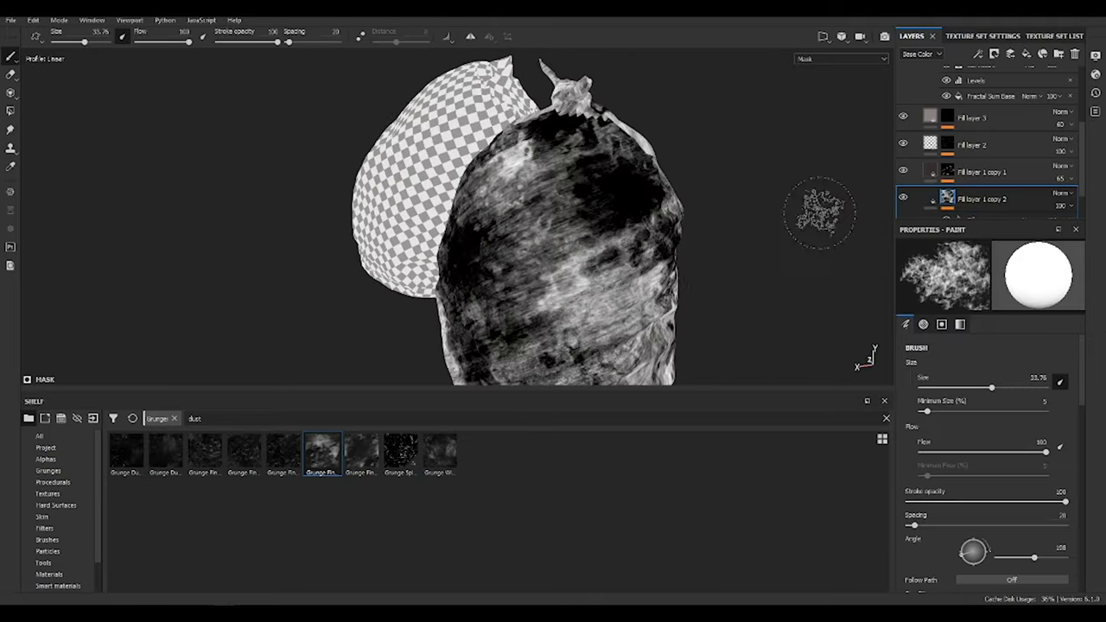
Switch the mask fill to Grunge Dirt Muddy with tri-planar projection at scale 2.
left_click(976, 217)
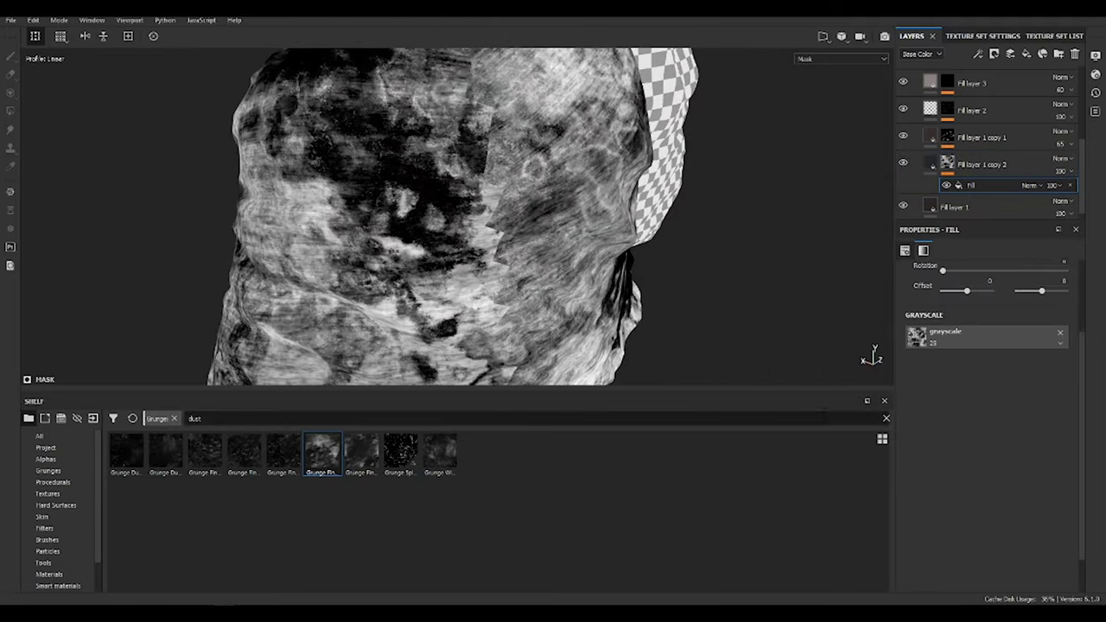
left_click(916, 337)
left_click(1009, 452)
left_click(916, 337)
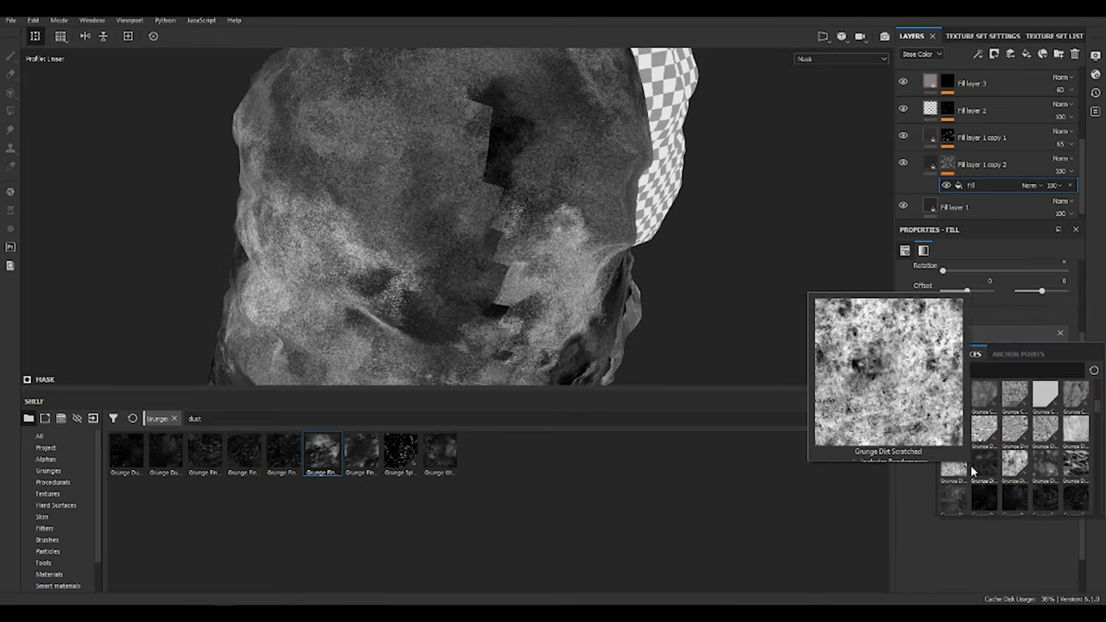
left_click(974, 471)
left_click_drag(648, 306, 518, 191, "alt")
left_click(1002, 292)
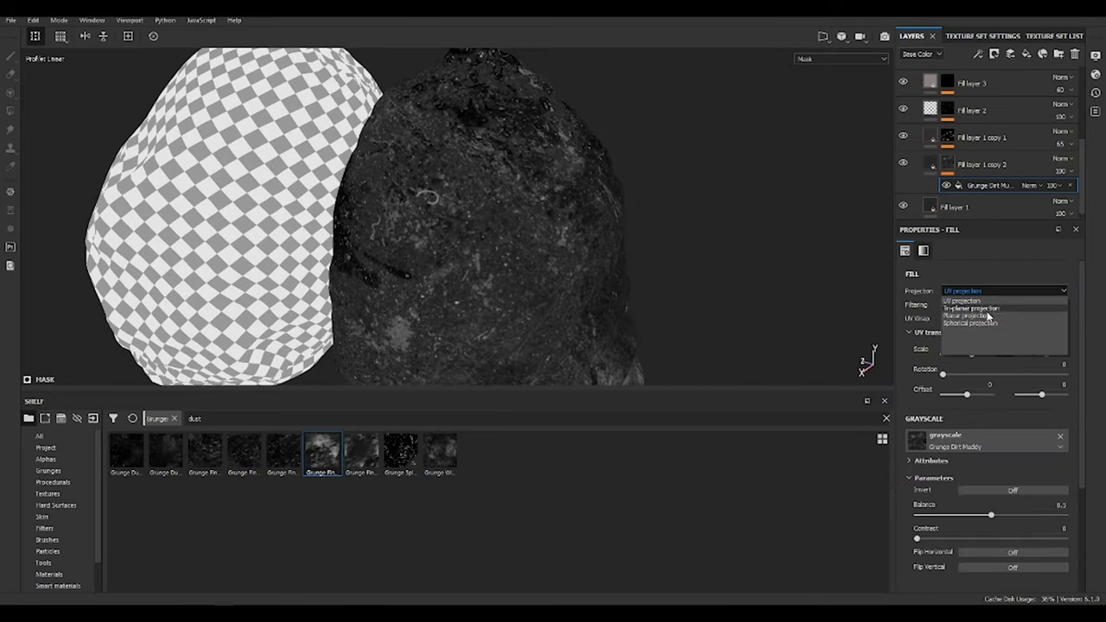
left_click(972, 309)
left_click_drag(667, 289, 617, 234, "alt")
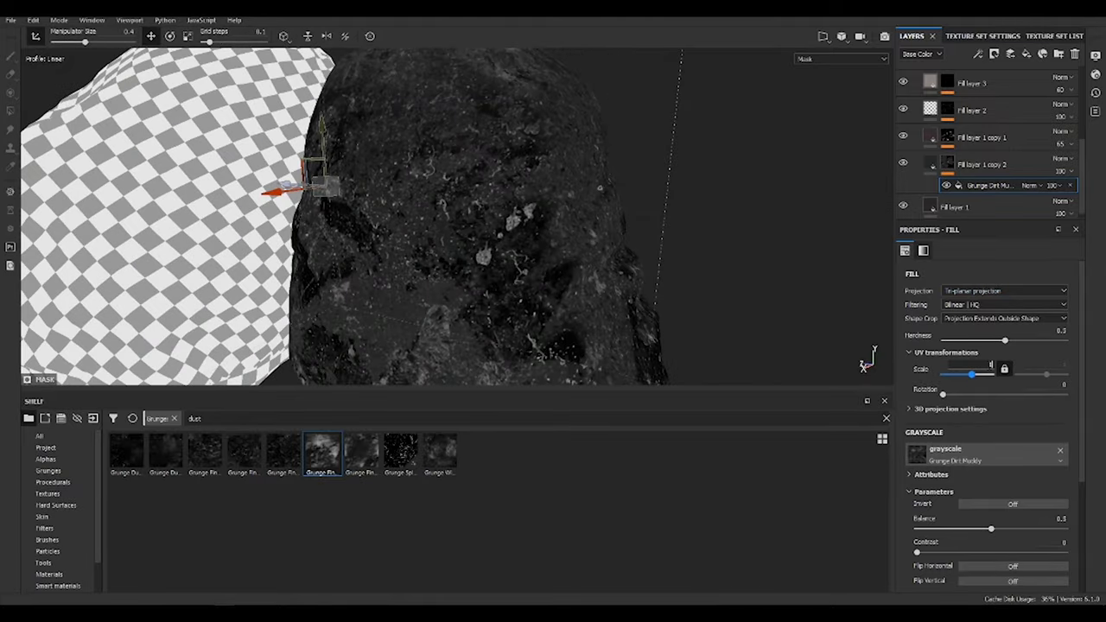
left_click_drag(723, 269, 599, 255, "alt")
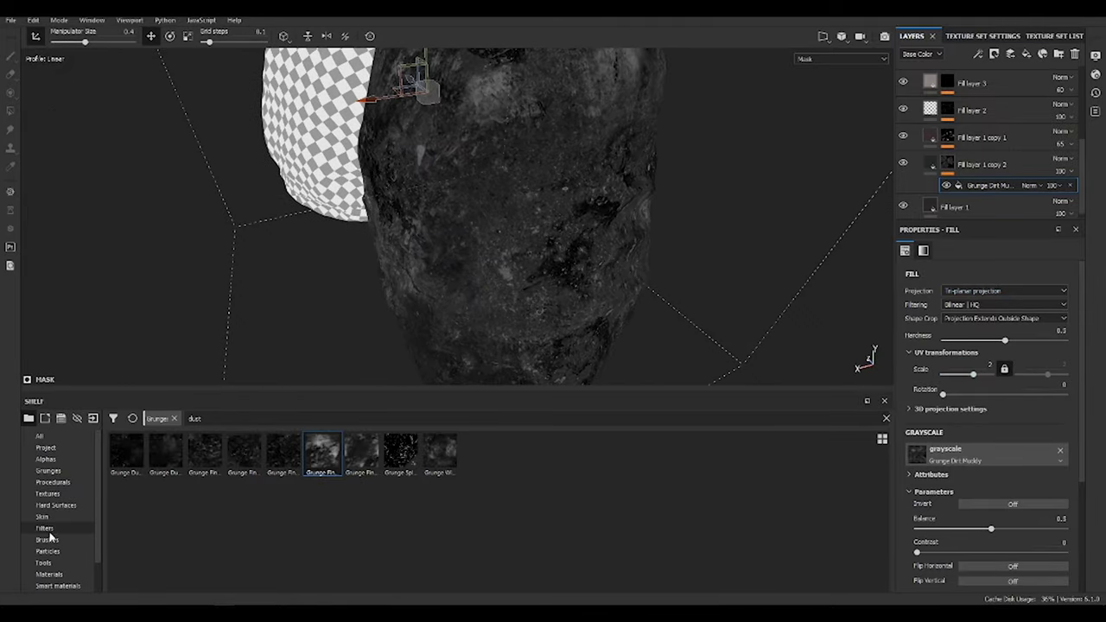
scroll(51, 537, "down", 2)
left_click(54, 563)
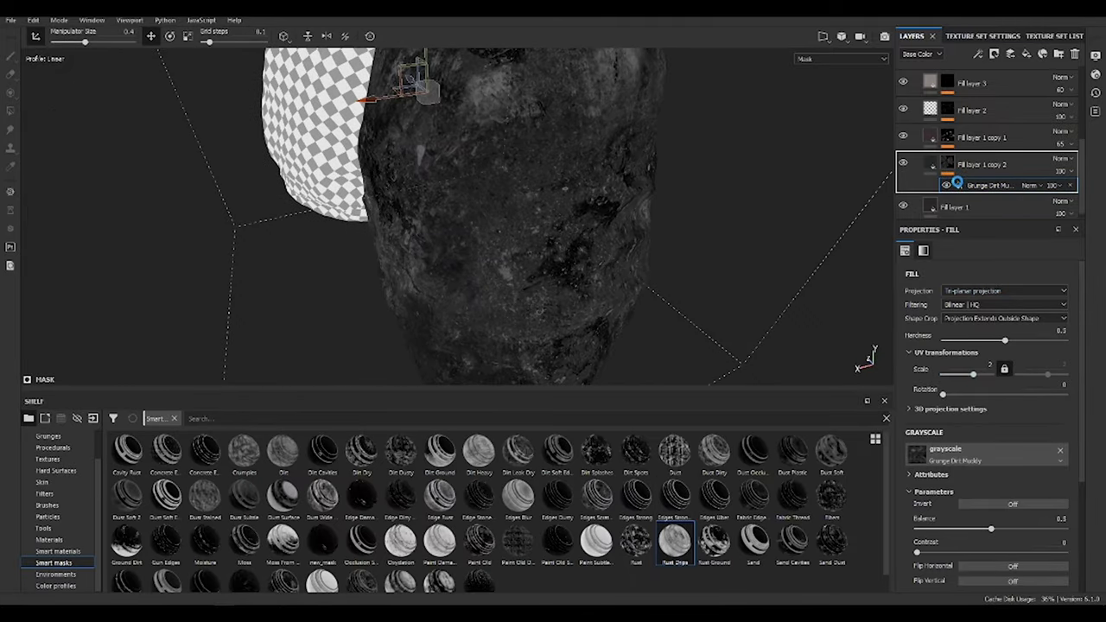
Set the Grunge Dirt Muddy mask fill to Multiply blending.
key("1")
mouse_move(662, 226)
left_mouse_down("alt")
mouse_move(627, 192)
mouse_move(528, 198)
left_mouse_up("alt")
left_click(1028, 185)
left_click(1037, 216)
Review base colour, normal and roughness channels, then select Fill layer 1 to tune its roughness.
key("c")
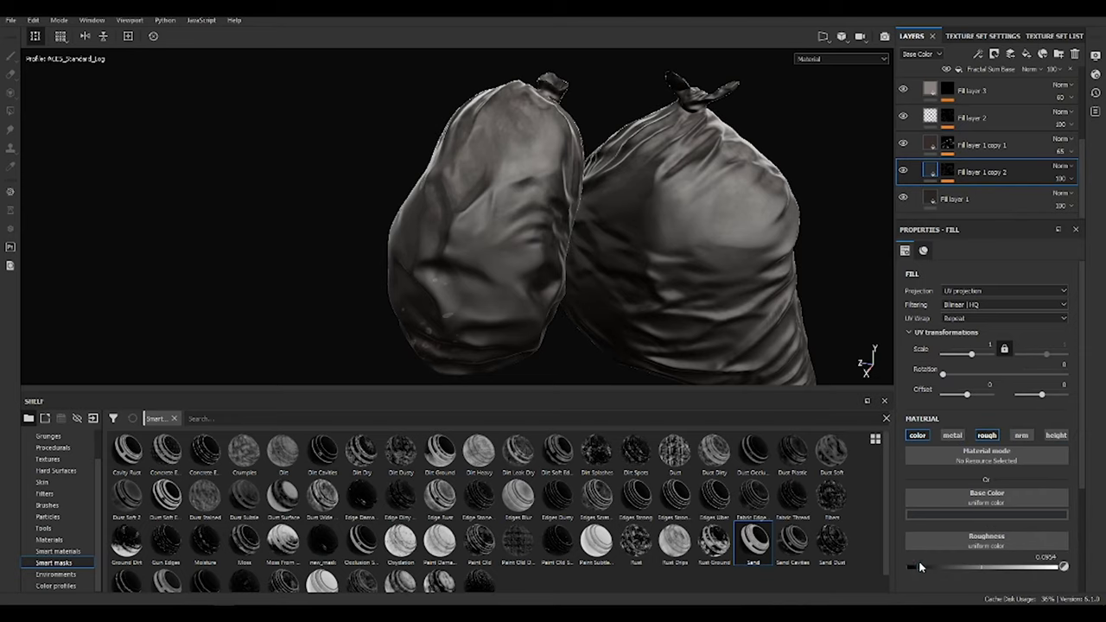
key("c")
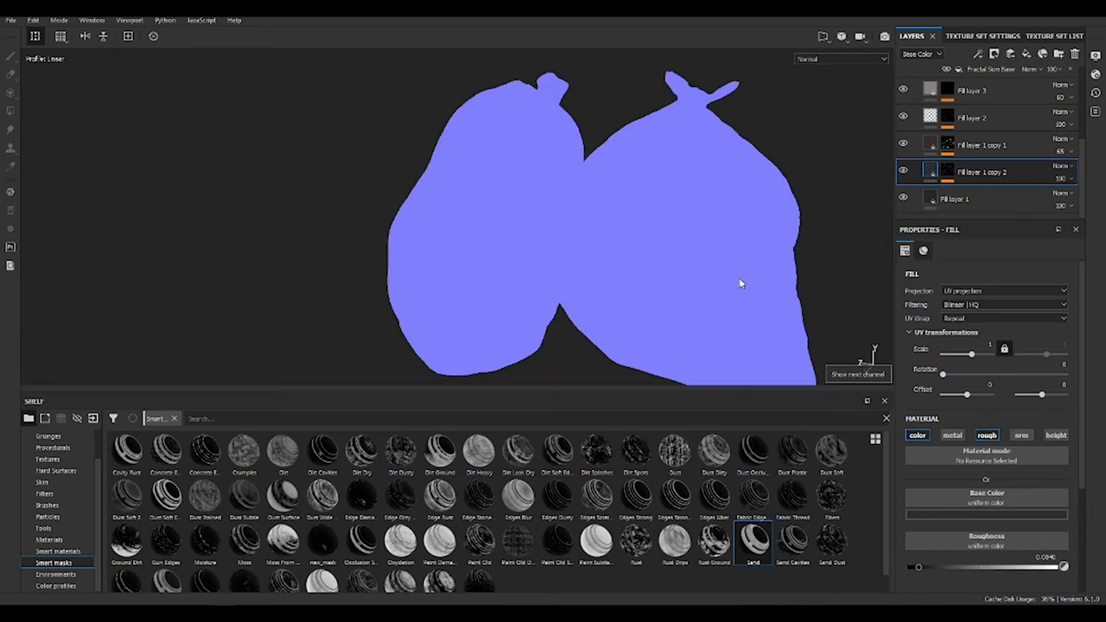
key("c")
key("c")
mouse_move(794, 312)
left_mouse_down("alt")
mouse_move(395, 240)
mouse_move(620, 282)
mouse_move(925, 500)
left_mouse_up("alt")
left_click(930, 197)
scroll(977, 544, "down", 2)
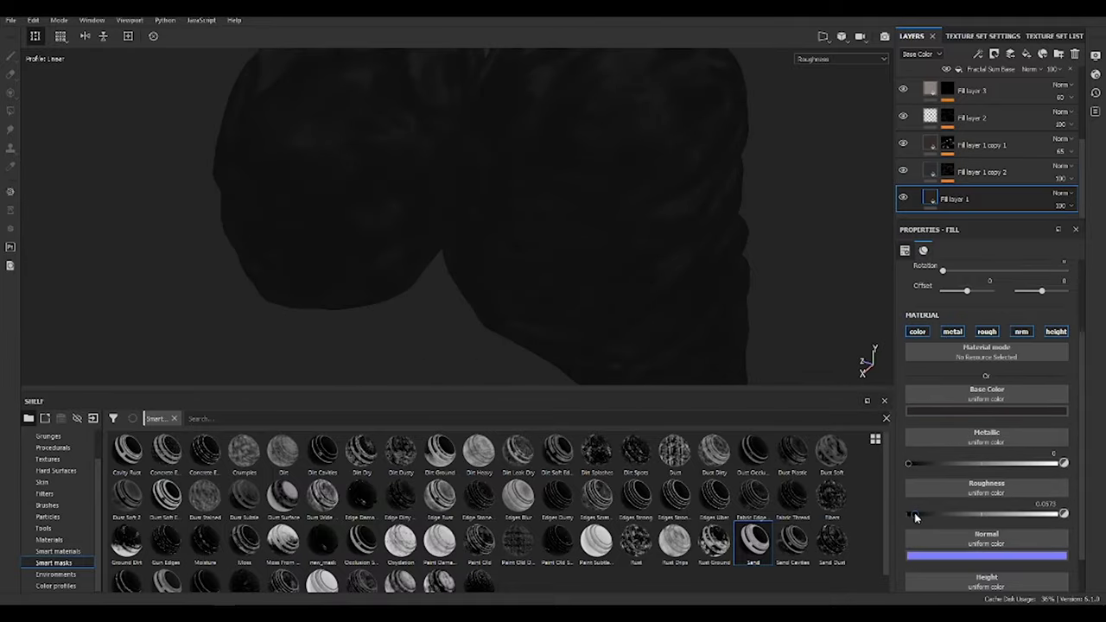